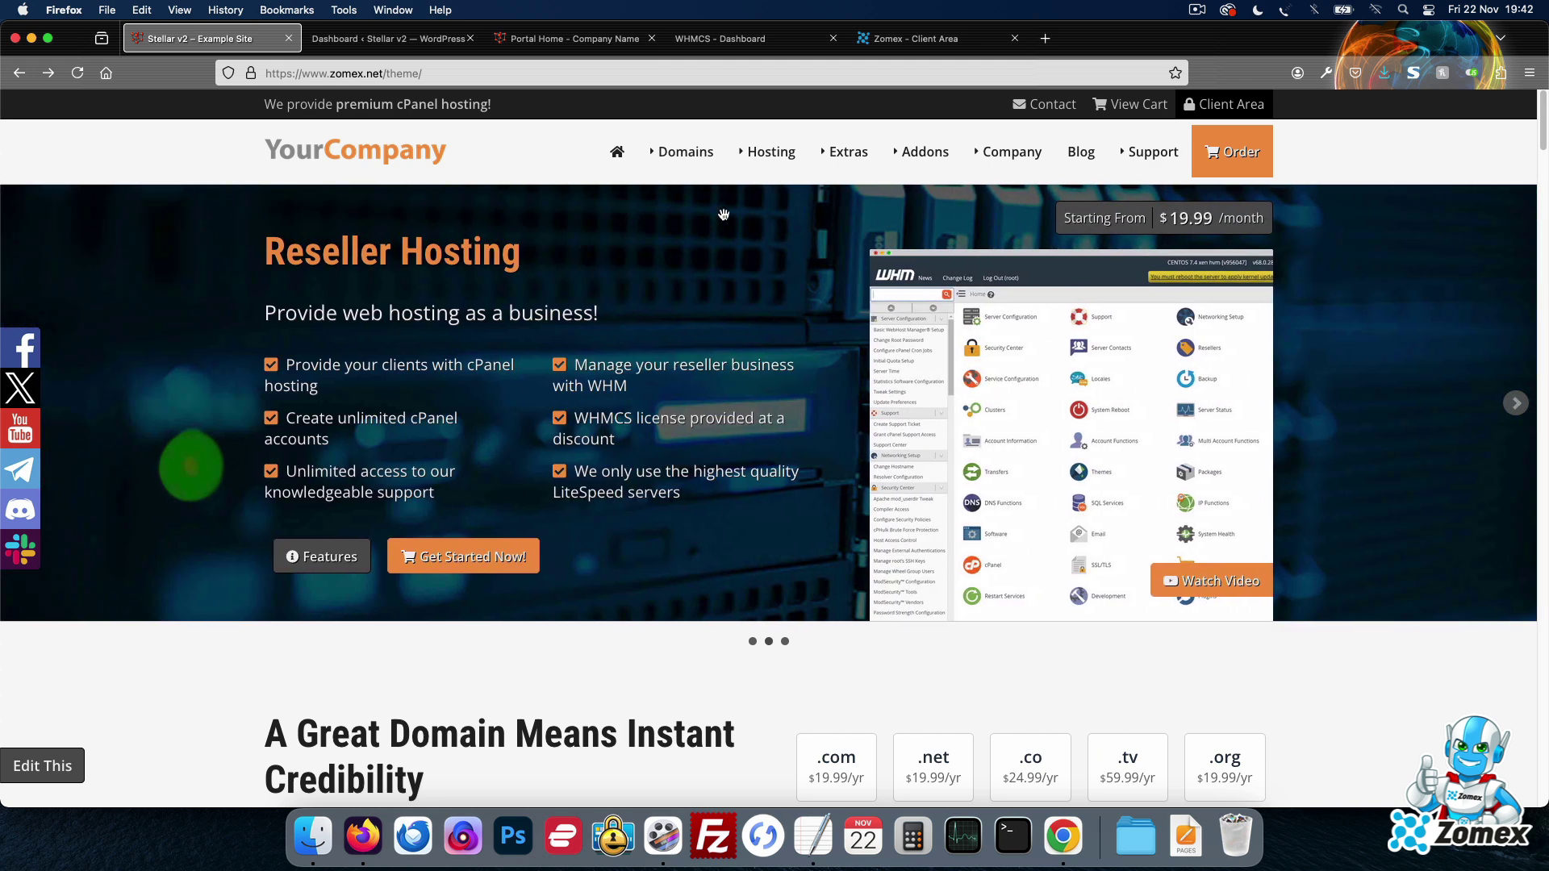
- Browse the demo site's Shared Hosting, Company and home pages, and follow its Client Area and Contact links
click(718, 254)
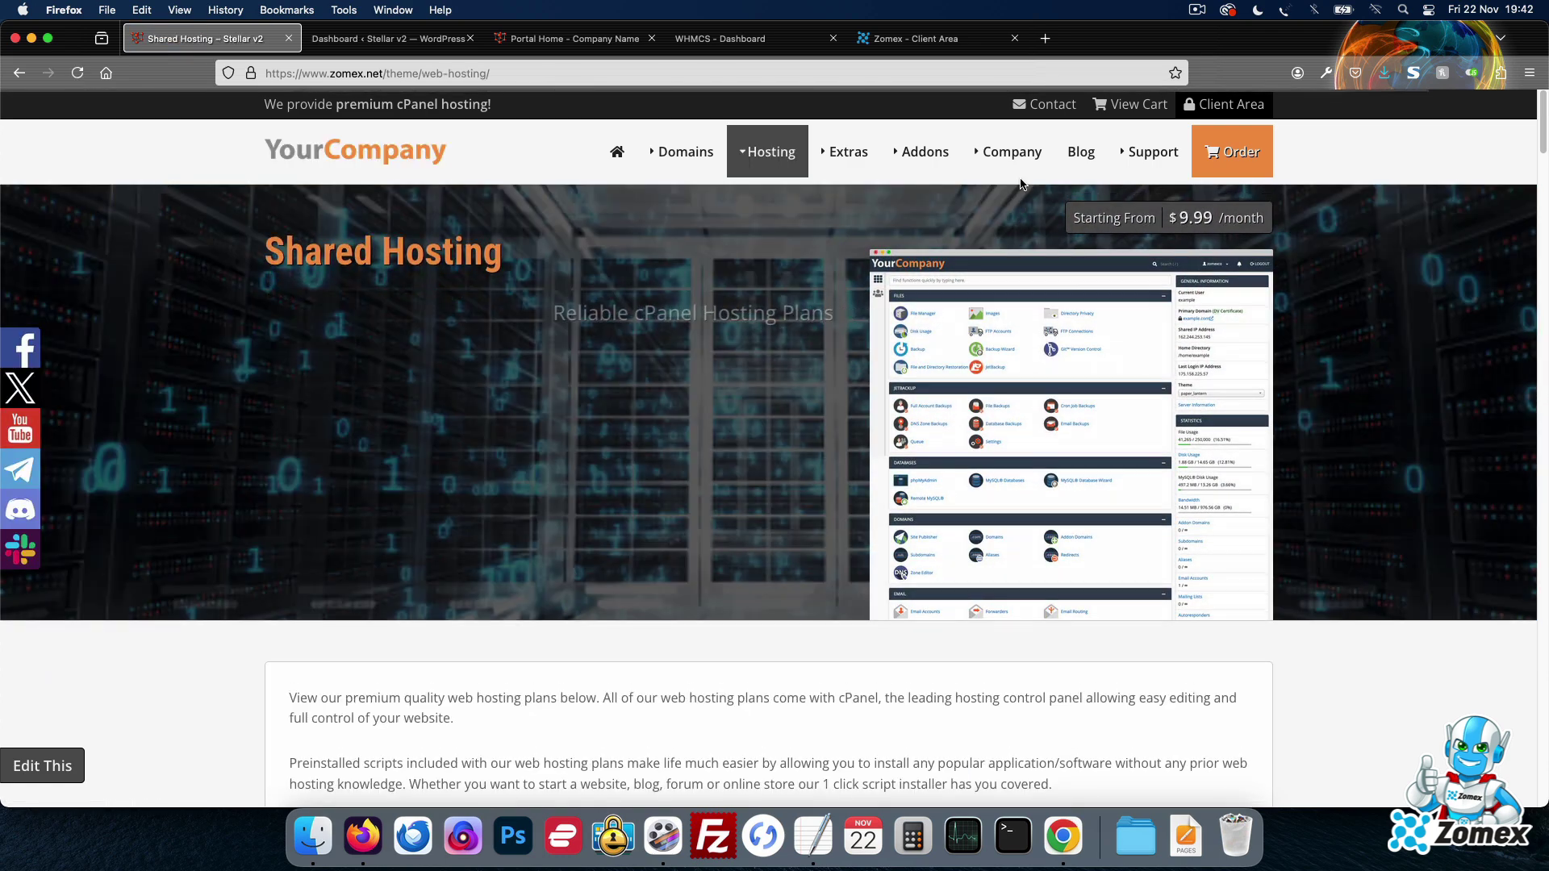
click(1081, 153)
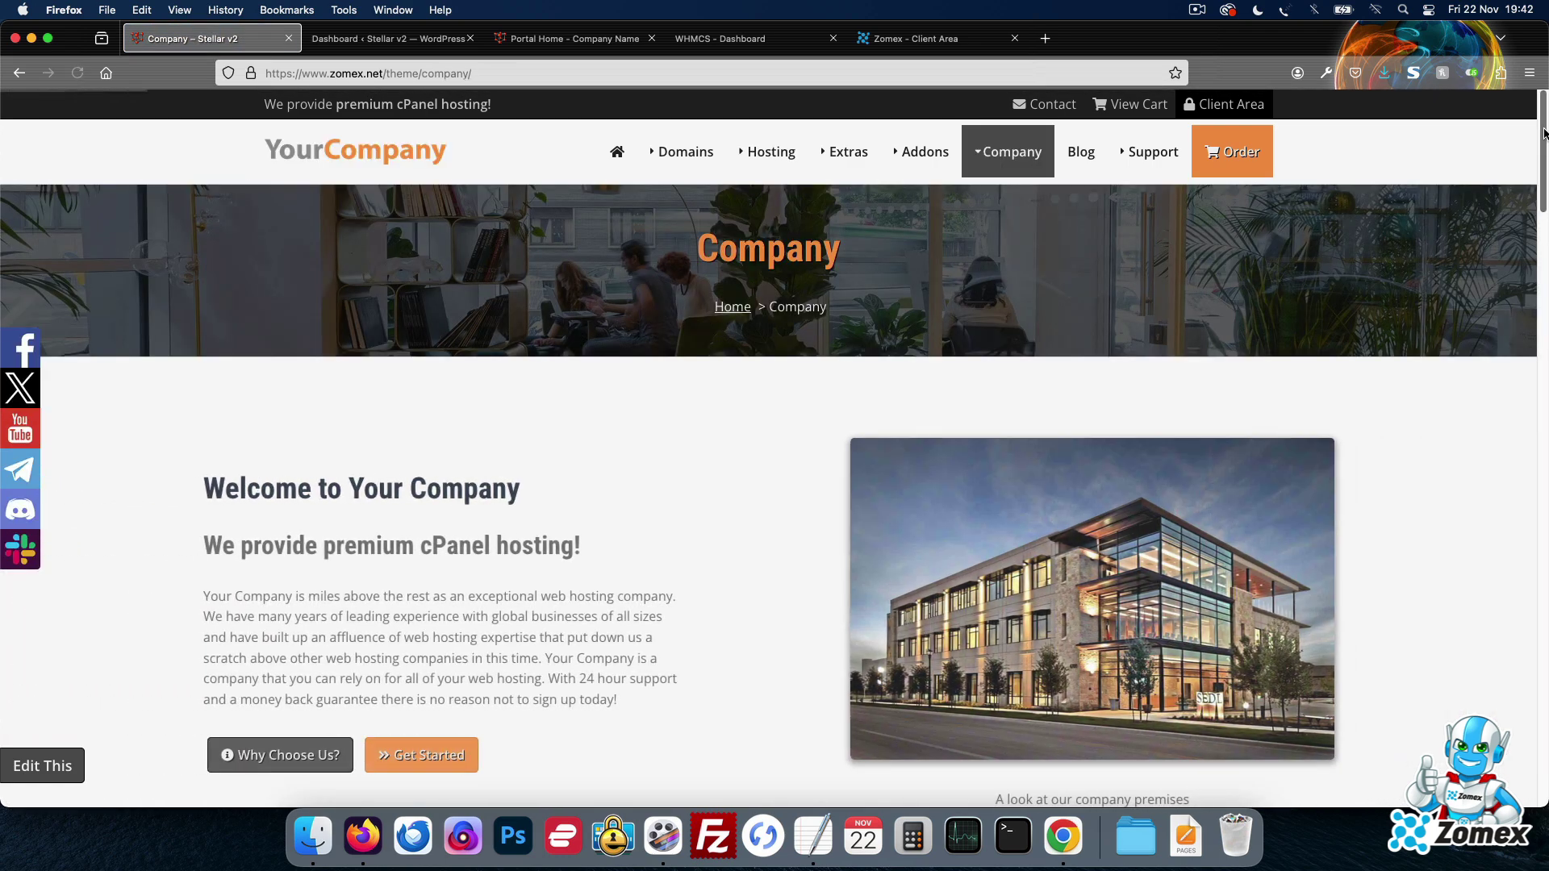
scroll(1545, 251, down, 8)
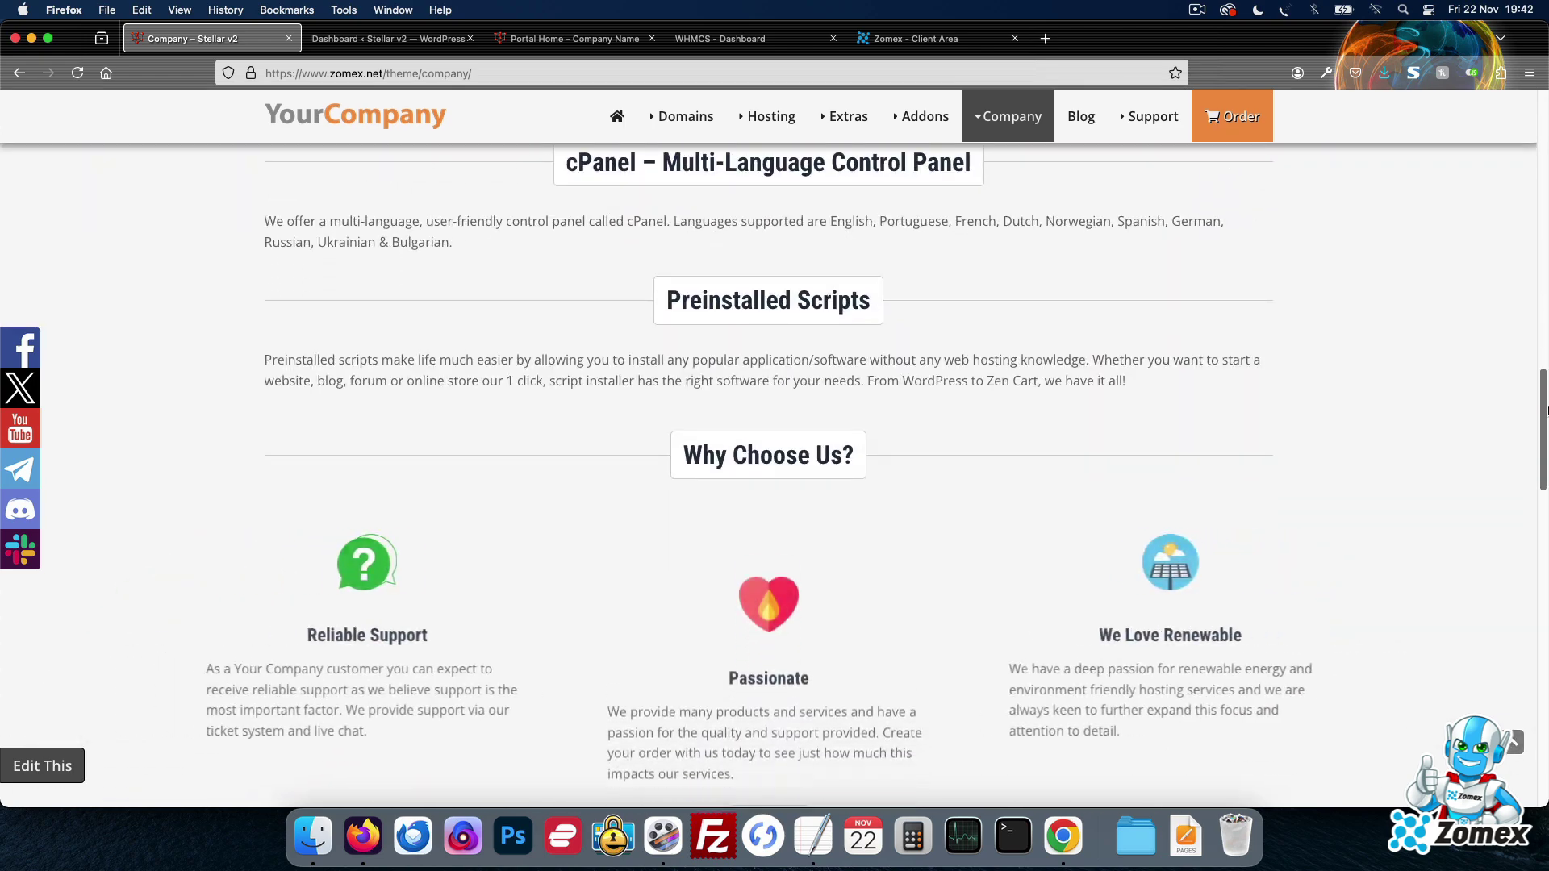
scroll(1243, 325, up, 10)
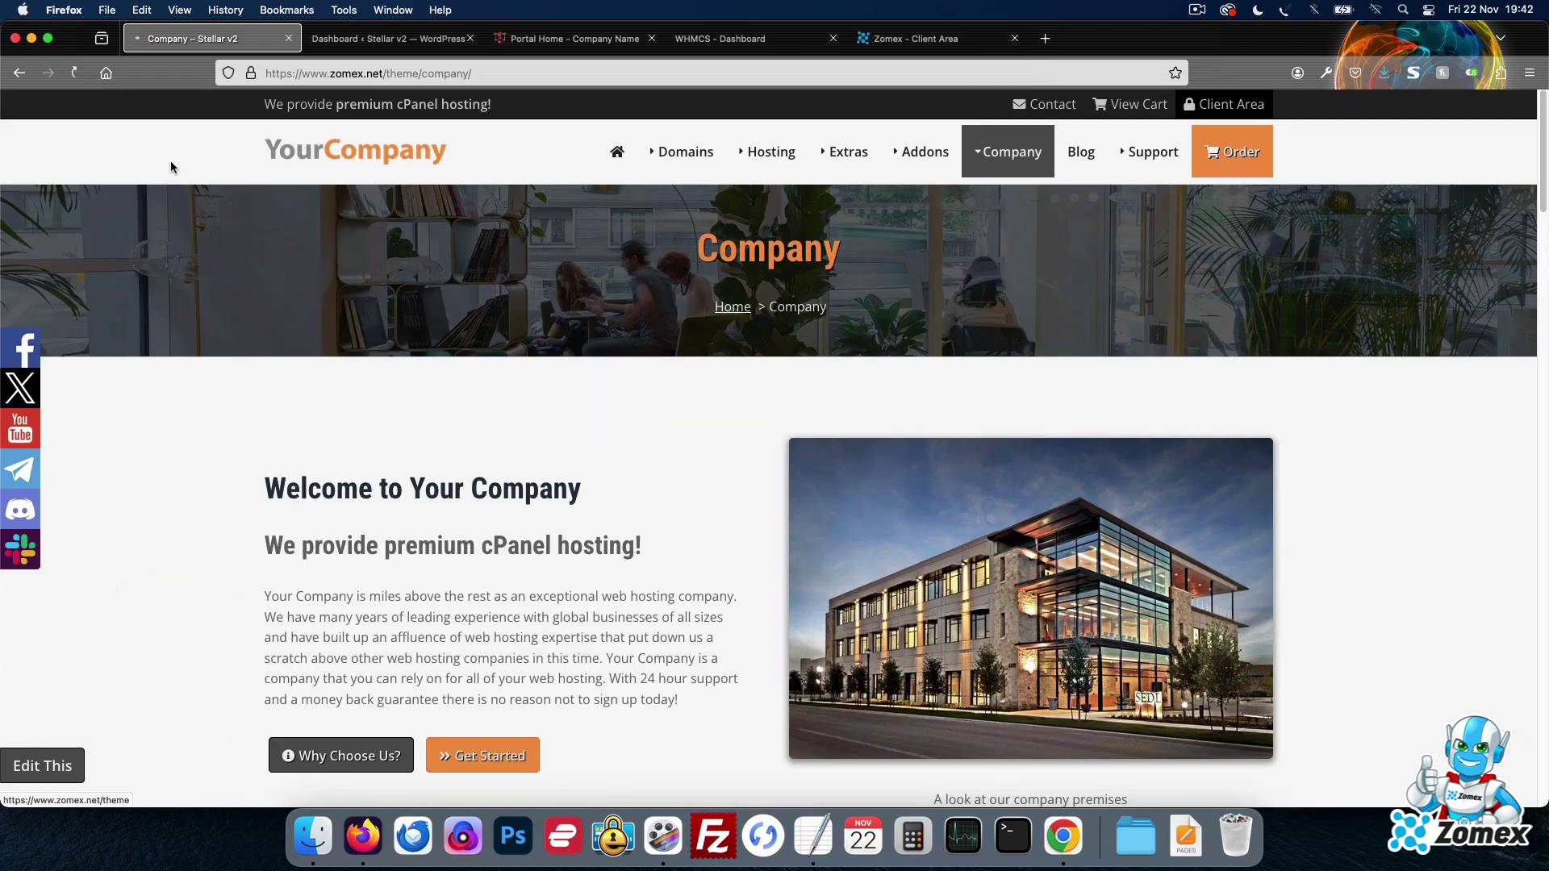
click(169, 162)
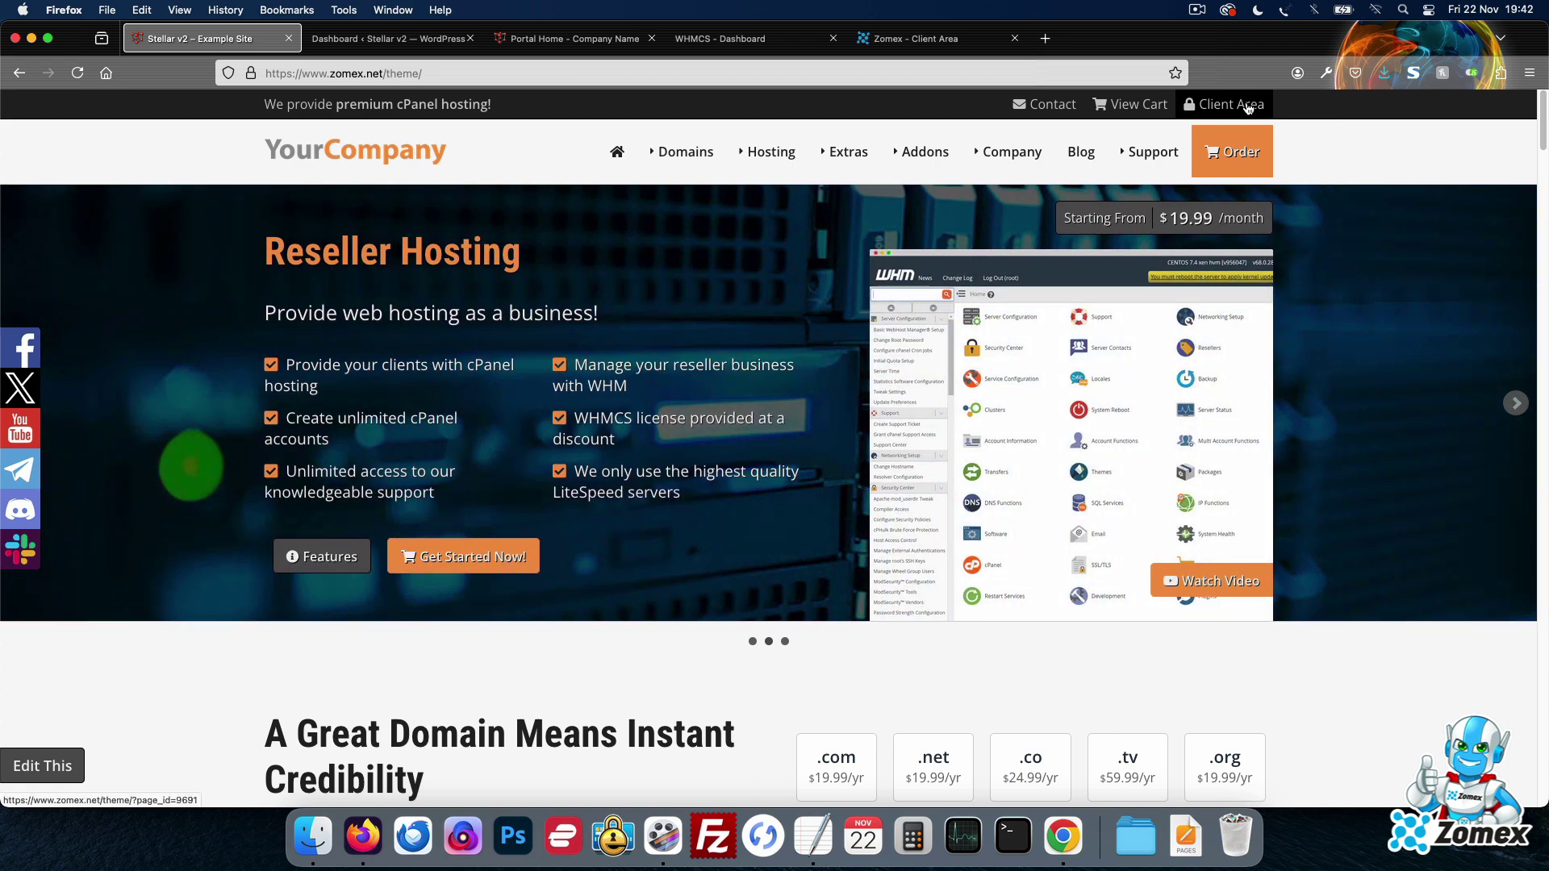
click(1247, 106)
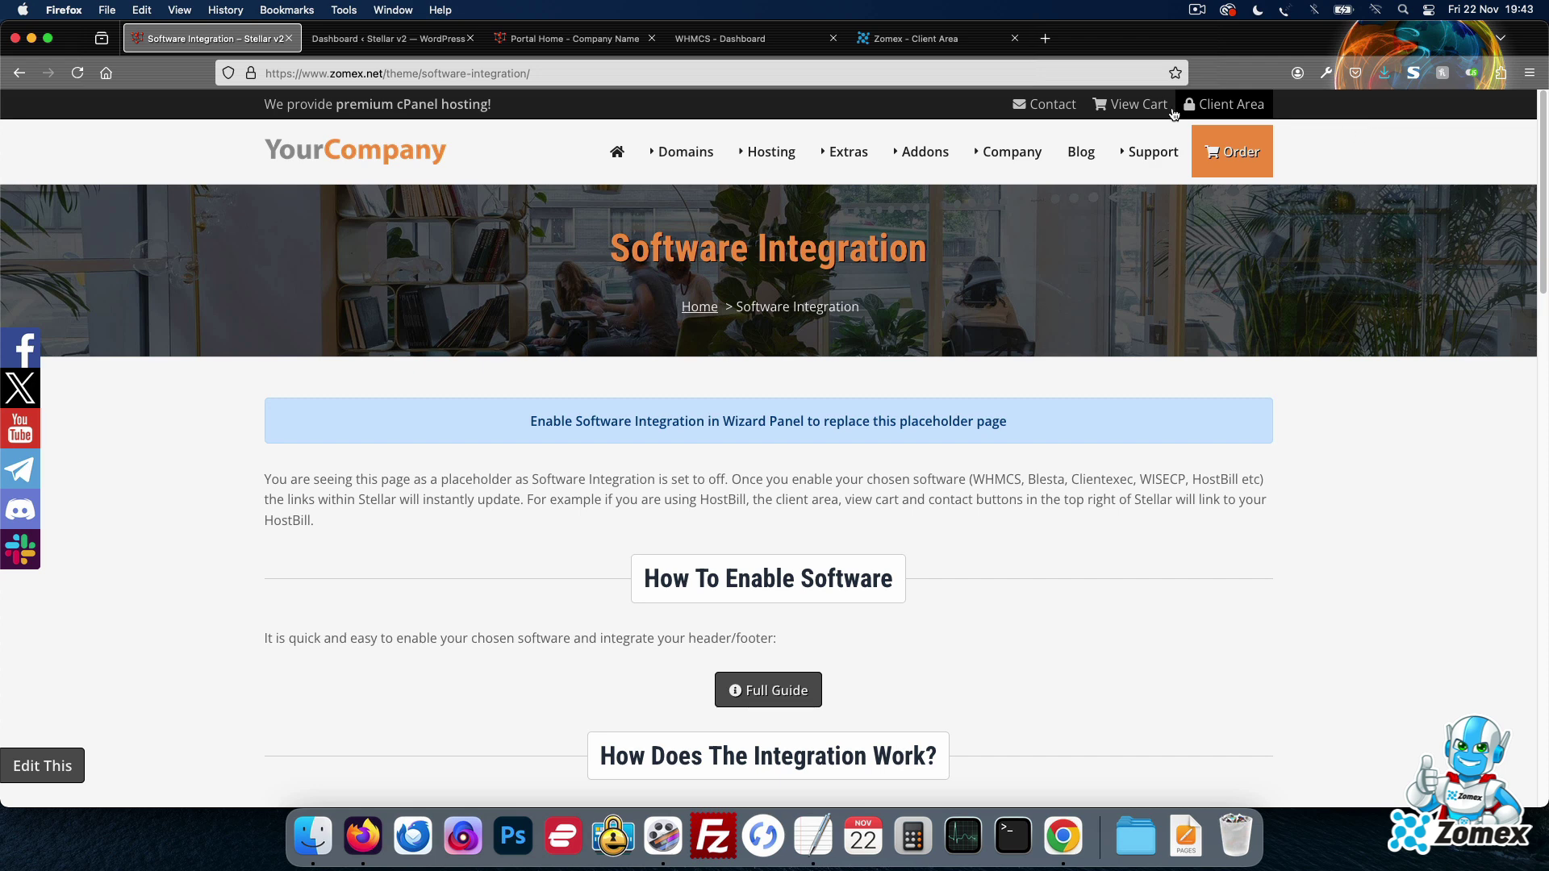
click(1045, 105)
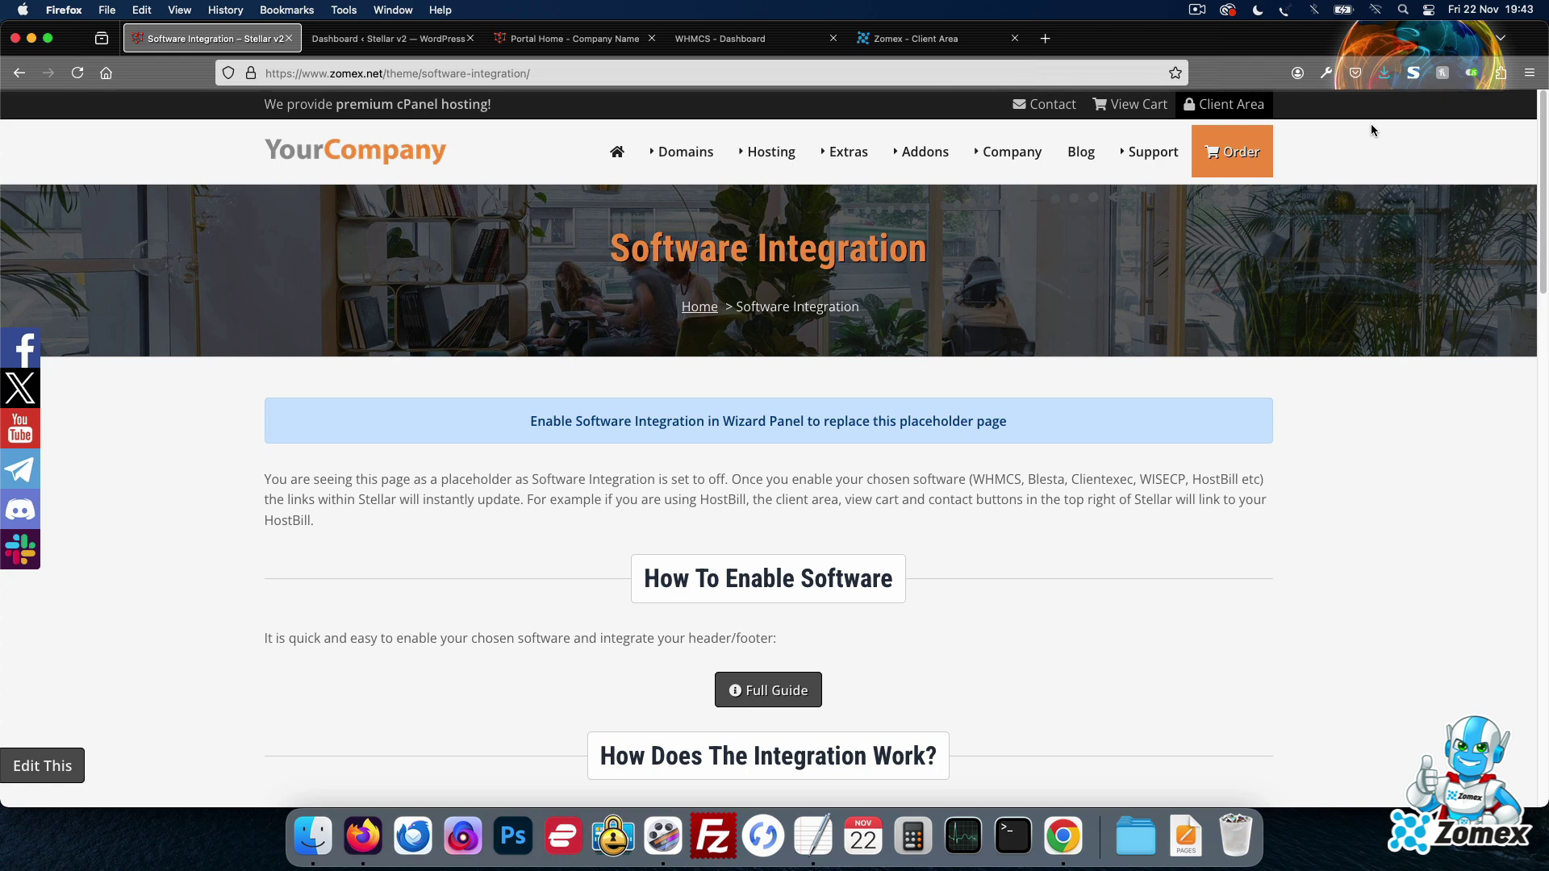
- Review the WordPress dashboard, the WHMCS client portal, the WHMCS admin dashboard and the Zomex client area
click(405, 32)
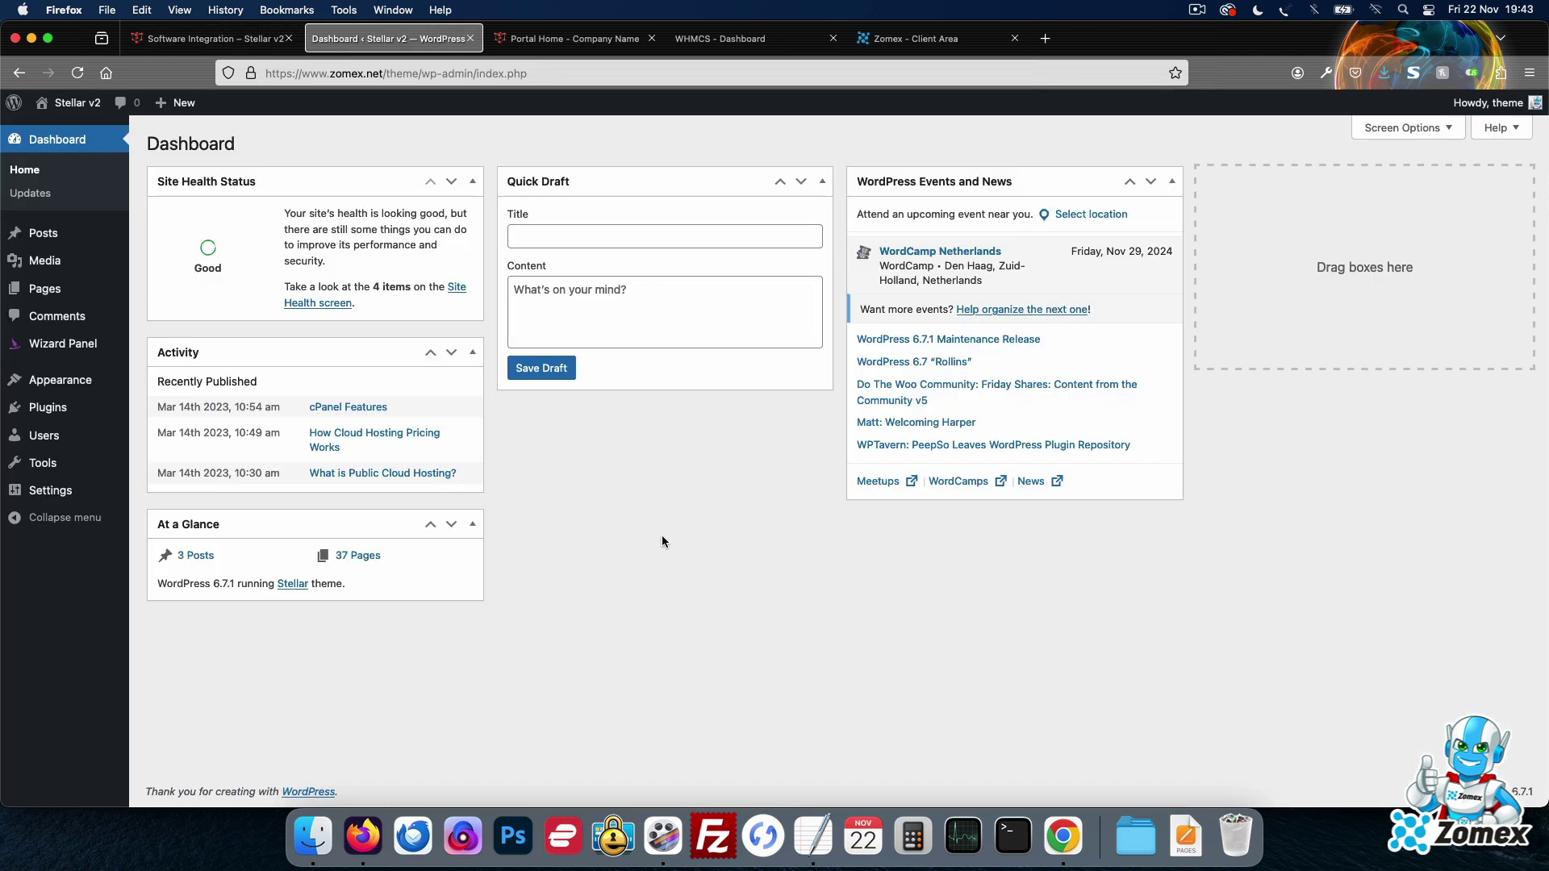
click(561, 38)
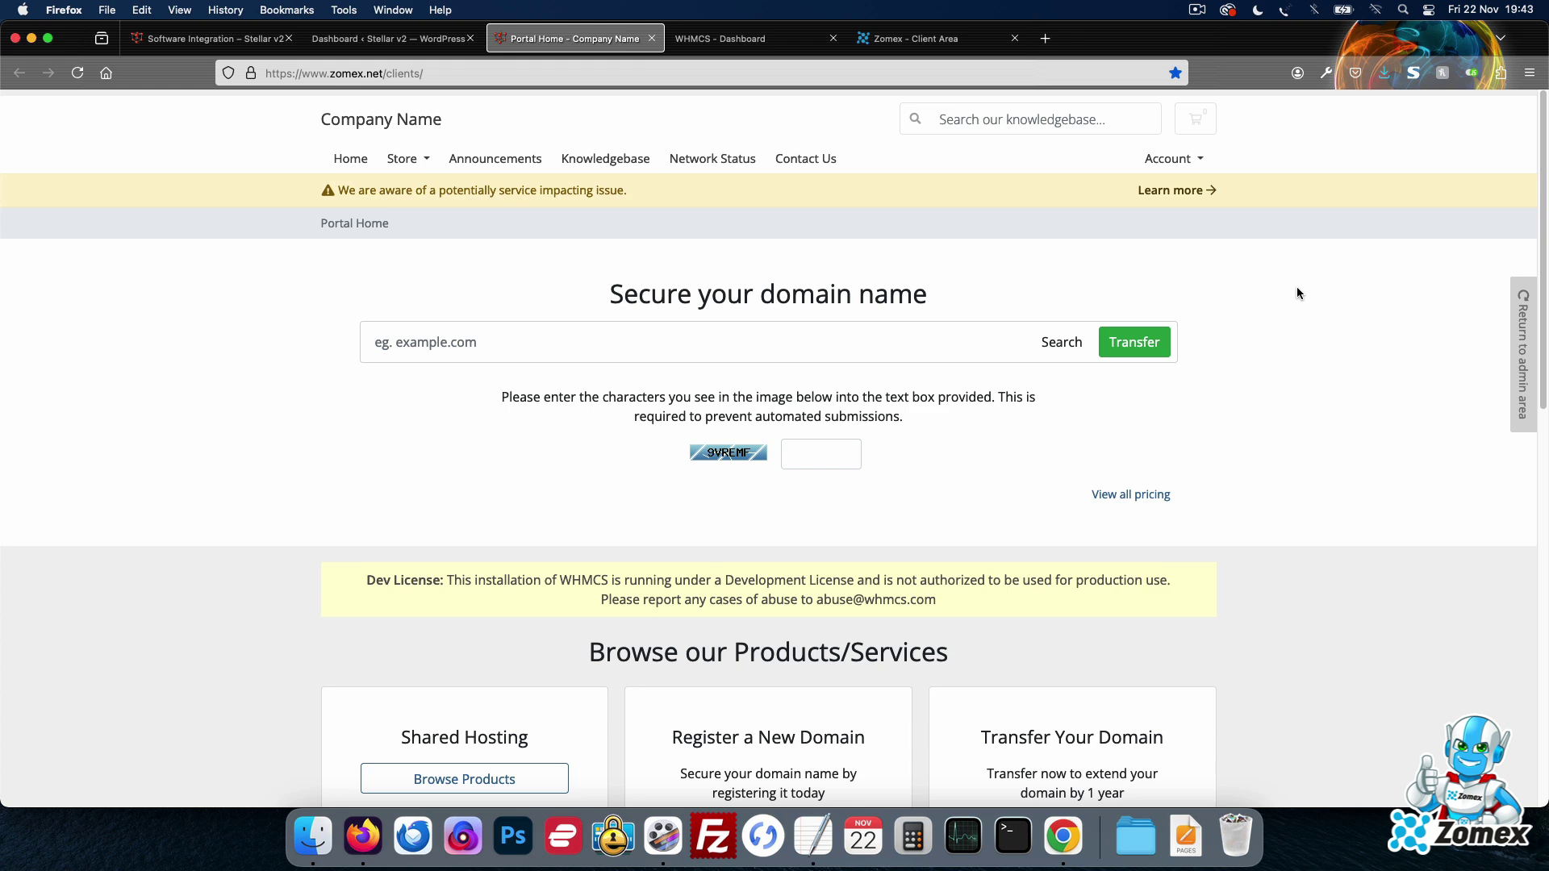
click(759, 42)
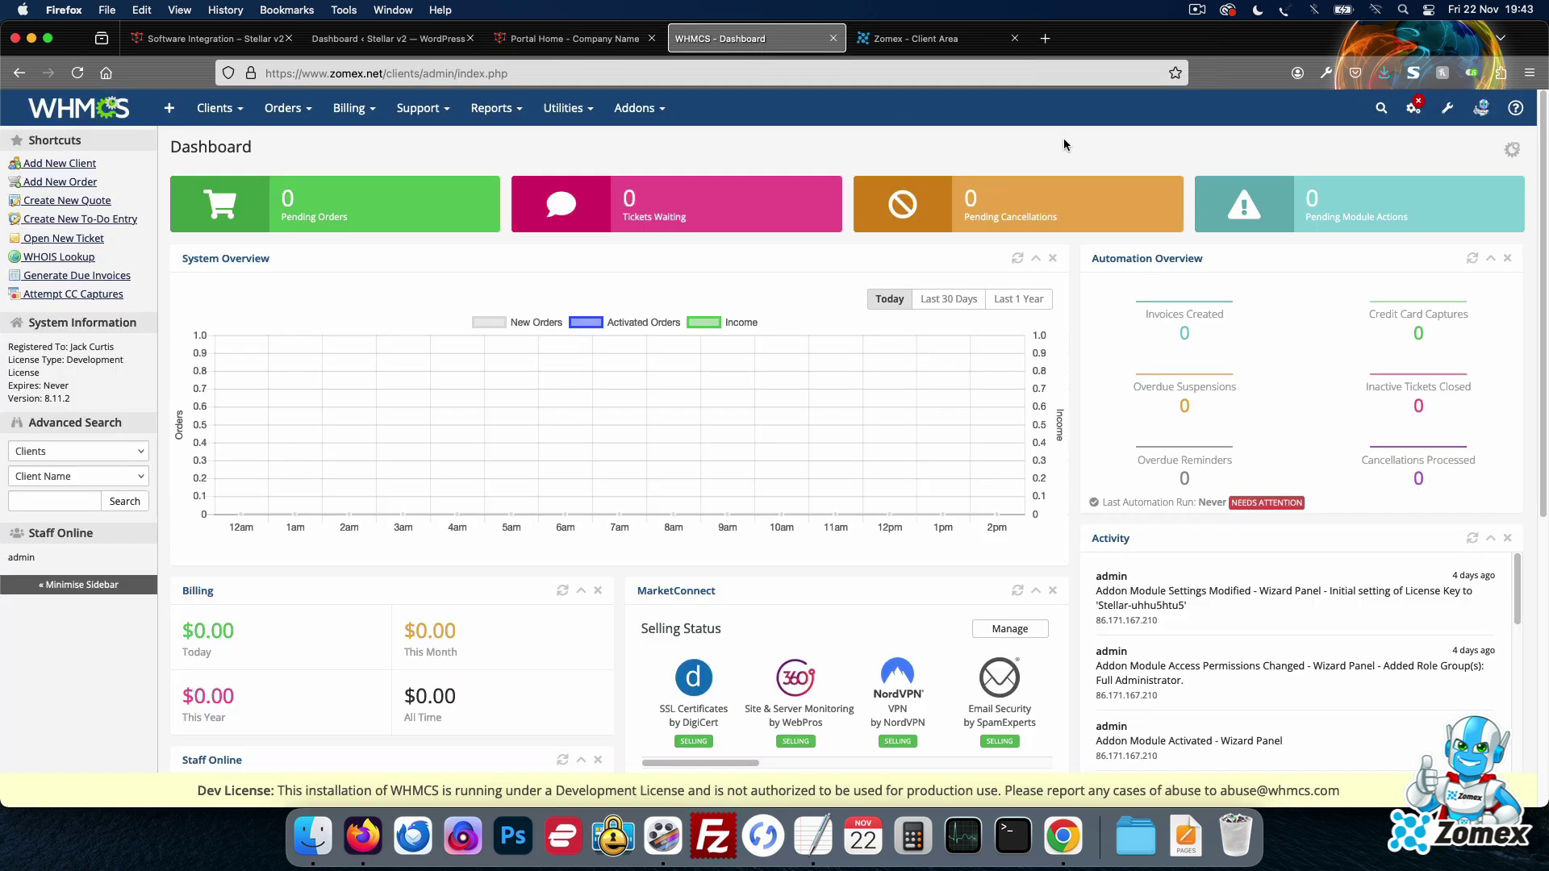
click(972, 41)
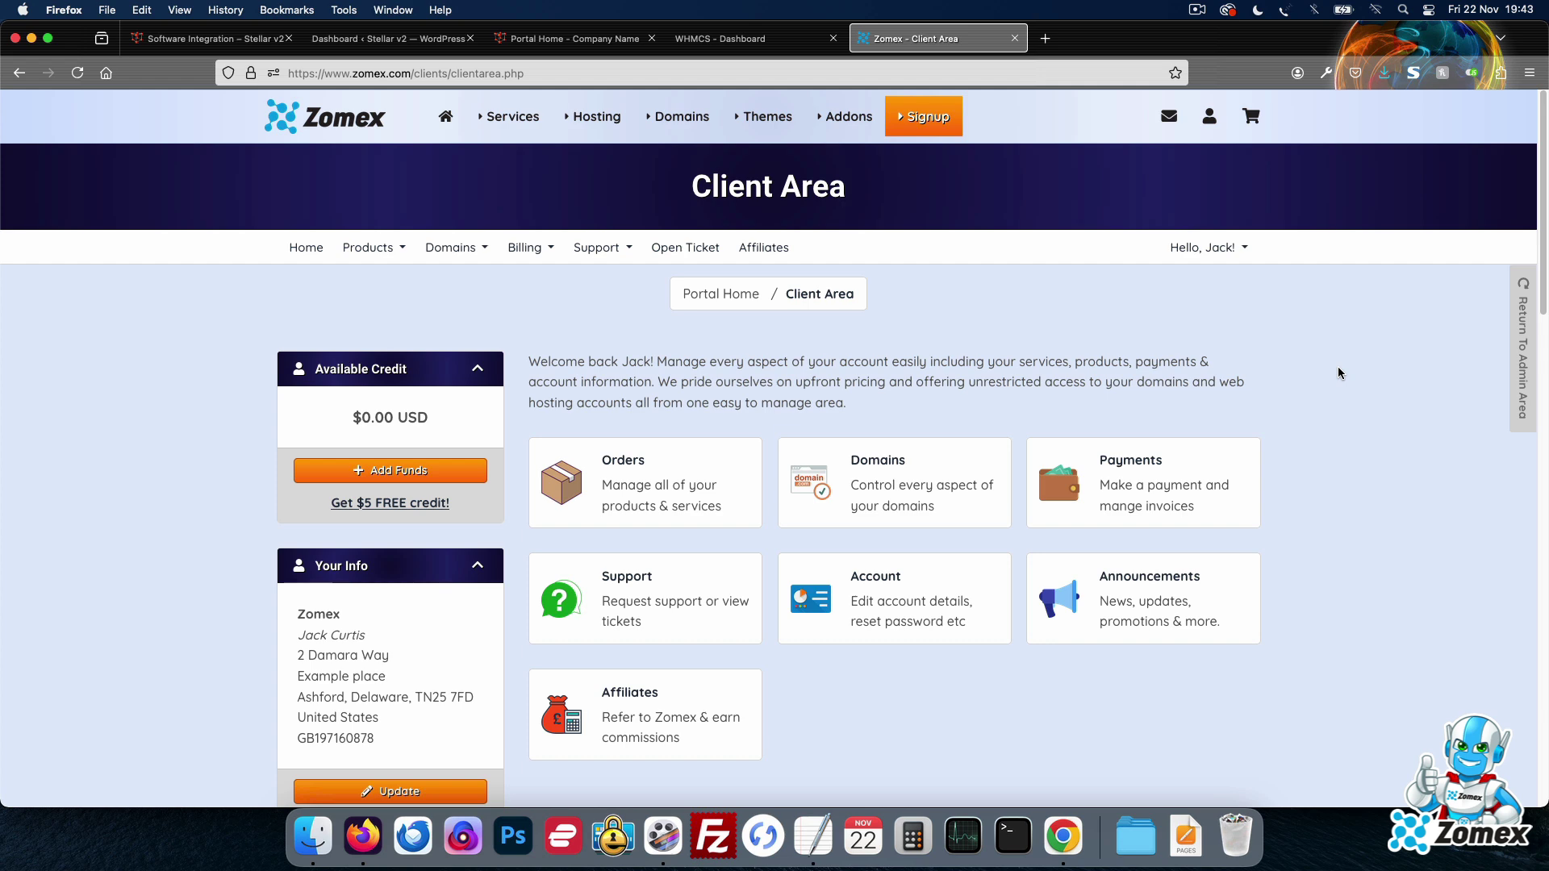
- Turn on Software Integration in the WordPress Wizard Panel and save the changes
click(387, 39)
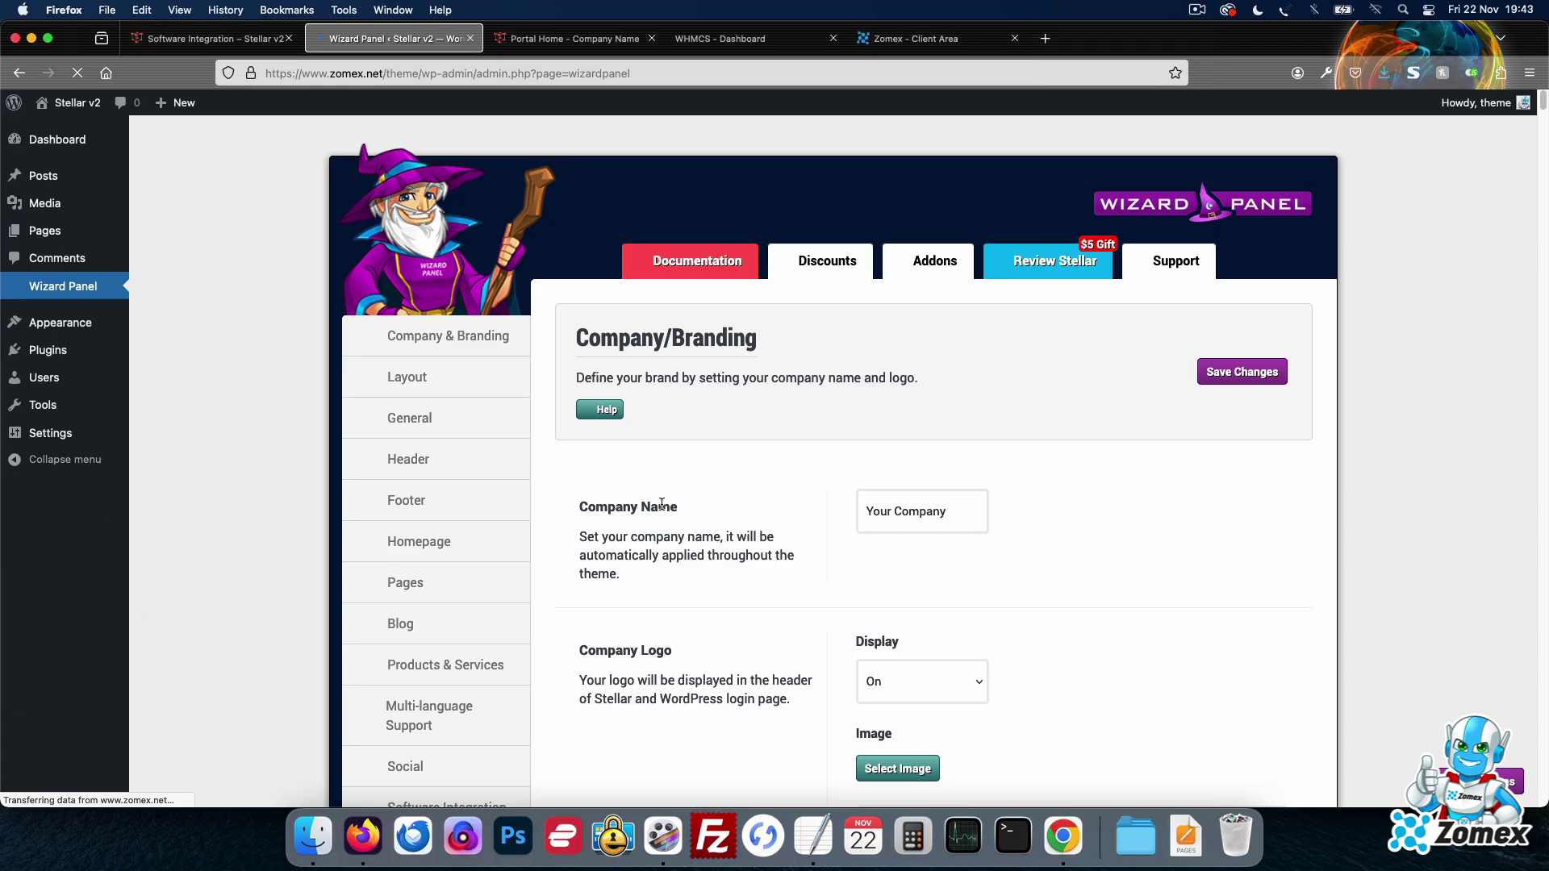
scroll(750, 380, down, 4)
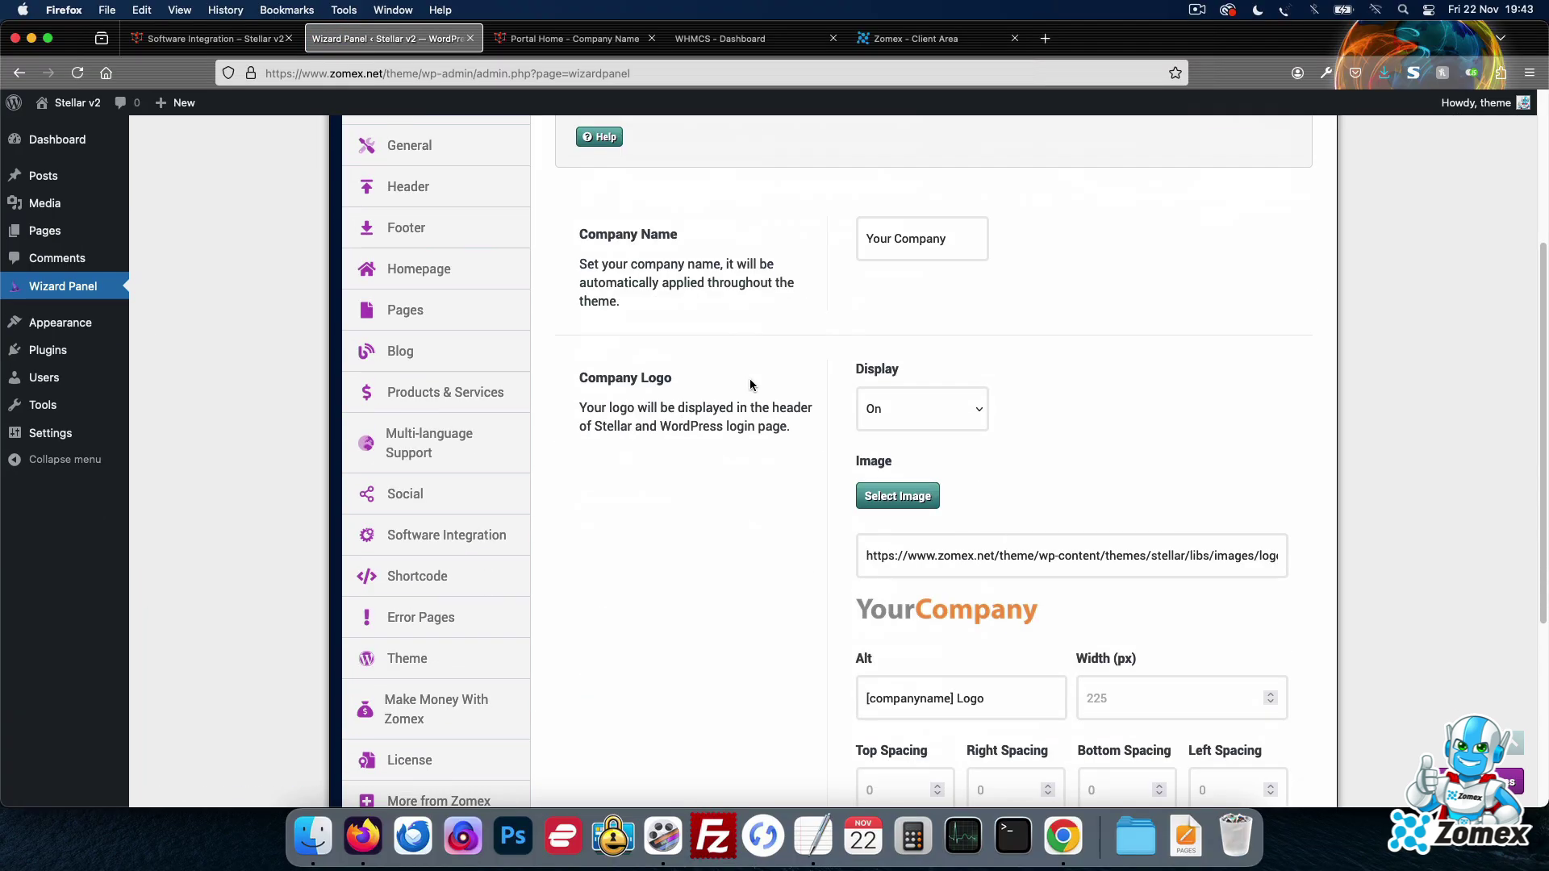
click(447, 535)
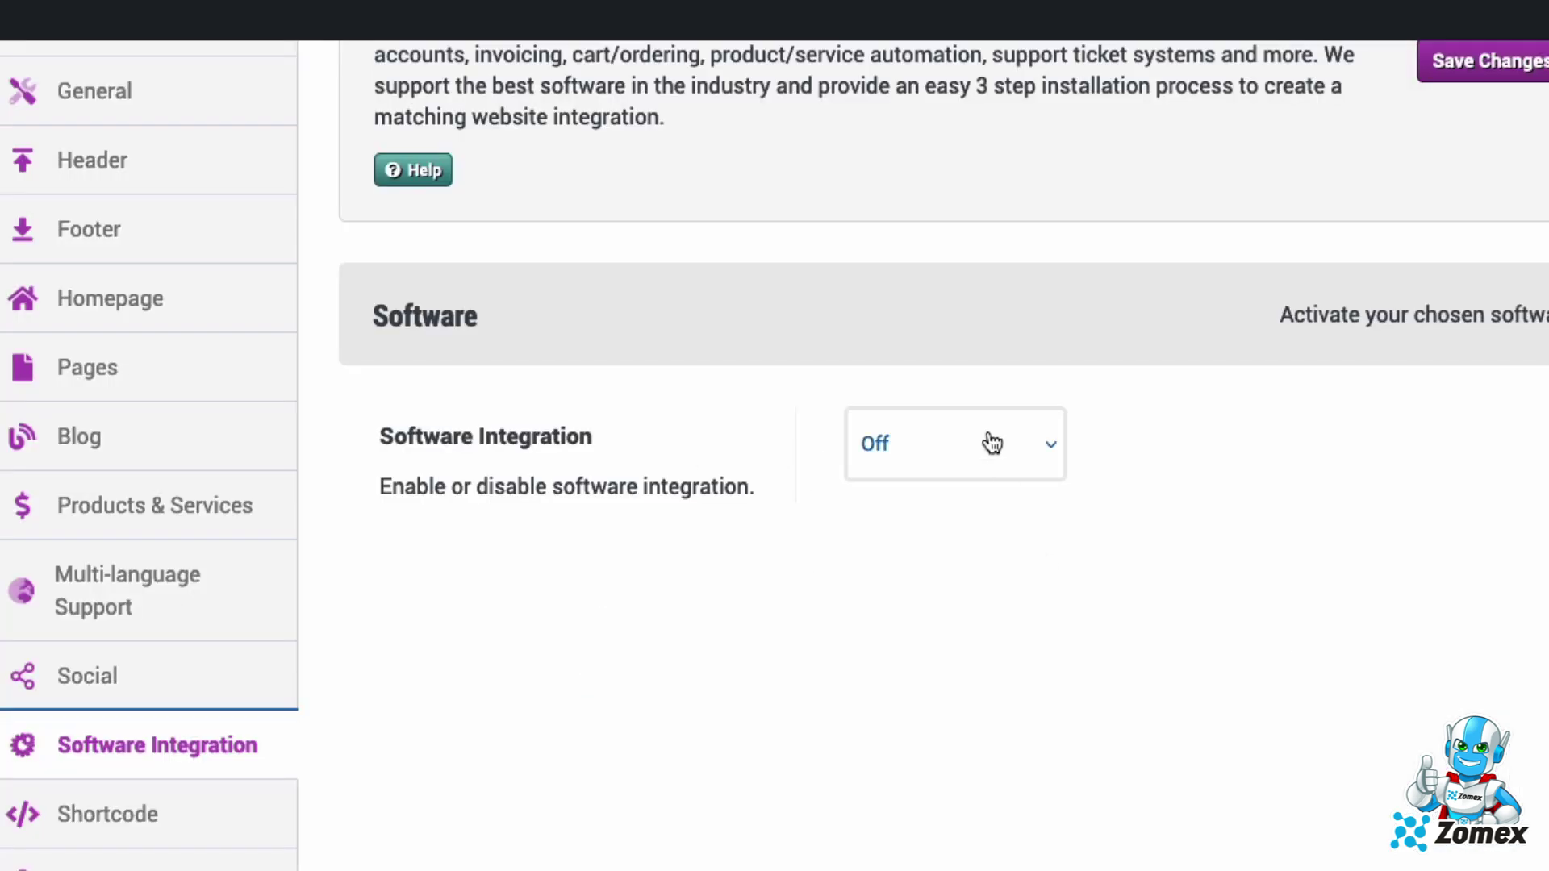
click(992, 443)
click(994, 397)
scroll(1380, 508, up, 3)
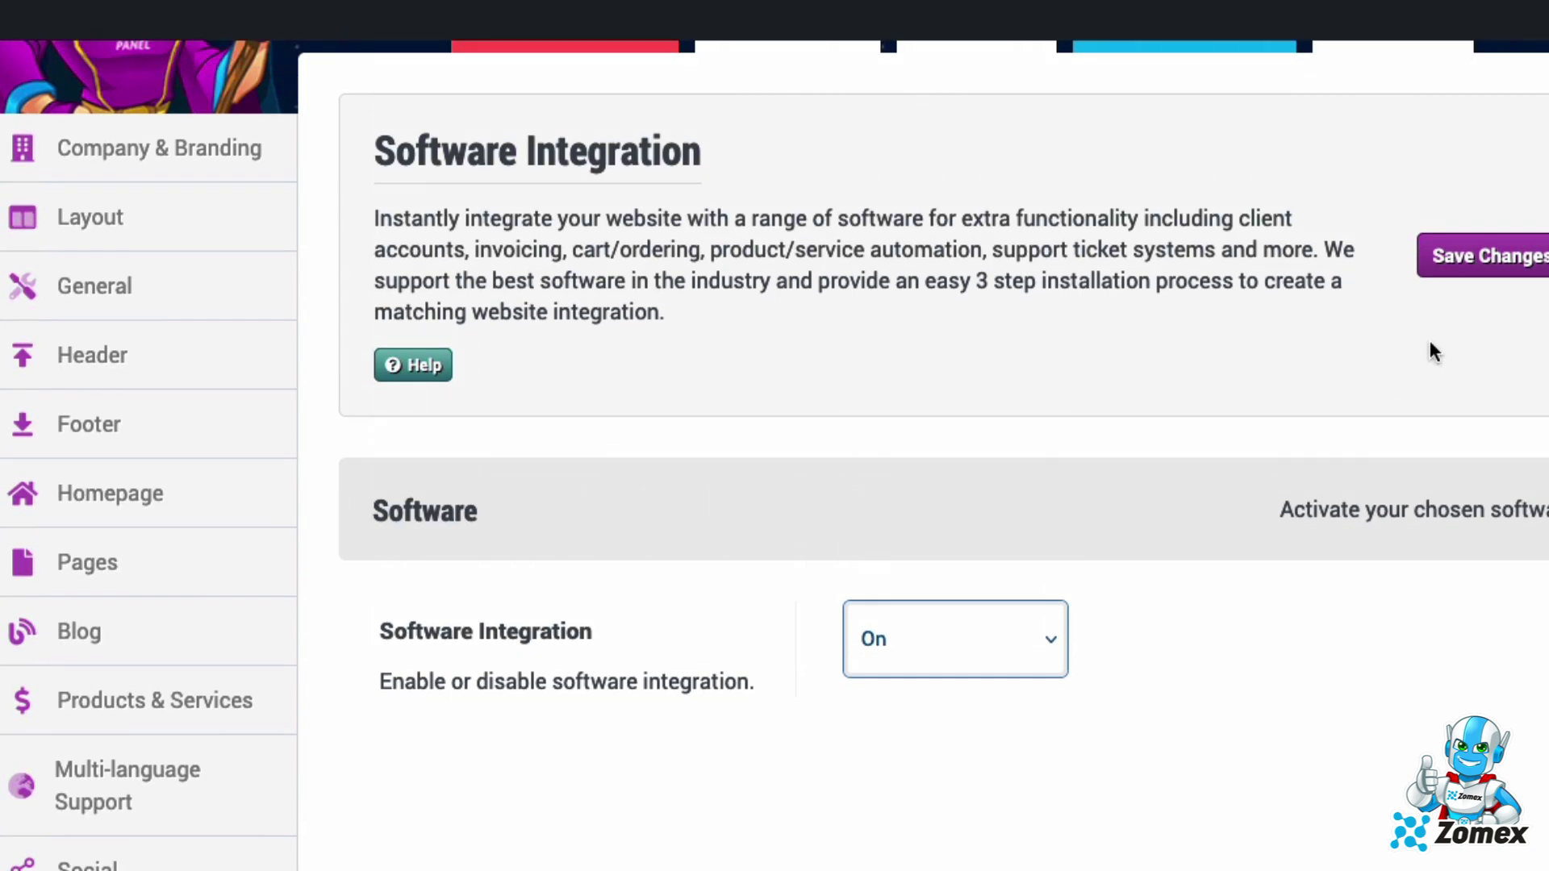
click(1454, 260)
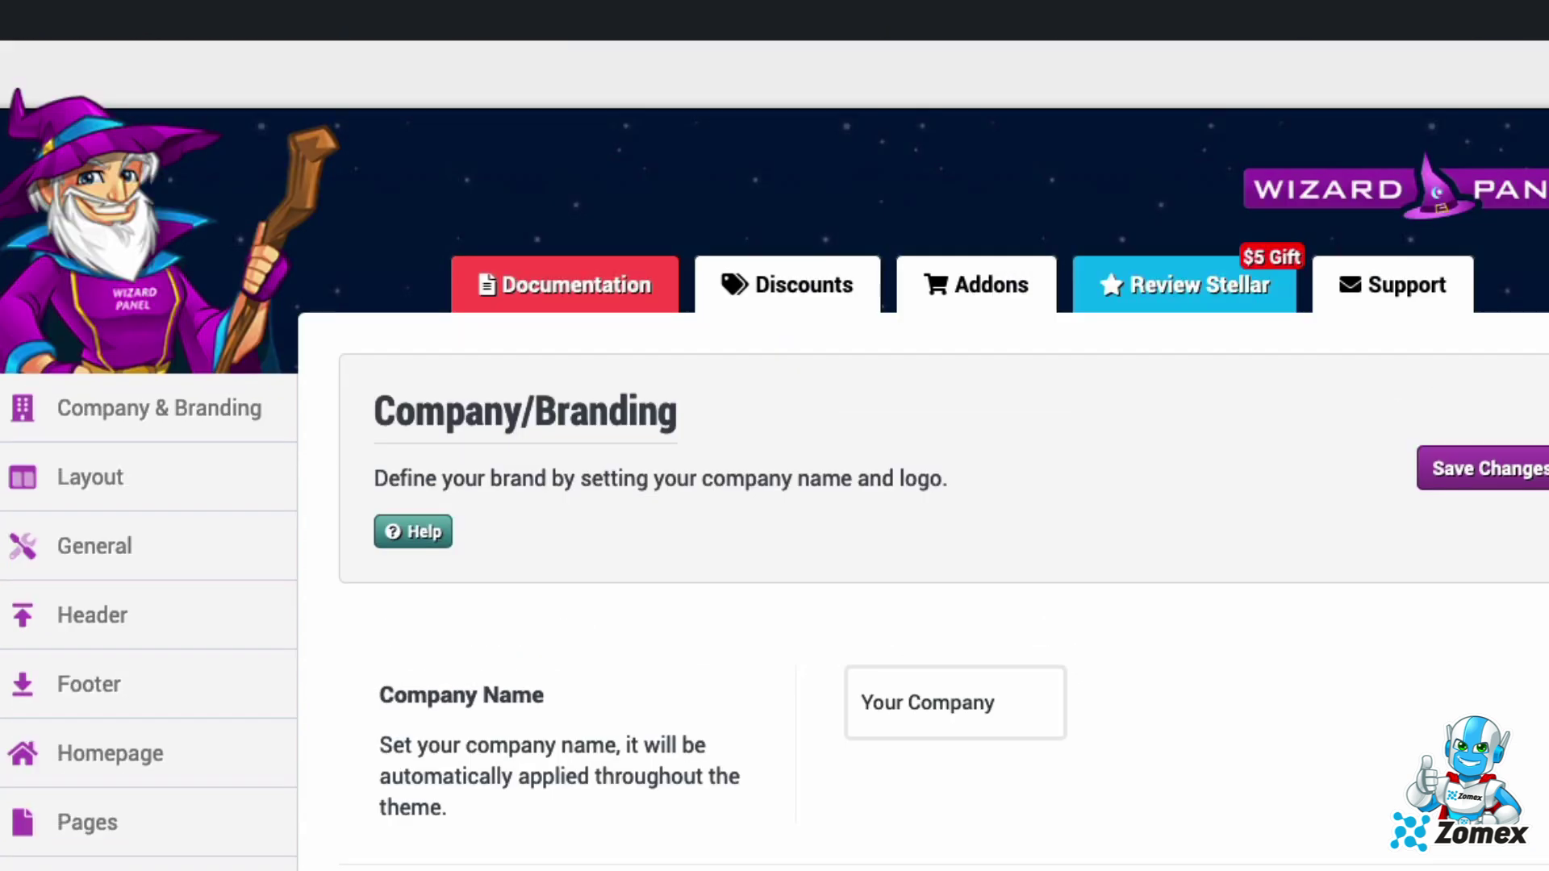
- Choose WHMCS as the software in the Software Integration settings
scroll(1341, 520, down, 8)
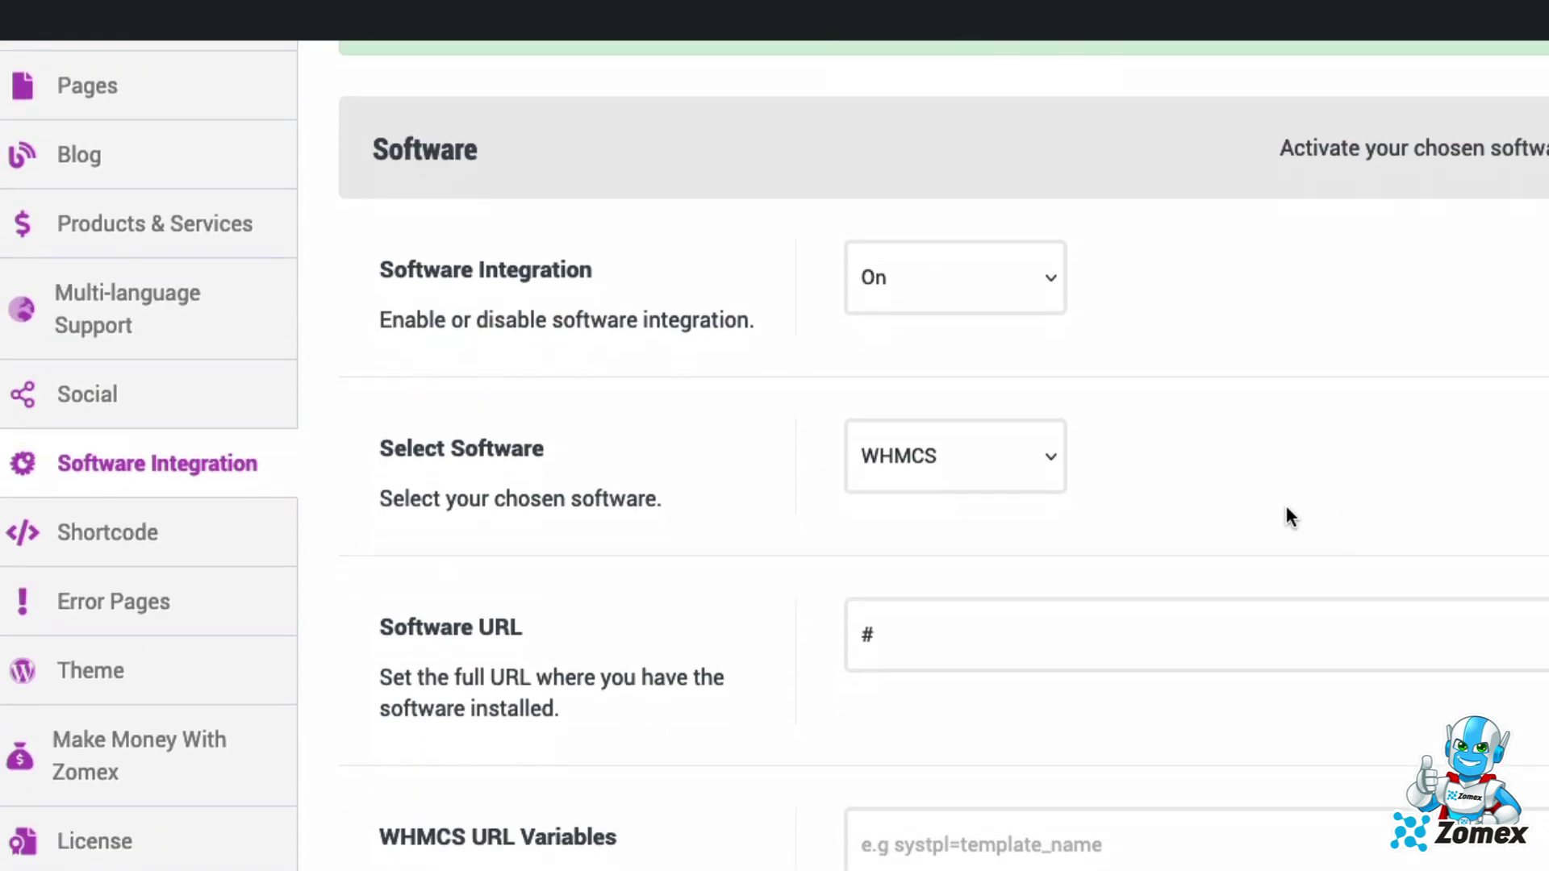
click(1002, 474)
click(998, 431)
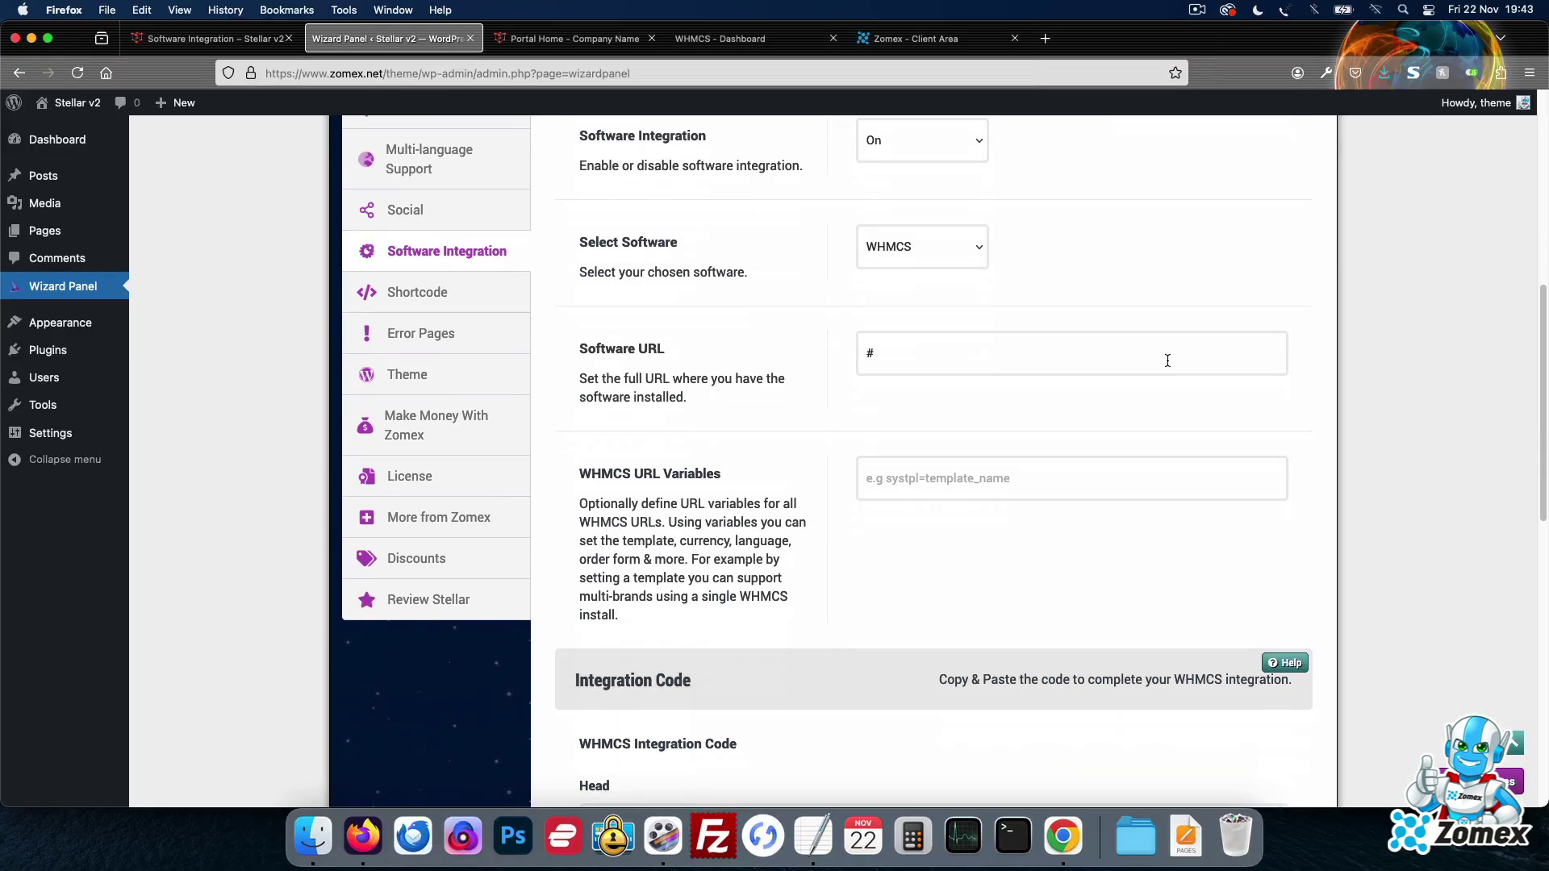
scroll(1168, 363, down, 2)
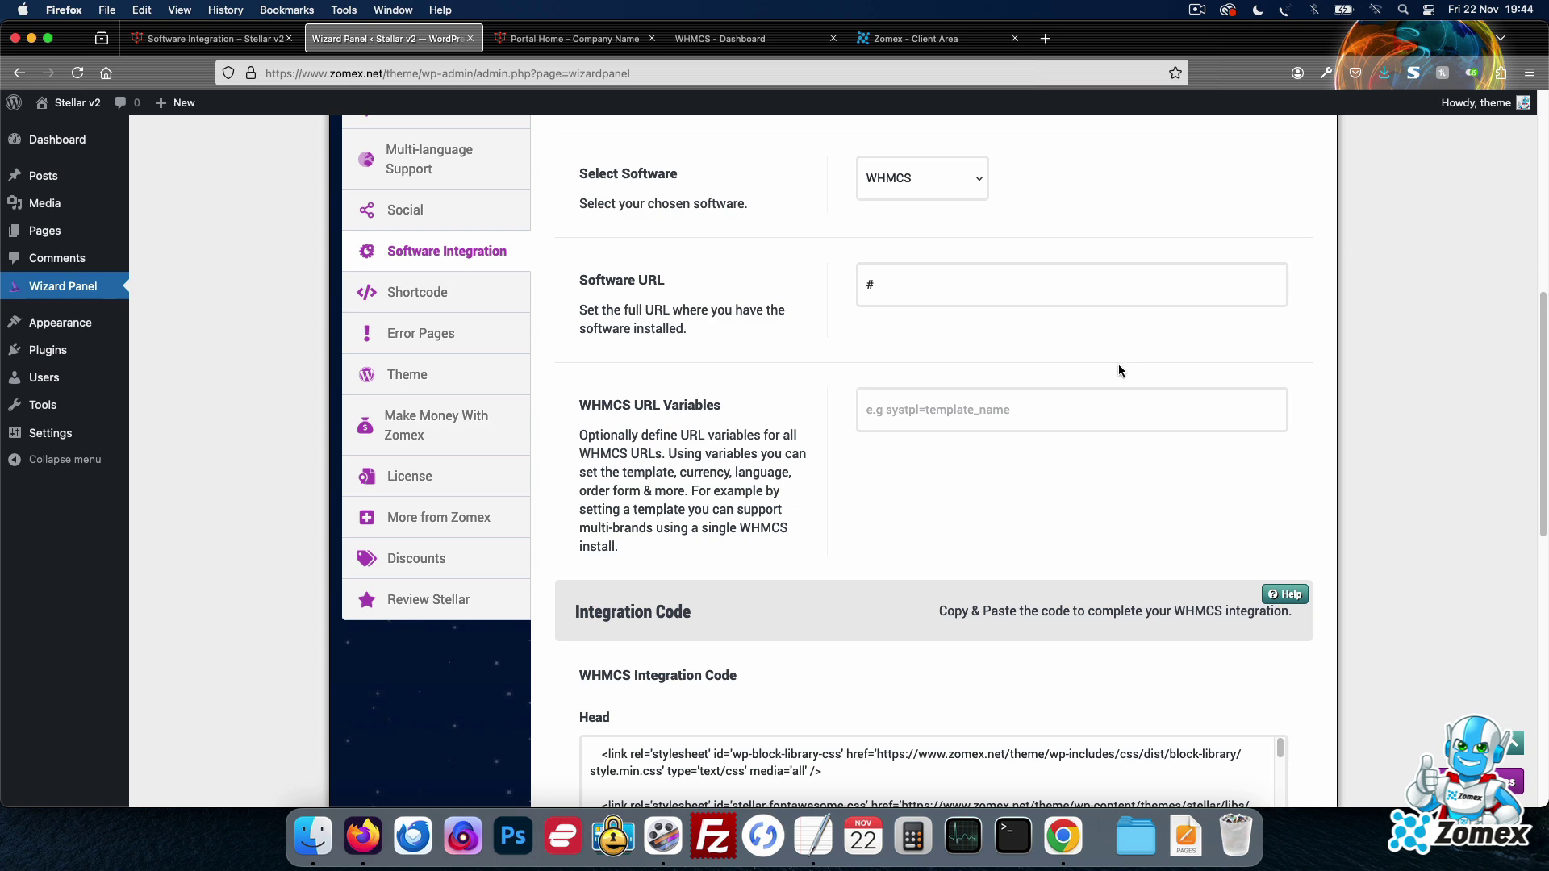
click(539, 41)
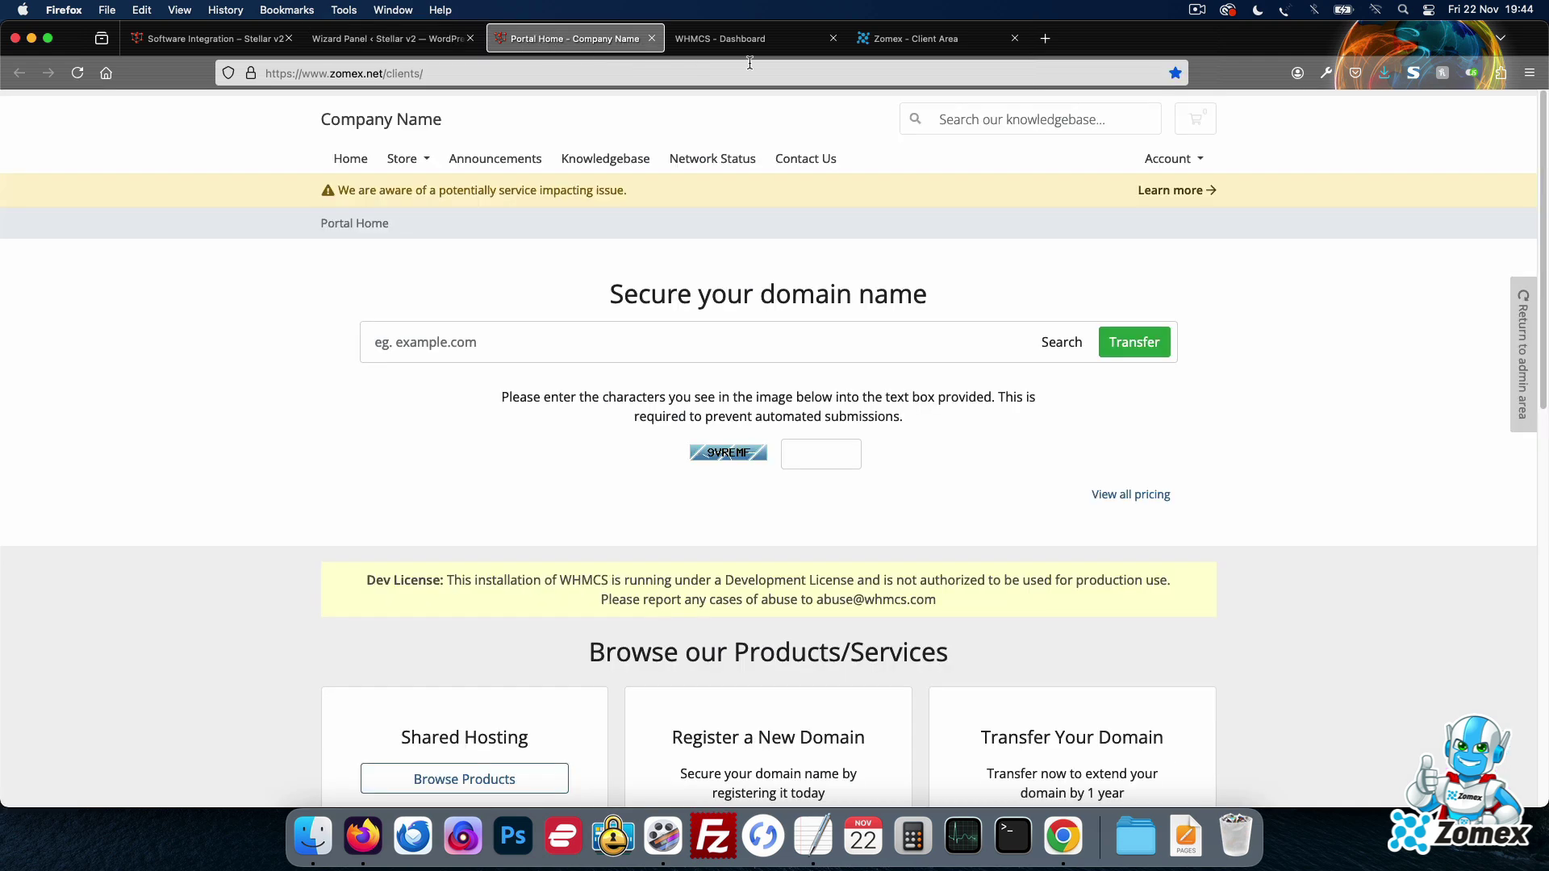
click(717, 70)
key(cmd+c)
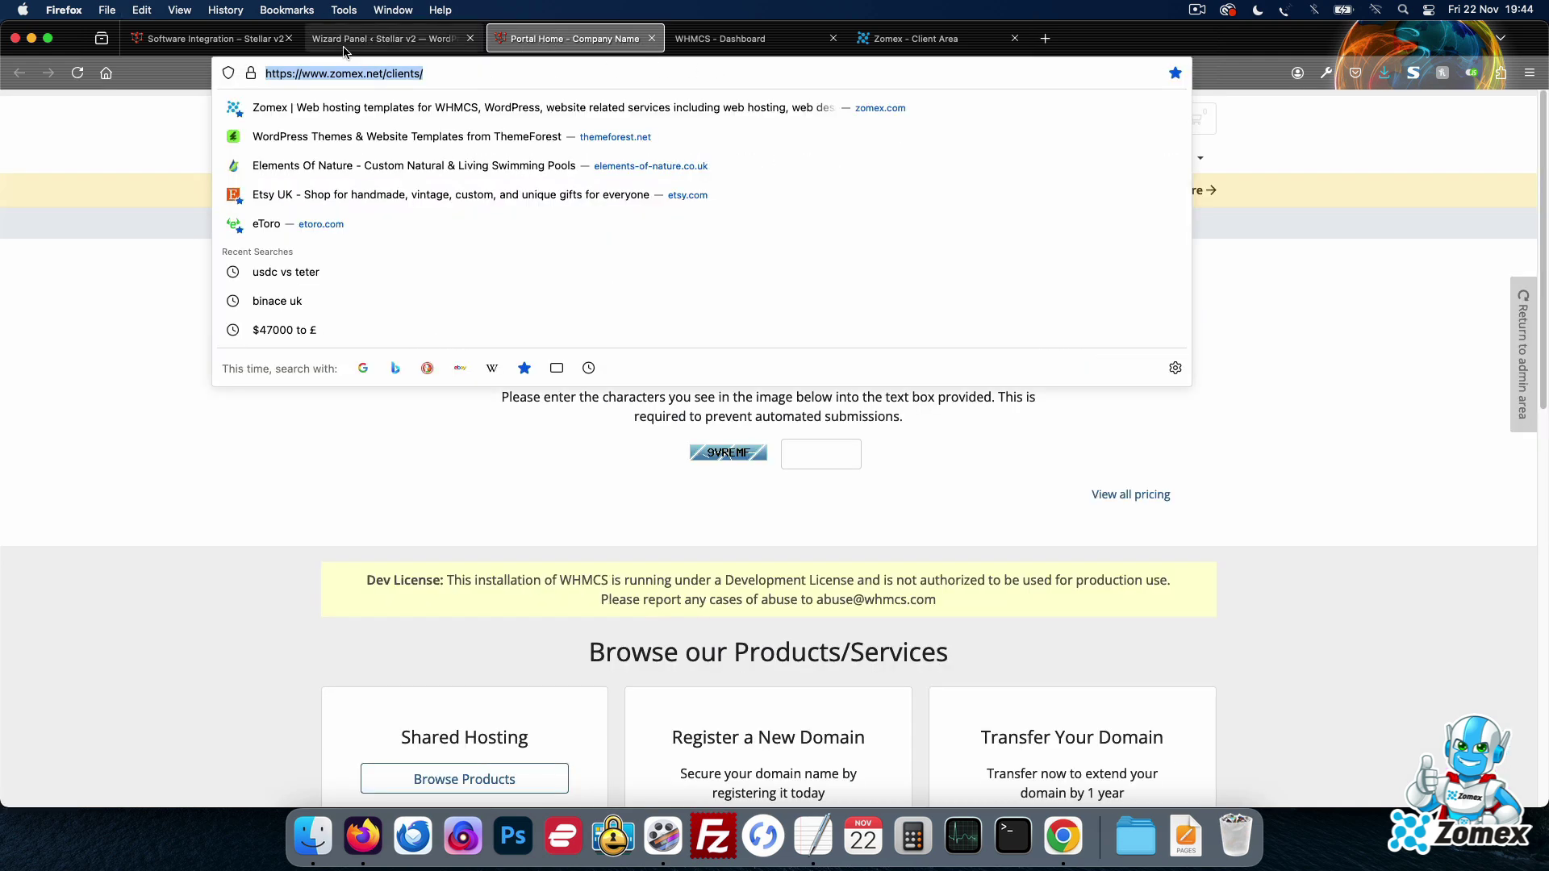
click(345, 42)
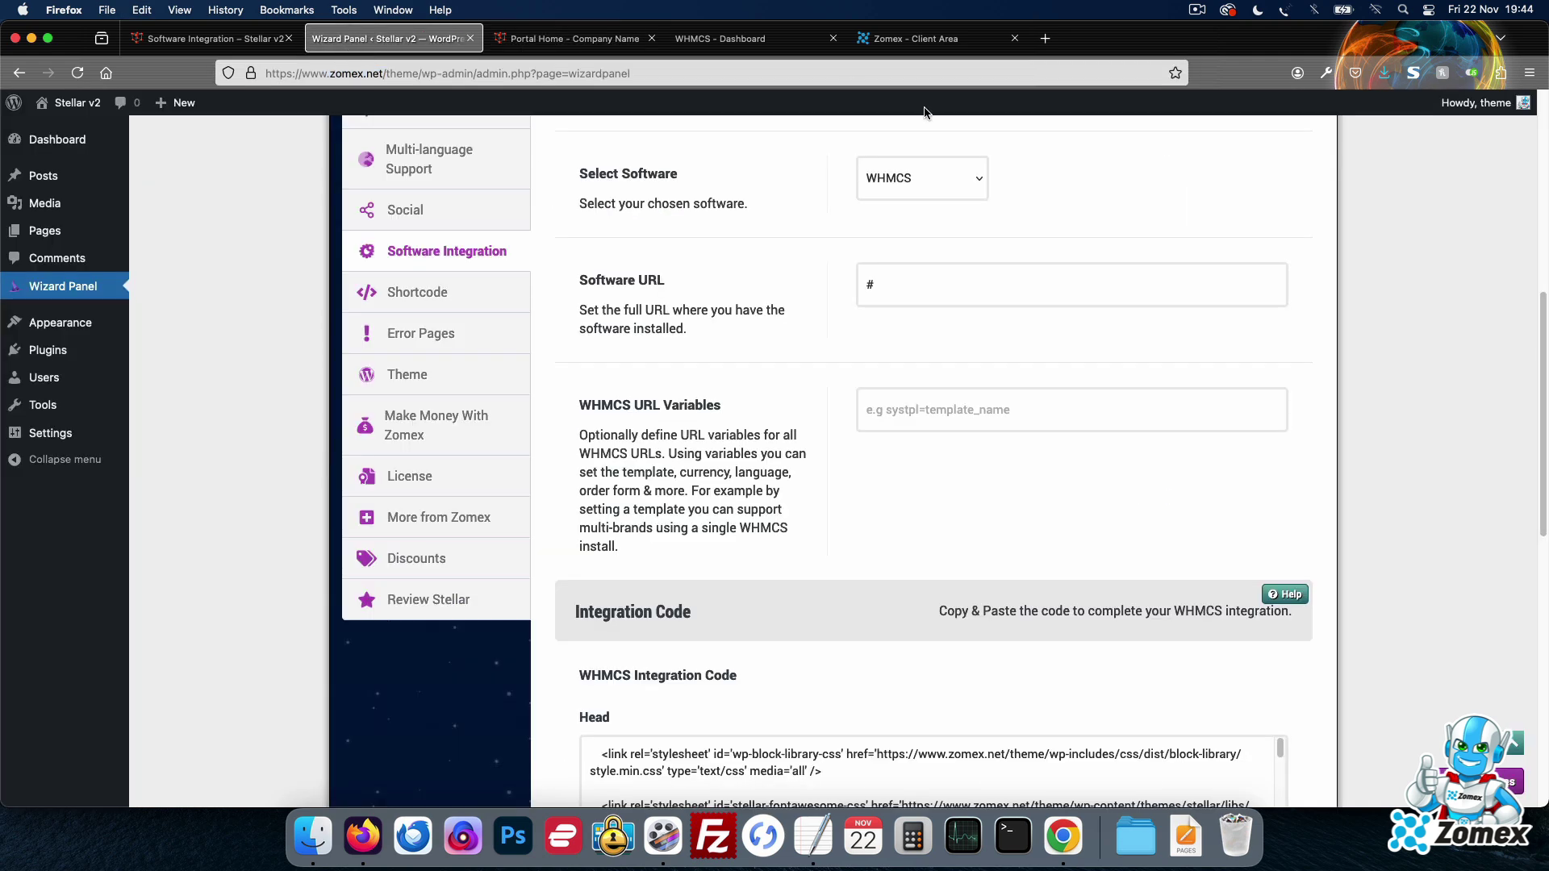
click(1087, 288)
key(cmd+a)
key(cmd+v)
key(Return)
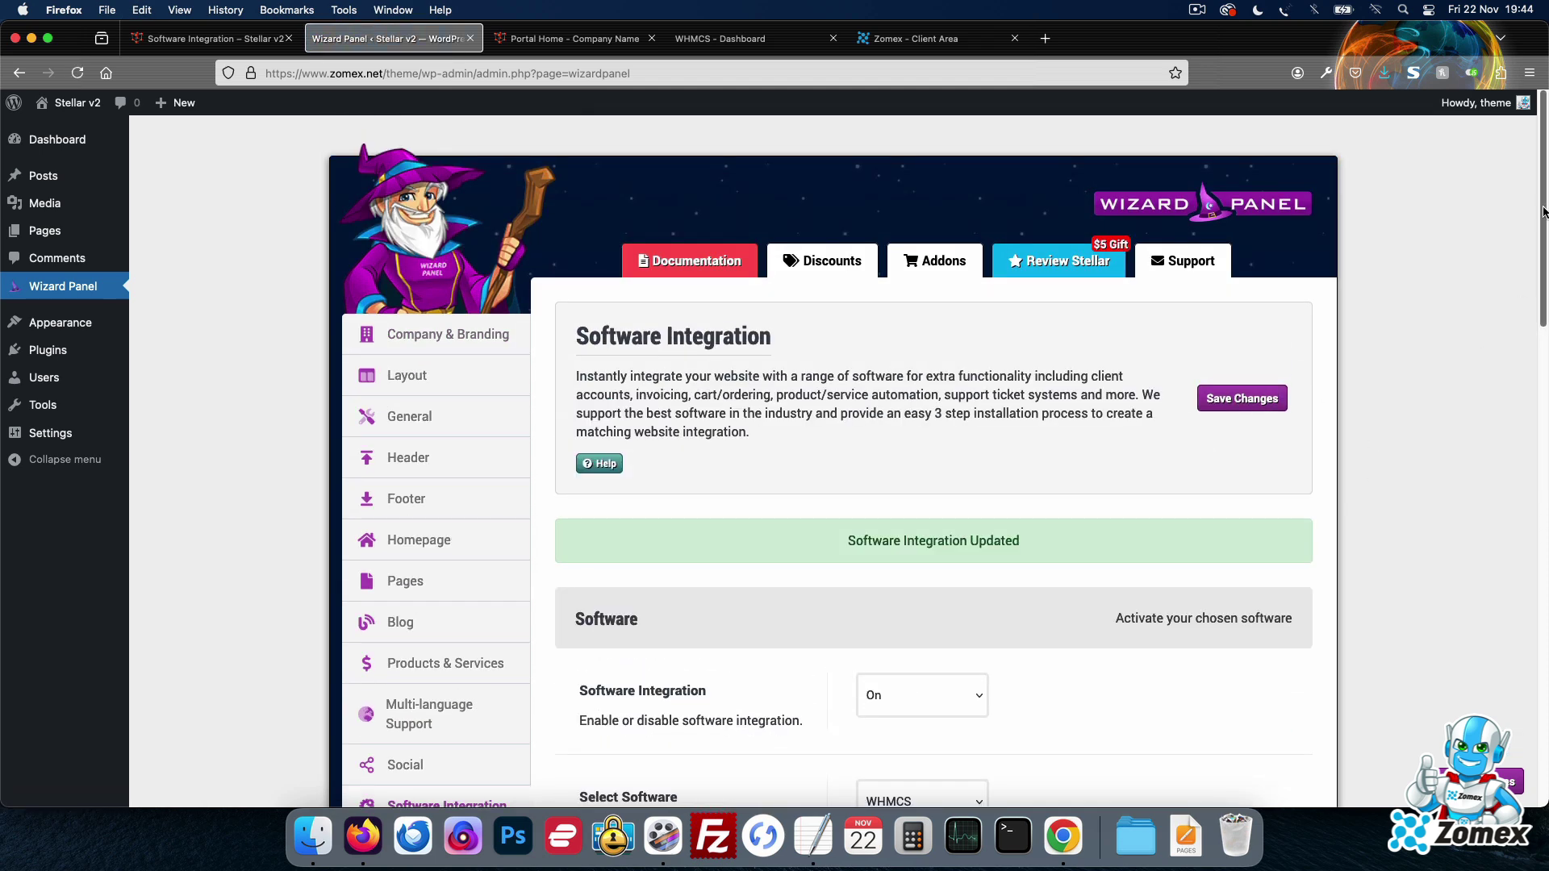
drag(1544, 215, 1545, 591)
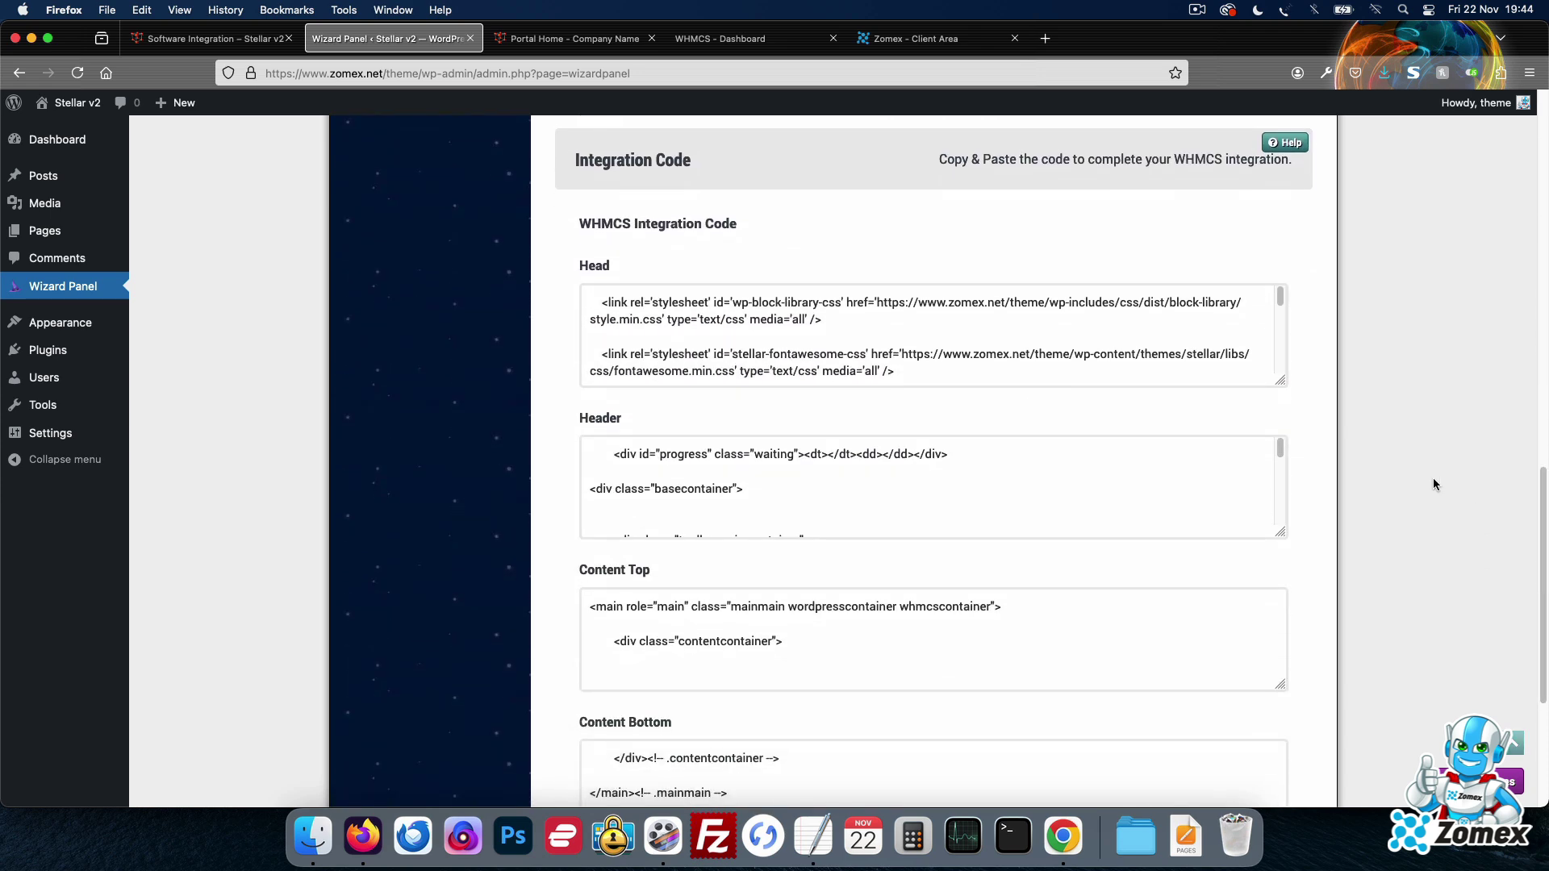
scroll(1432, 484, down, 2)
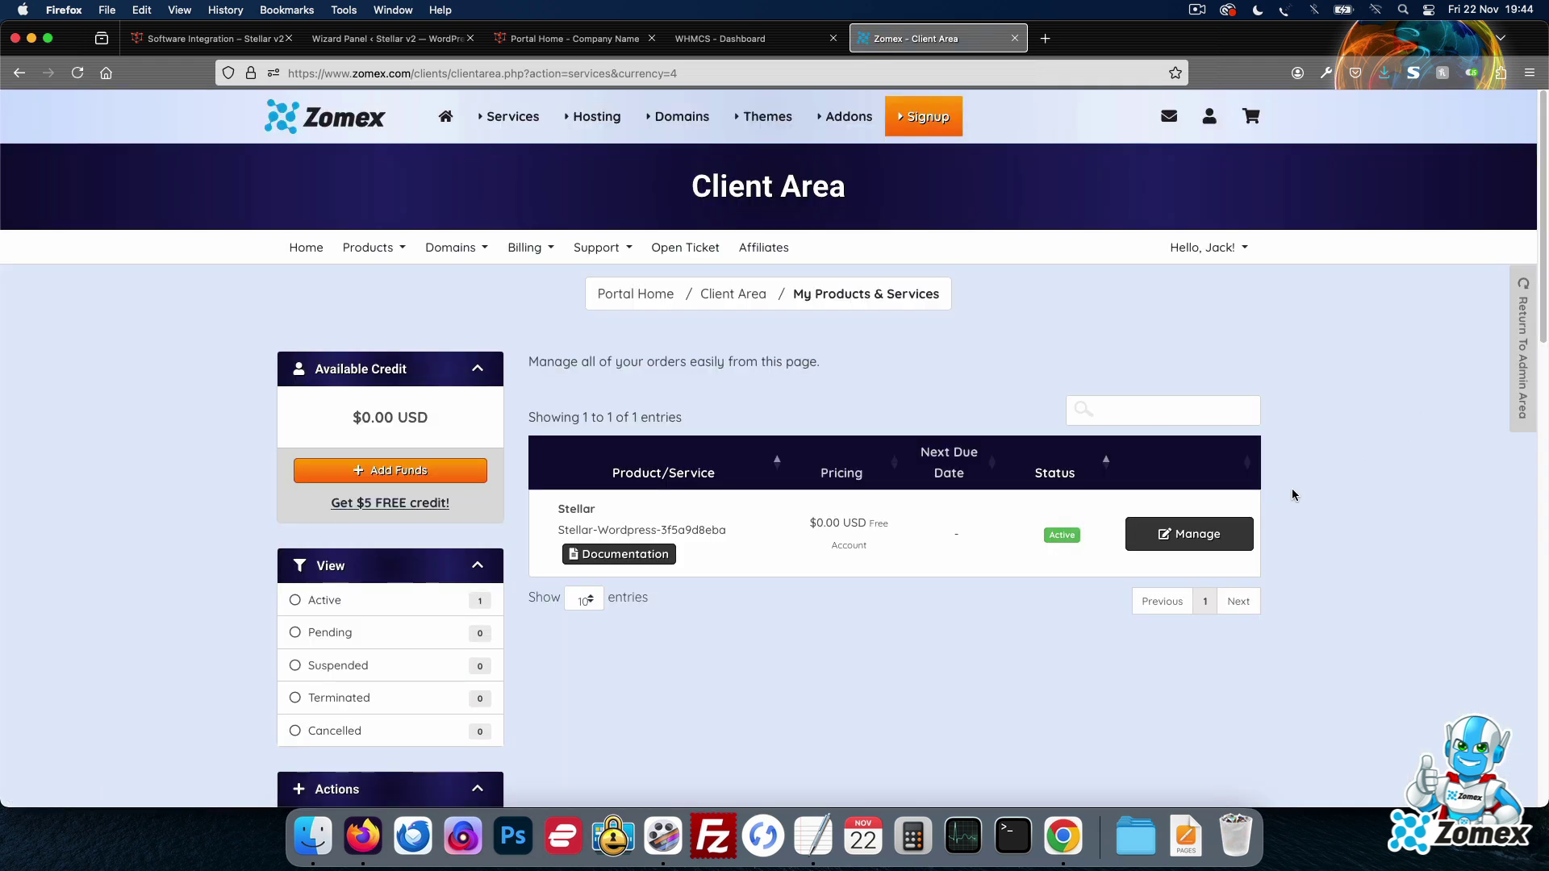
- Download the Software Integration - Stellar - WHMCS package from the Stellar license's downloads in the Zomex client area
click(1189, 533)
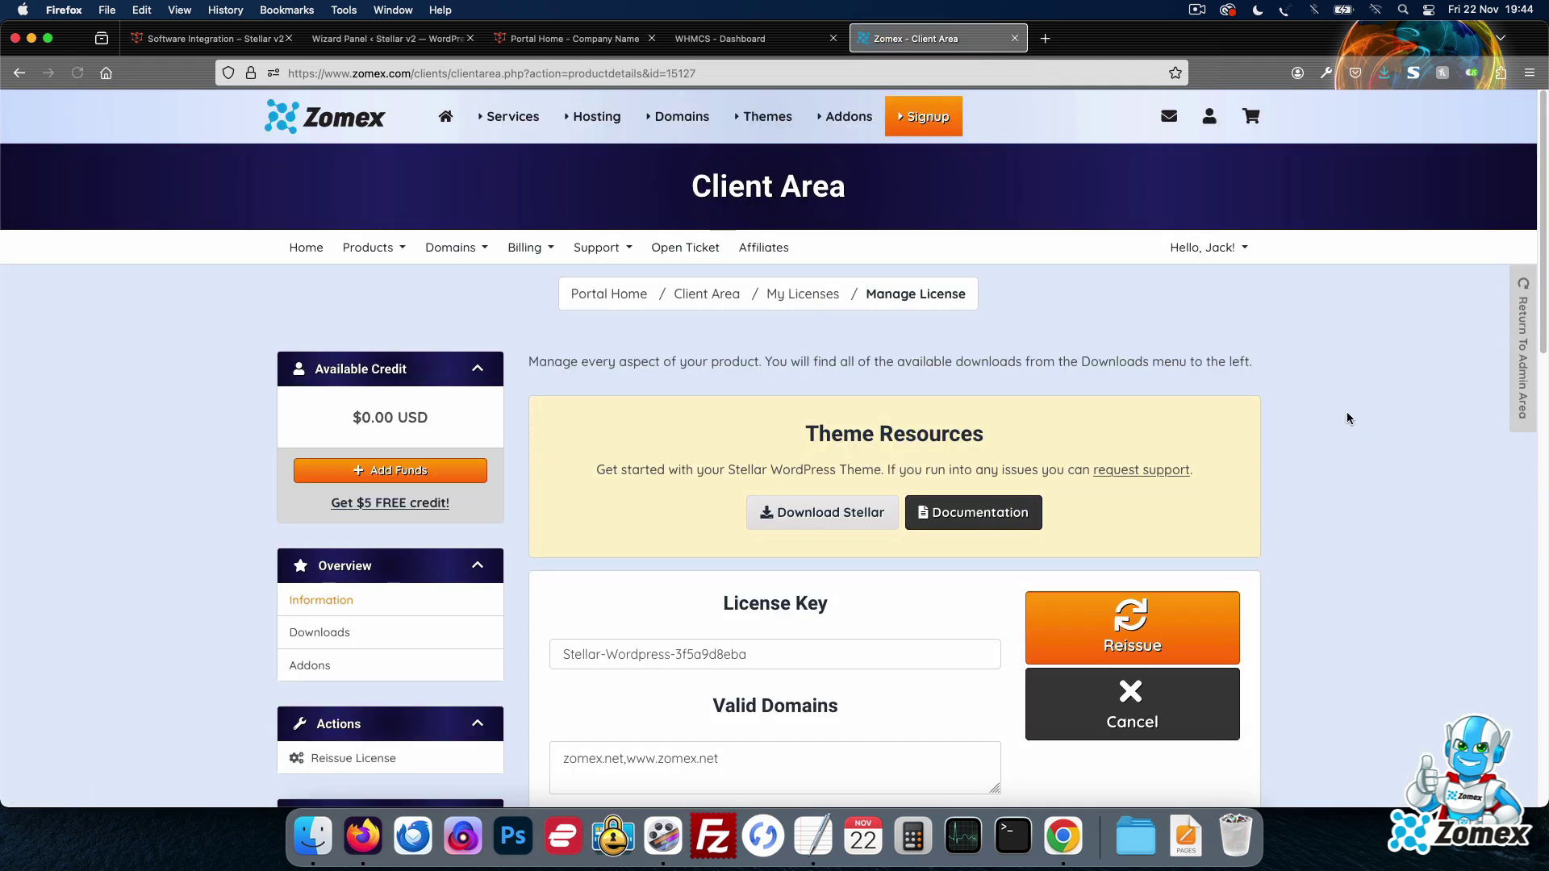
scroll(1345, 407, down, 3)
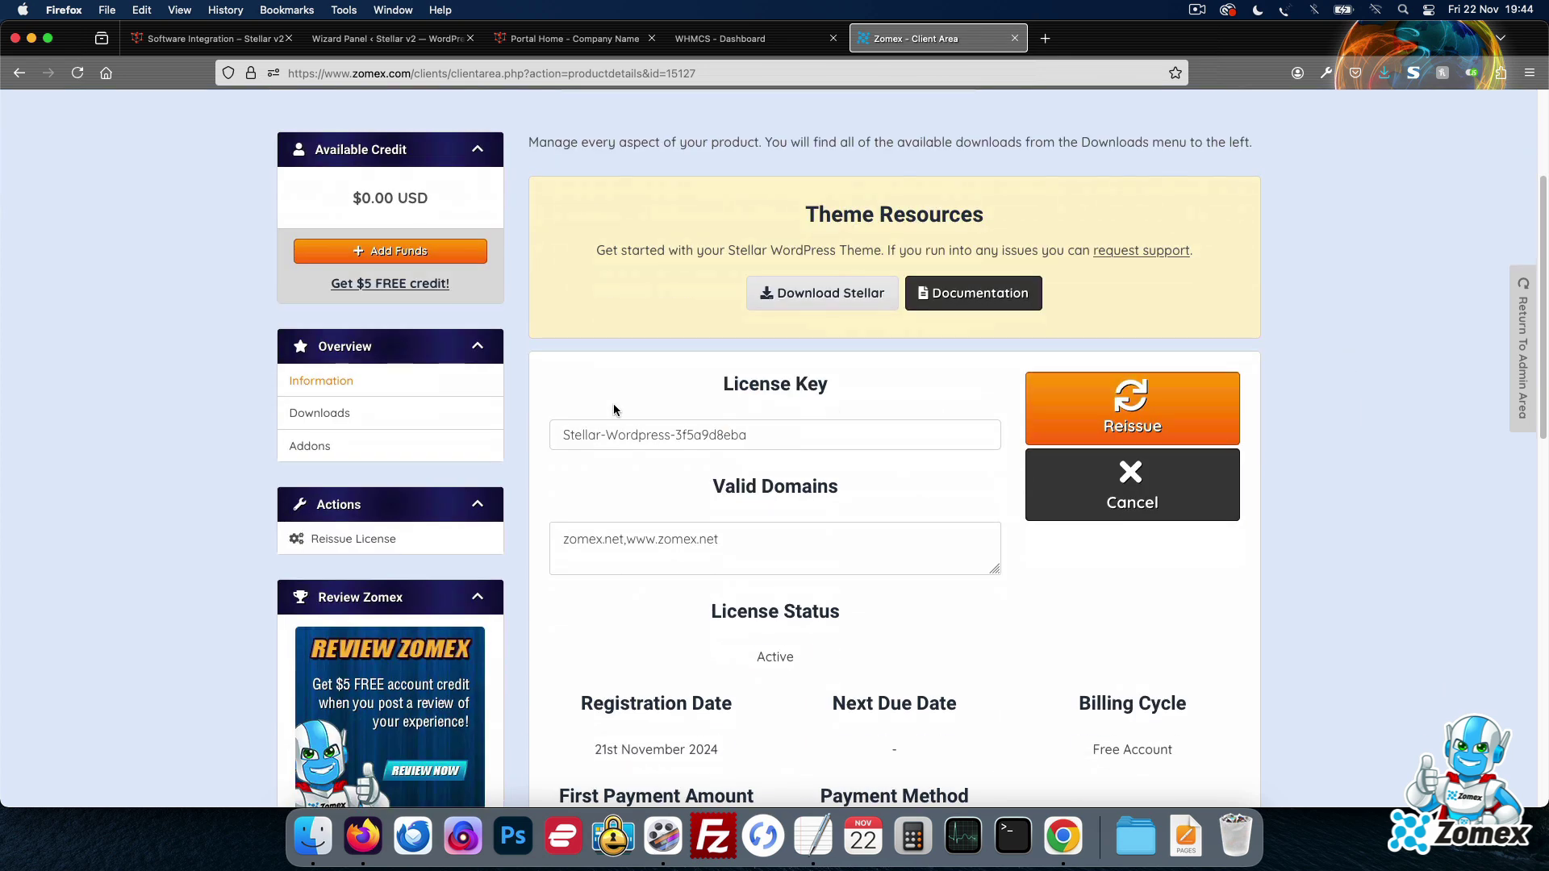
click(346, 415)
scroll(1219, 347, down, 1)
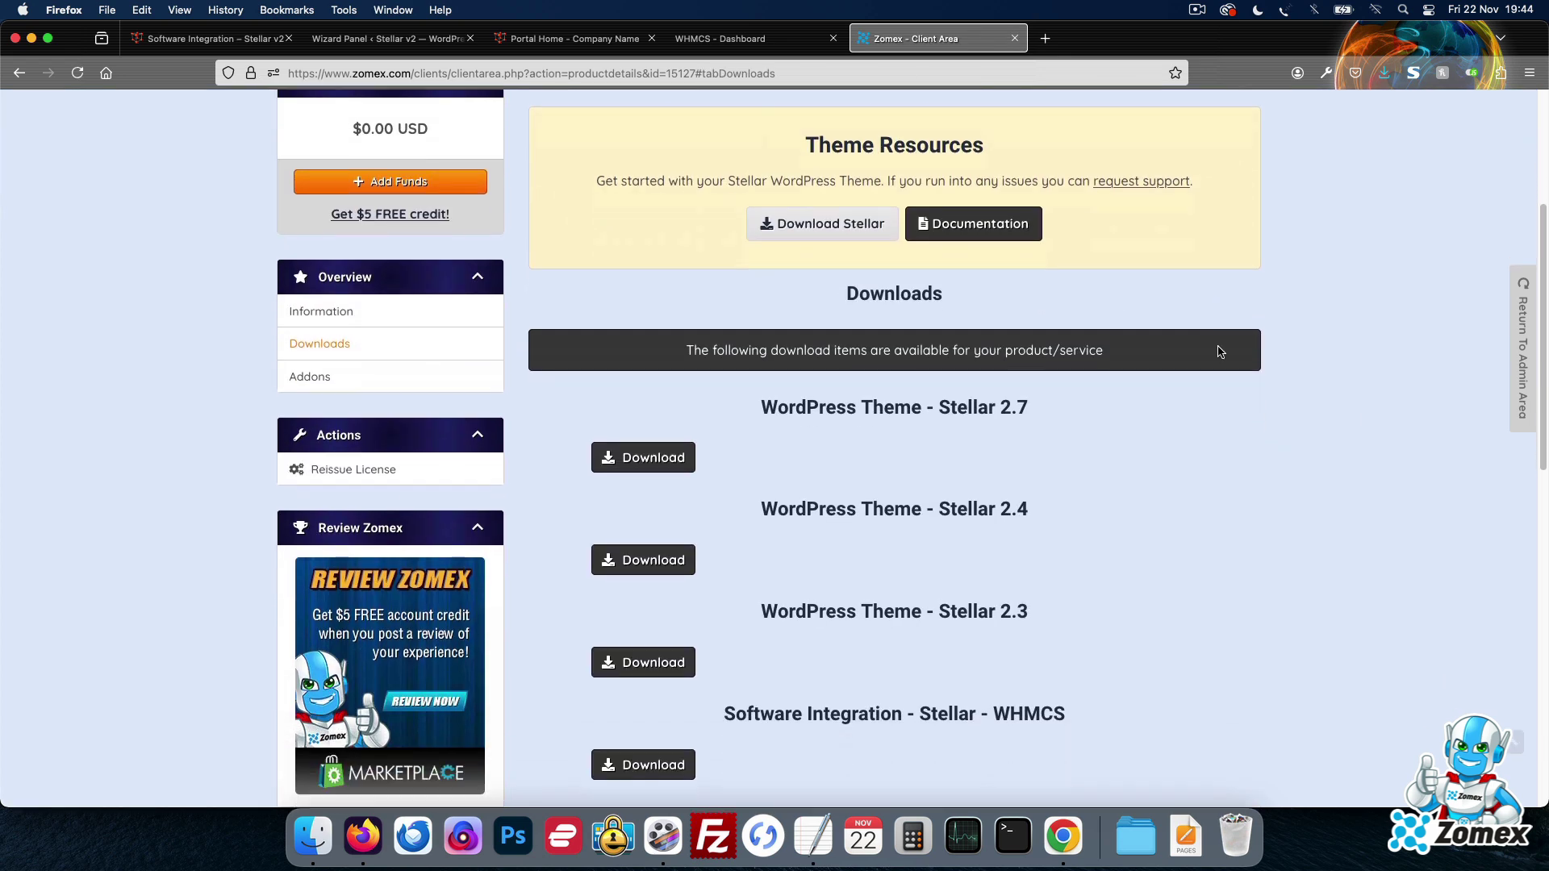
scroll(1220, 351, down, 2)
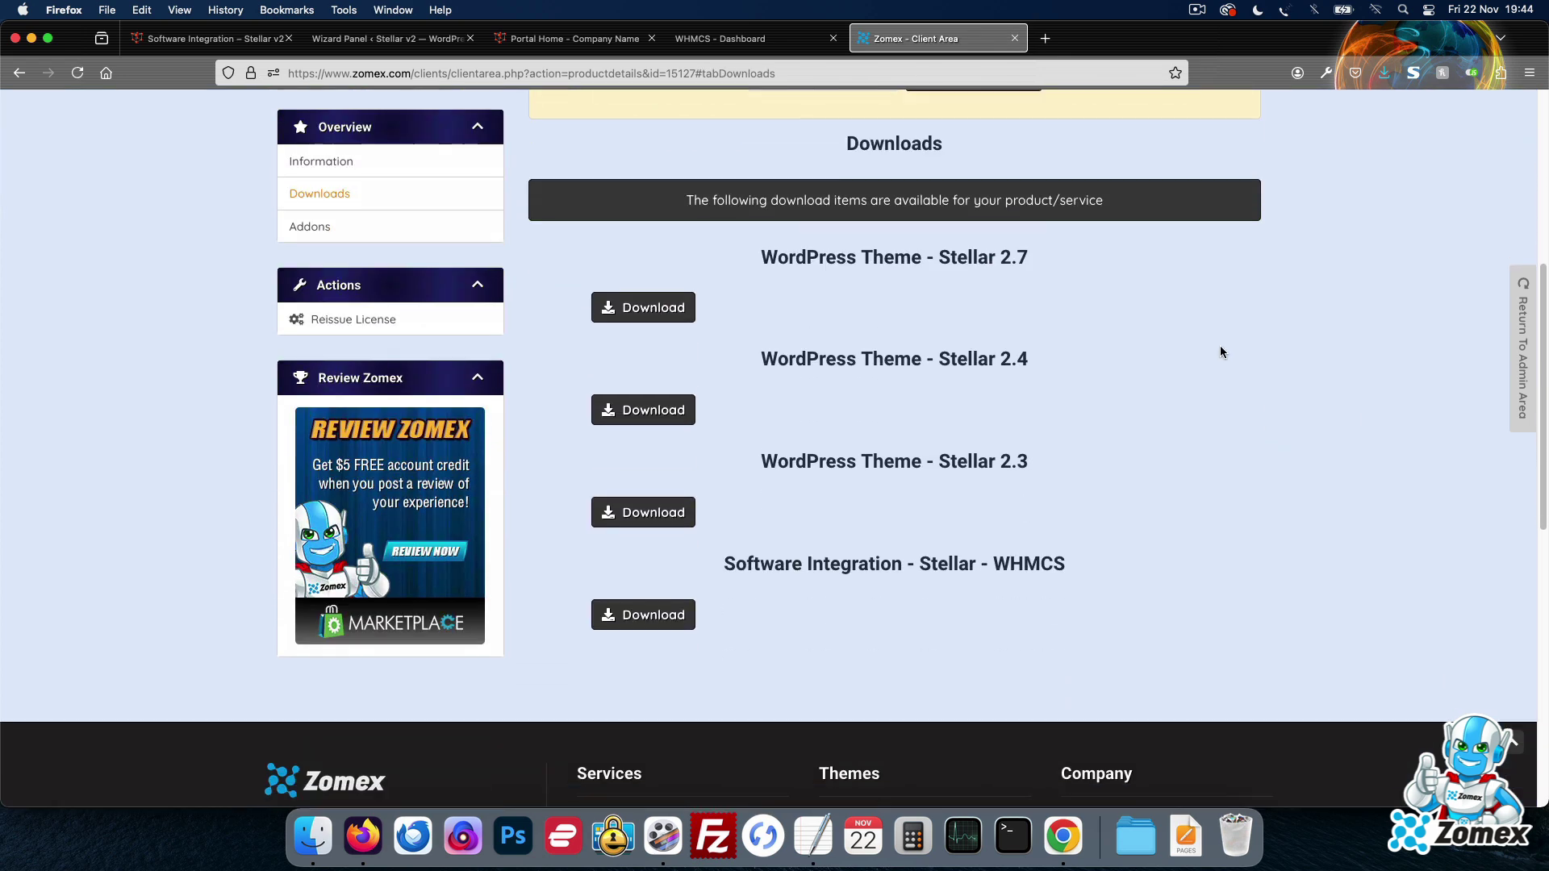
click(623, 619)
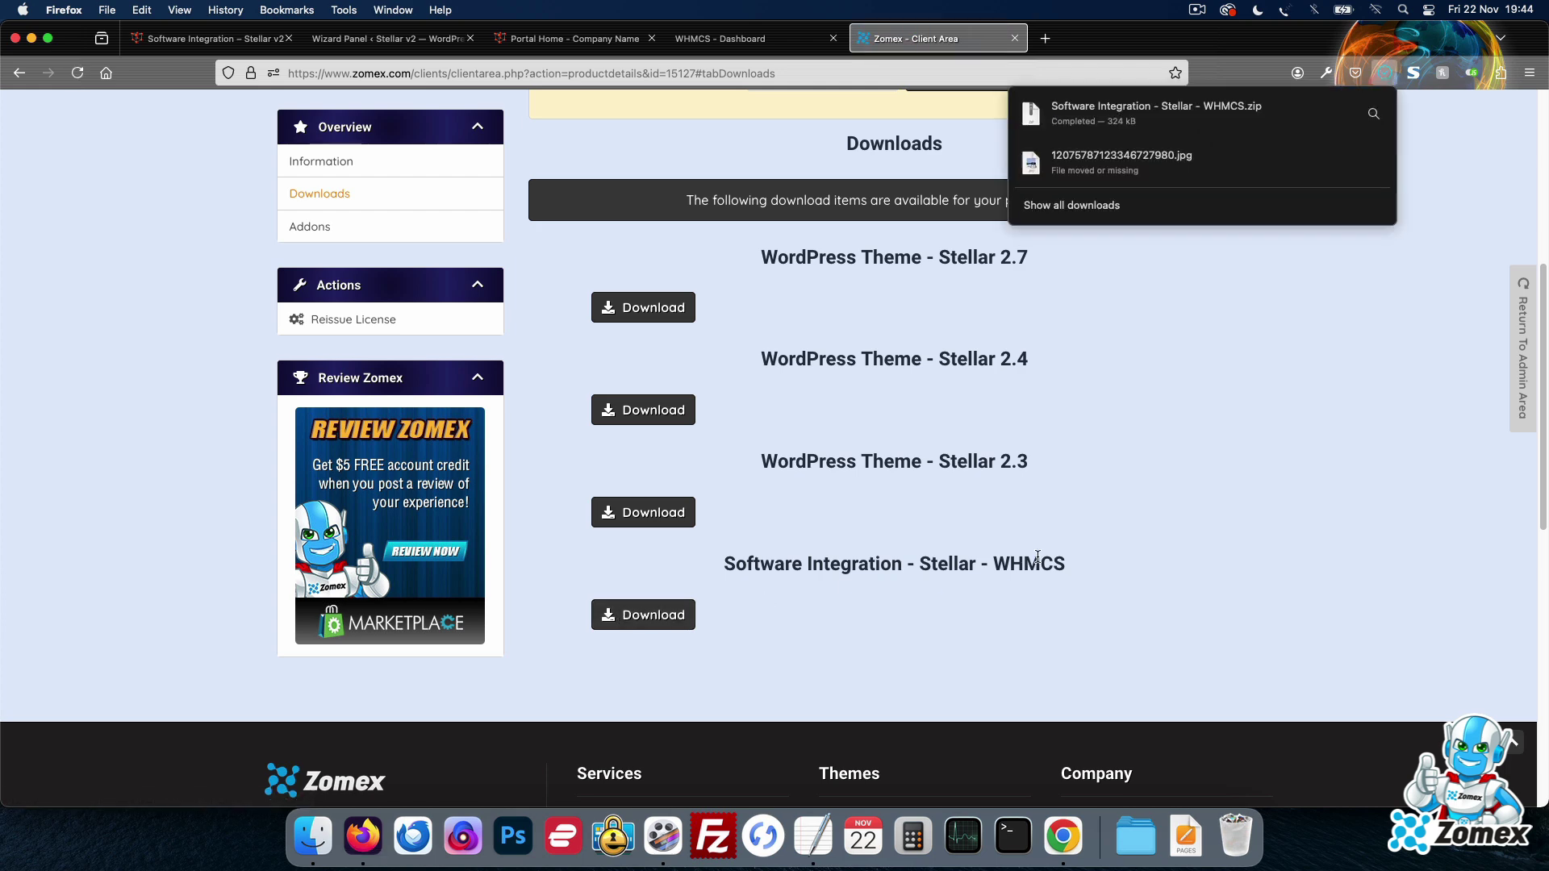
click(1234, 382)
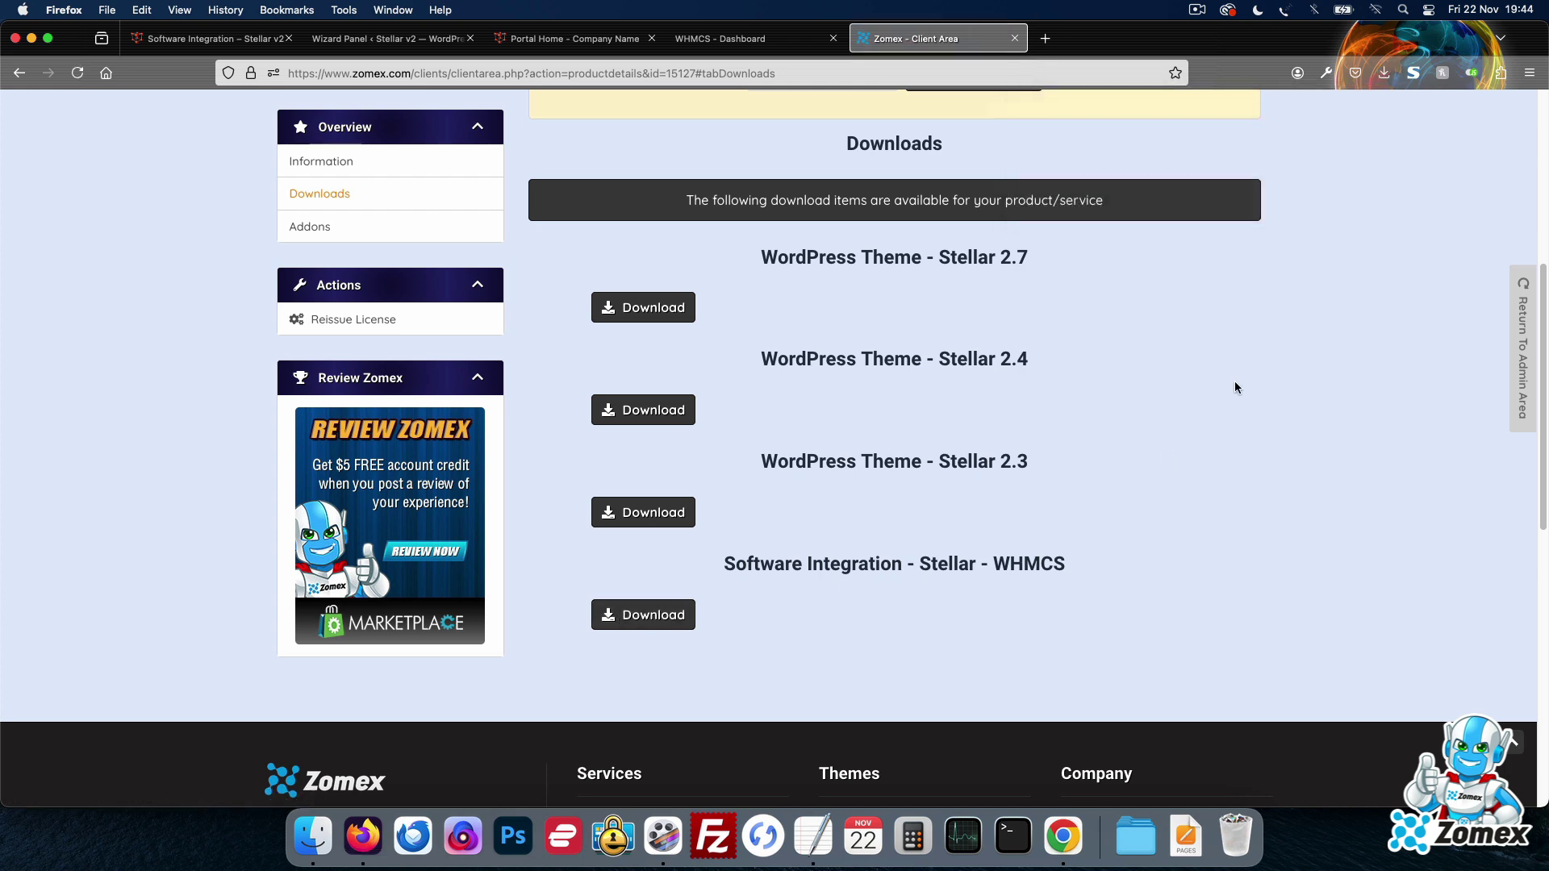
- Extract Software Integration - Stellar - WHMCS.zip on the desktop and open the templates folder inside upload/Latest Version
click(18, 37)
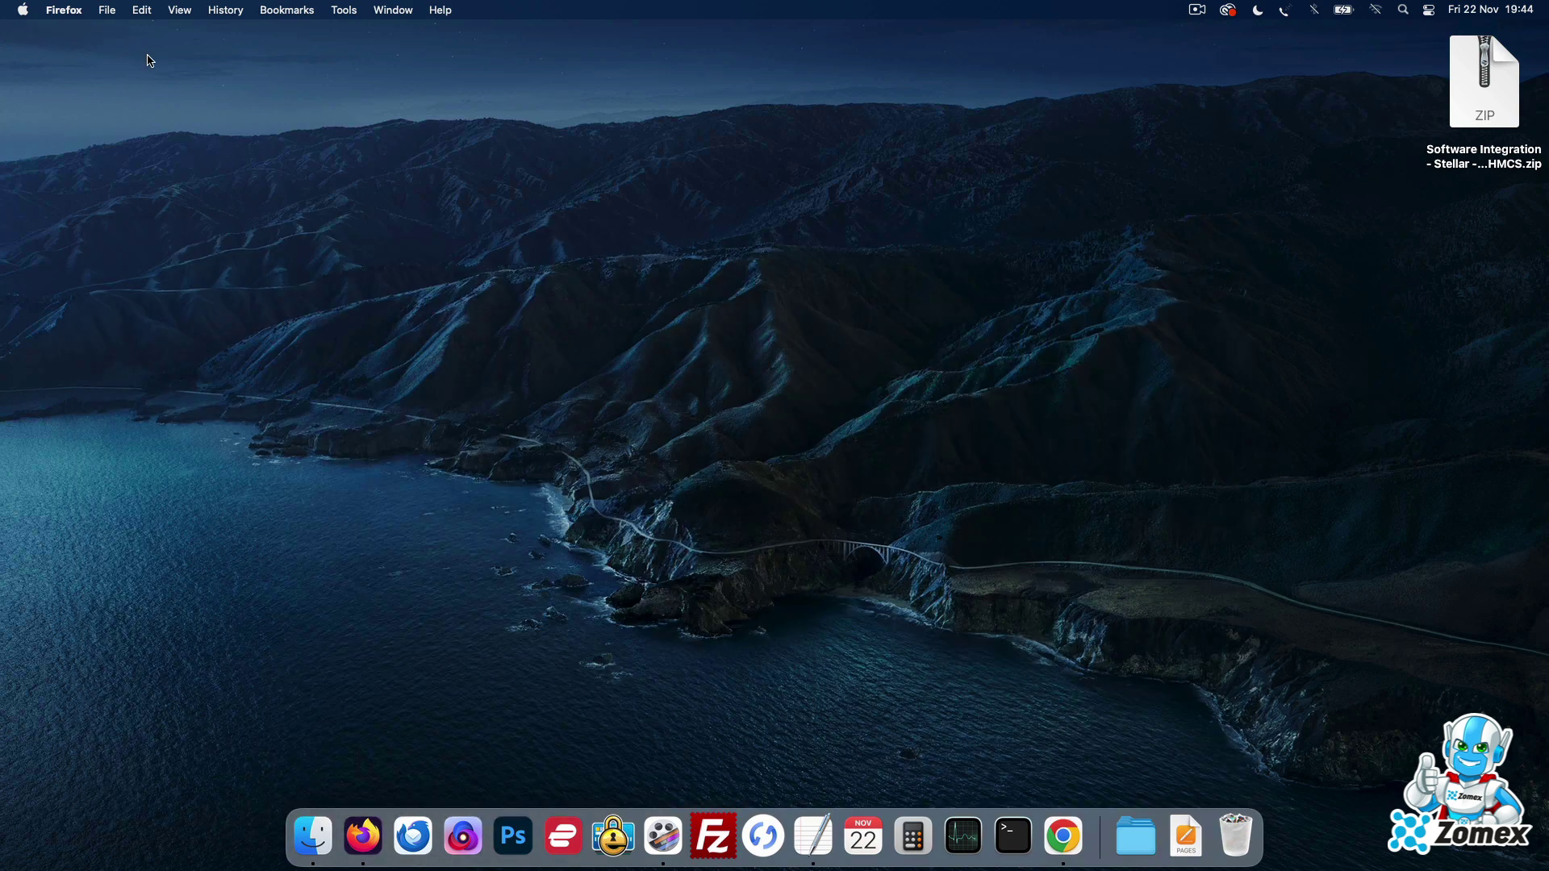
double_click(1483, 85)
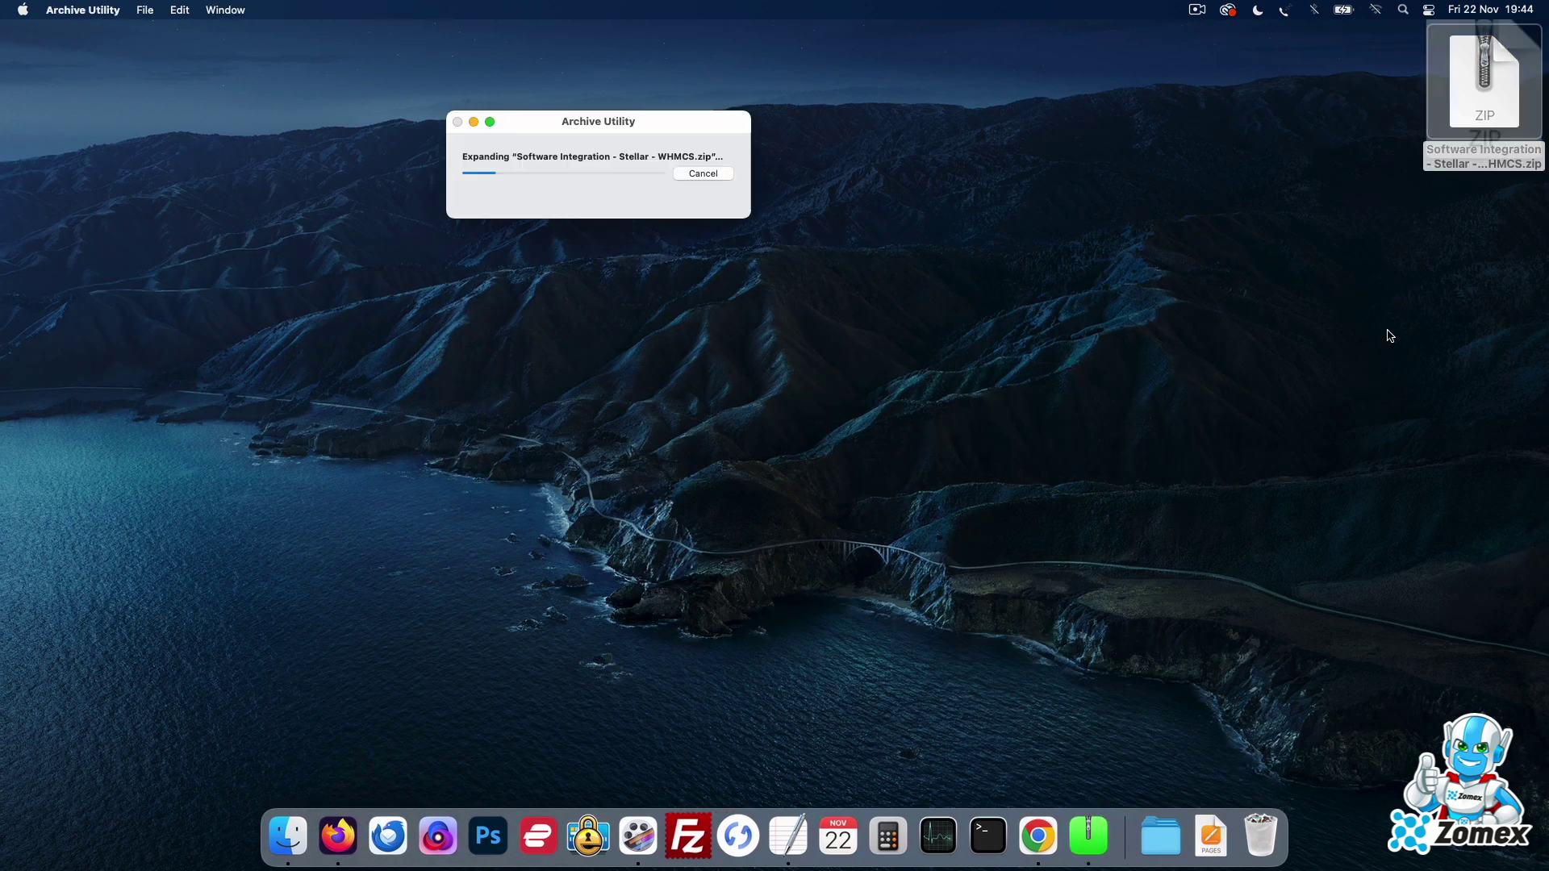
double_click(981, 191)
double_click(561, 197)
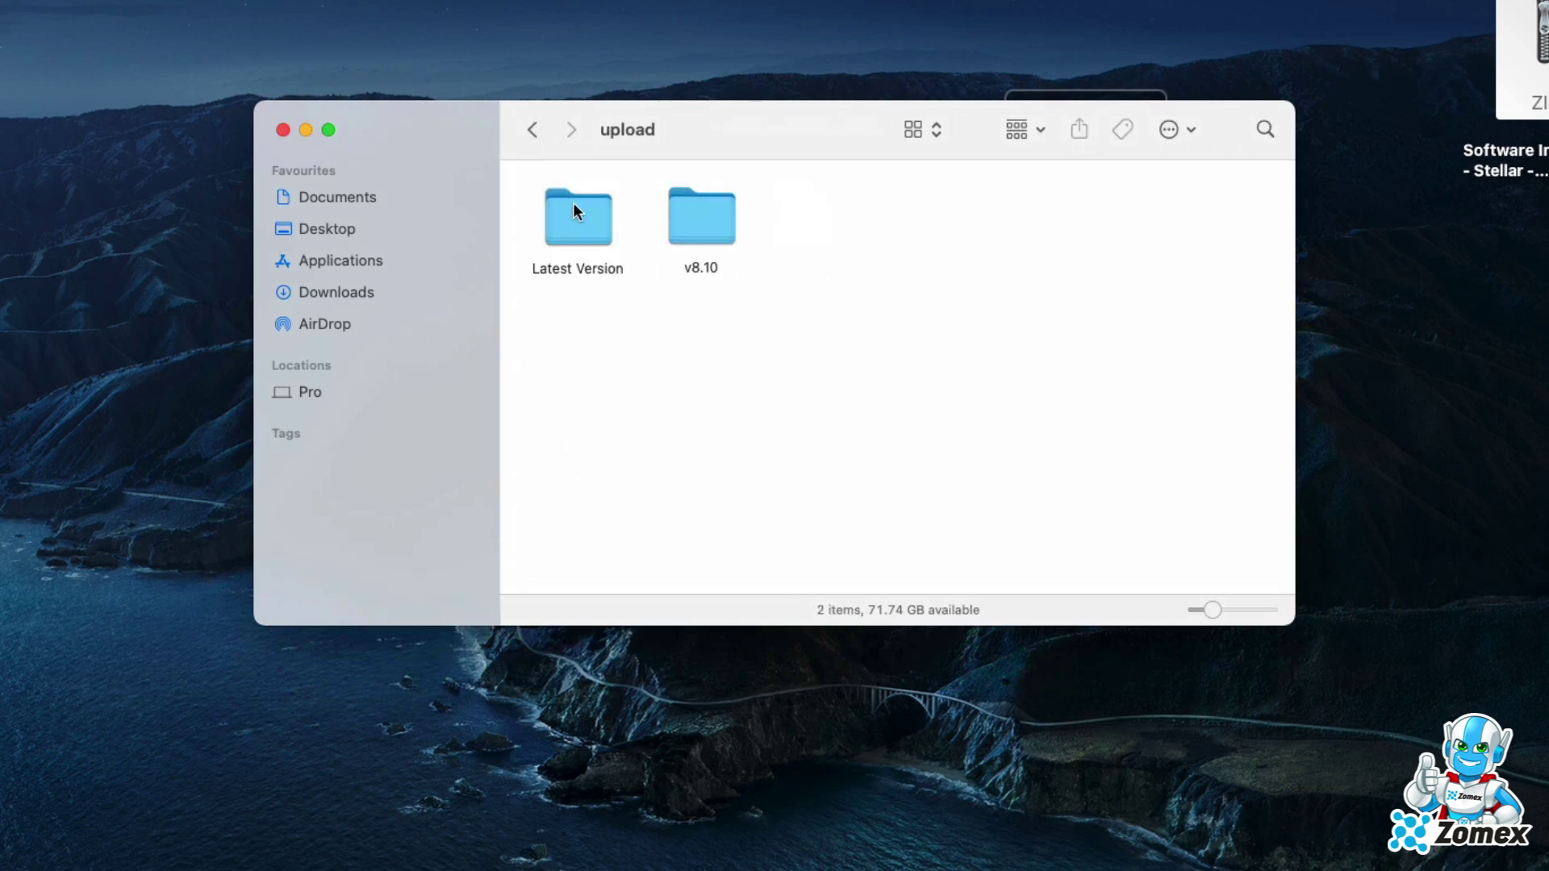
double_click(576, 211)
double_click(589, 229)
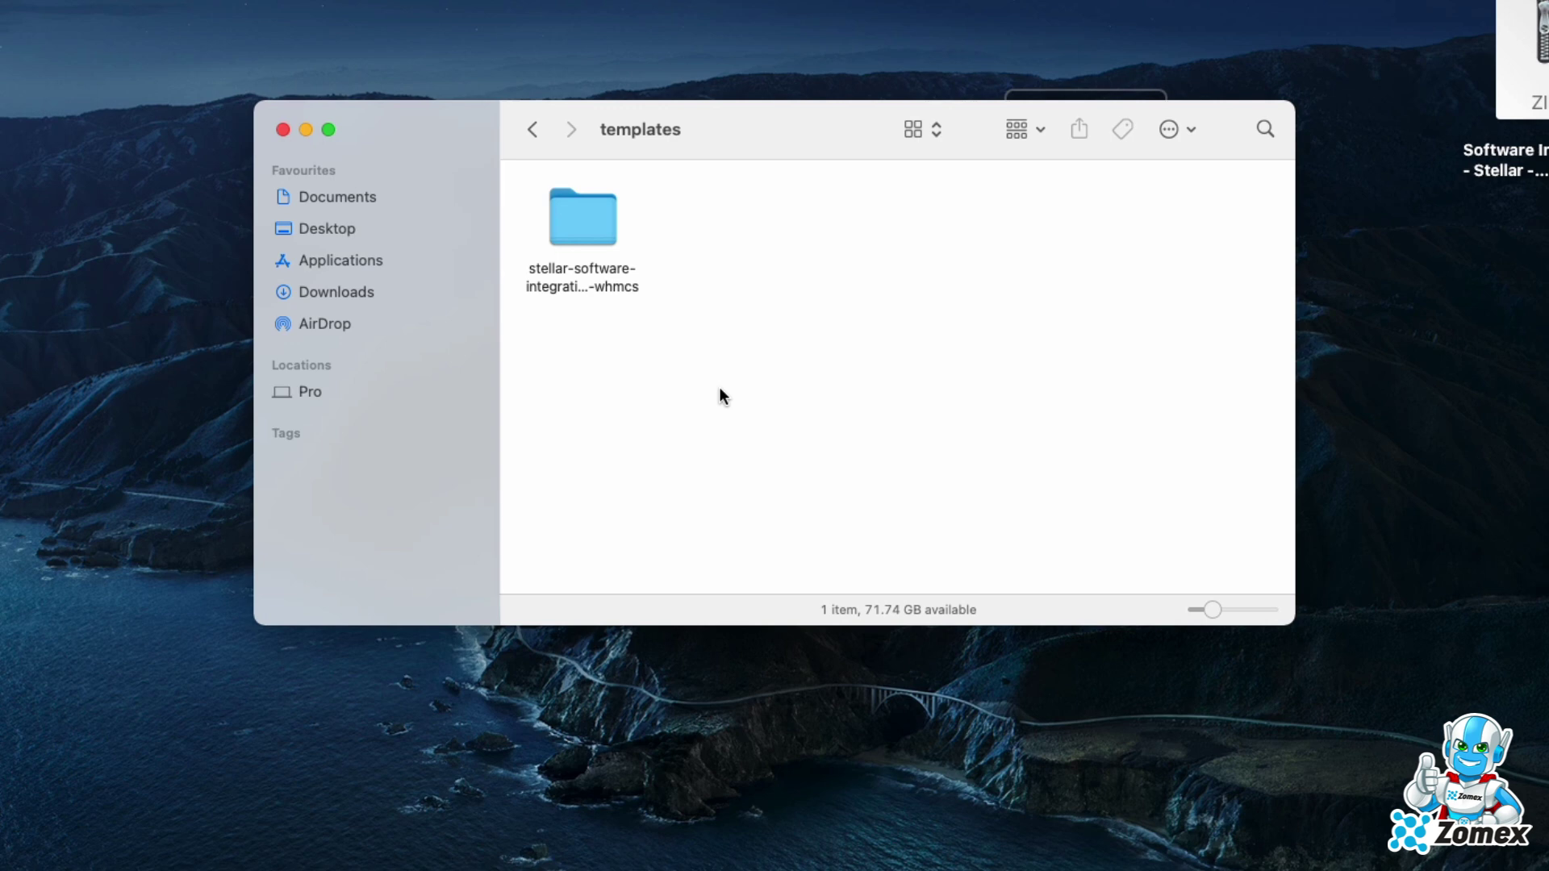
- Move the stellar-software-integration-whmcs folder to the desktop, close the templates window, and open the moved folder's integration subfolder
click(599, 212)
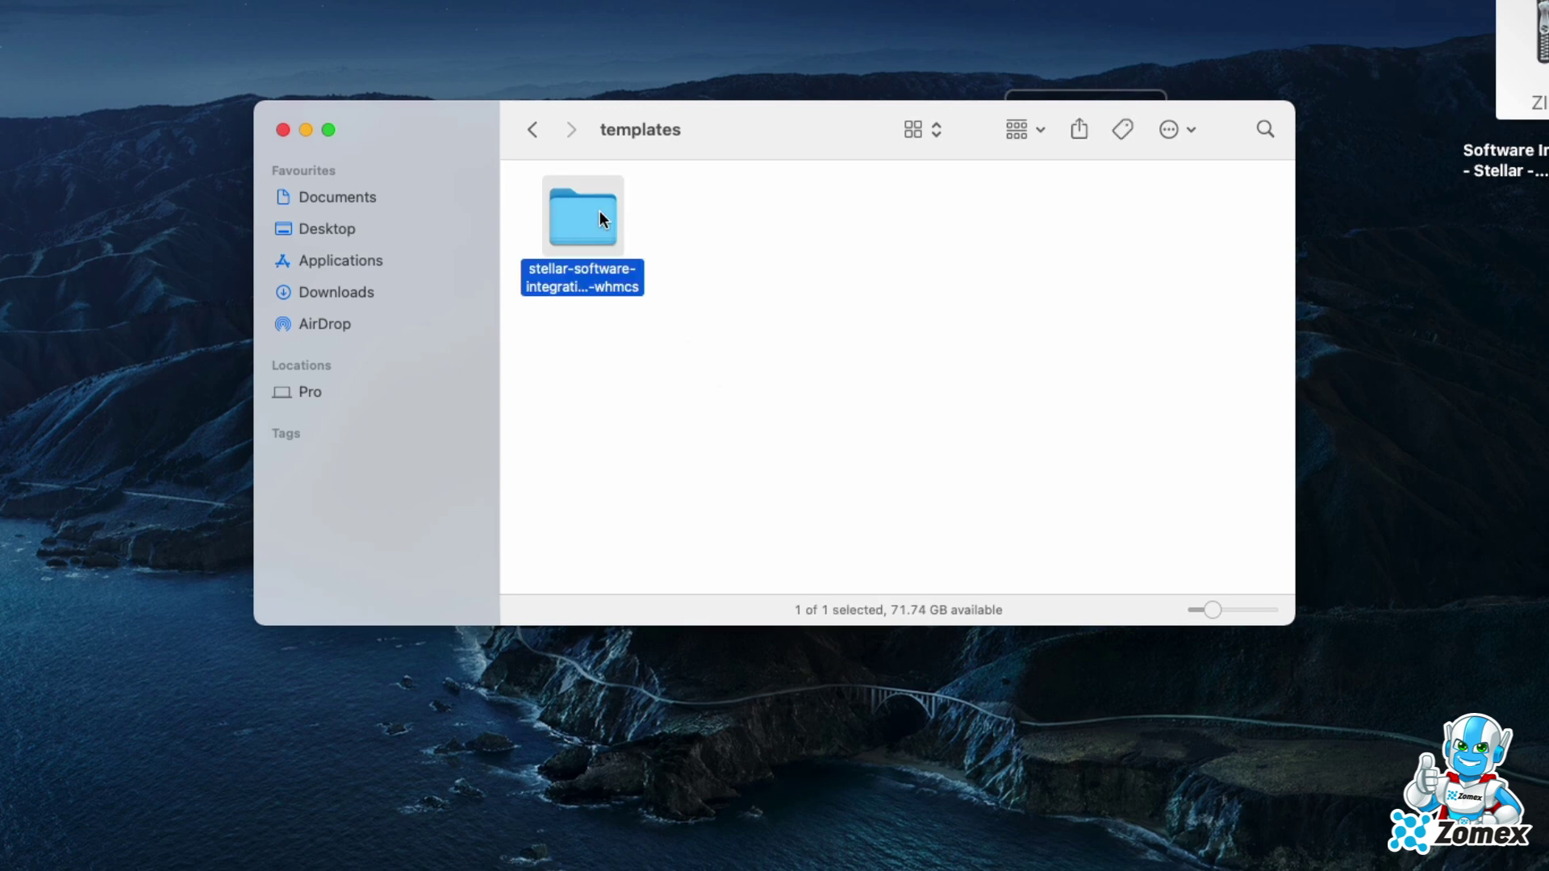
drag(593, 211, 985, 718)
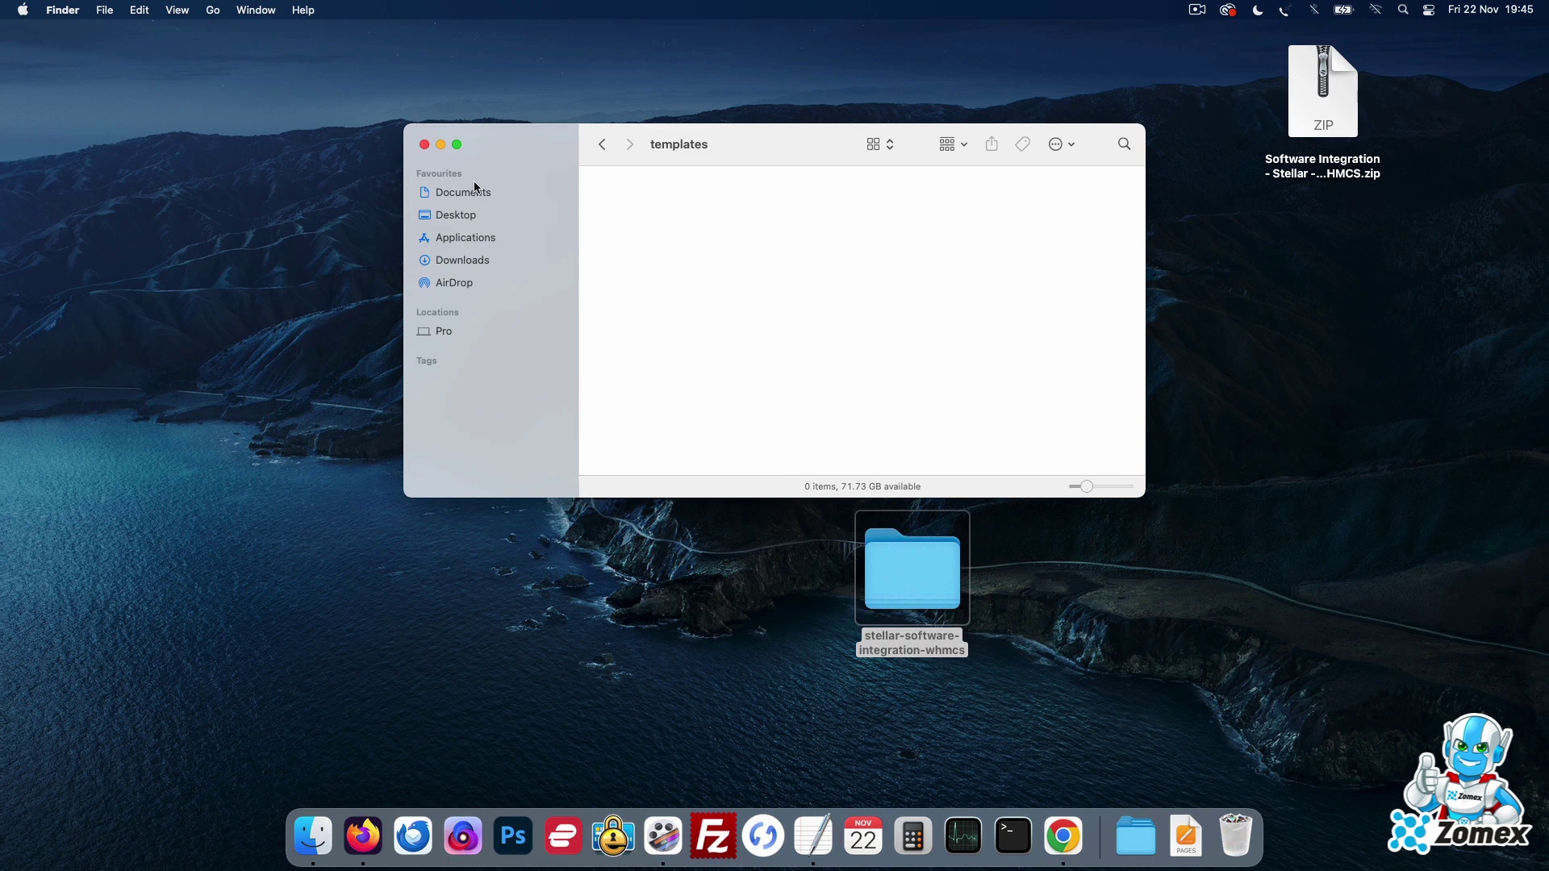
click(423, 144)
double_click(916, 586)
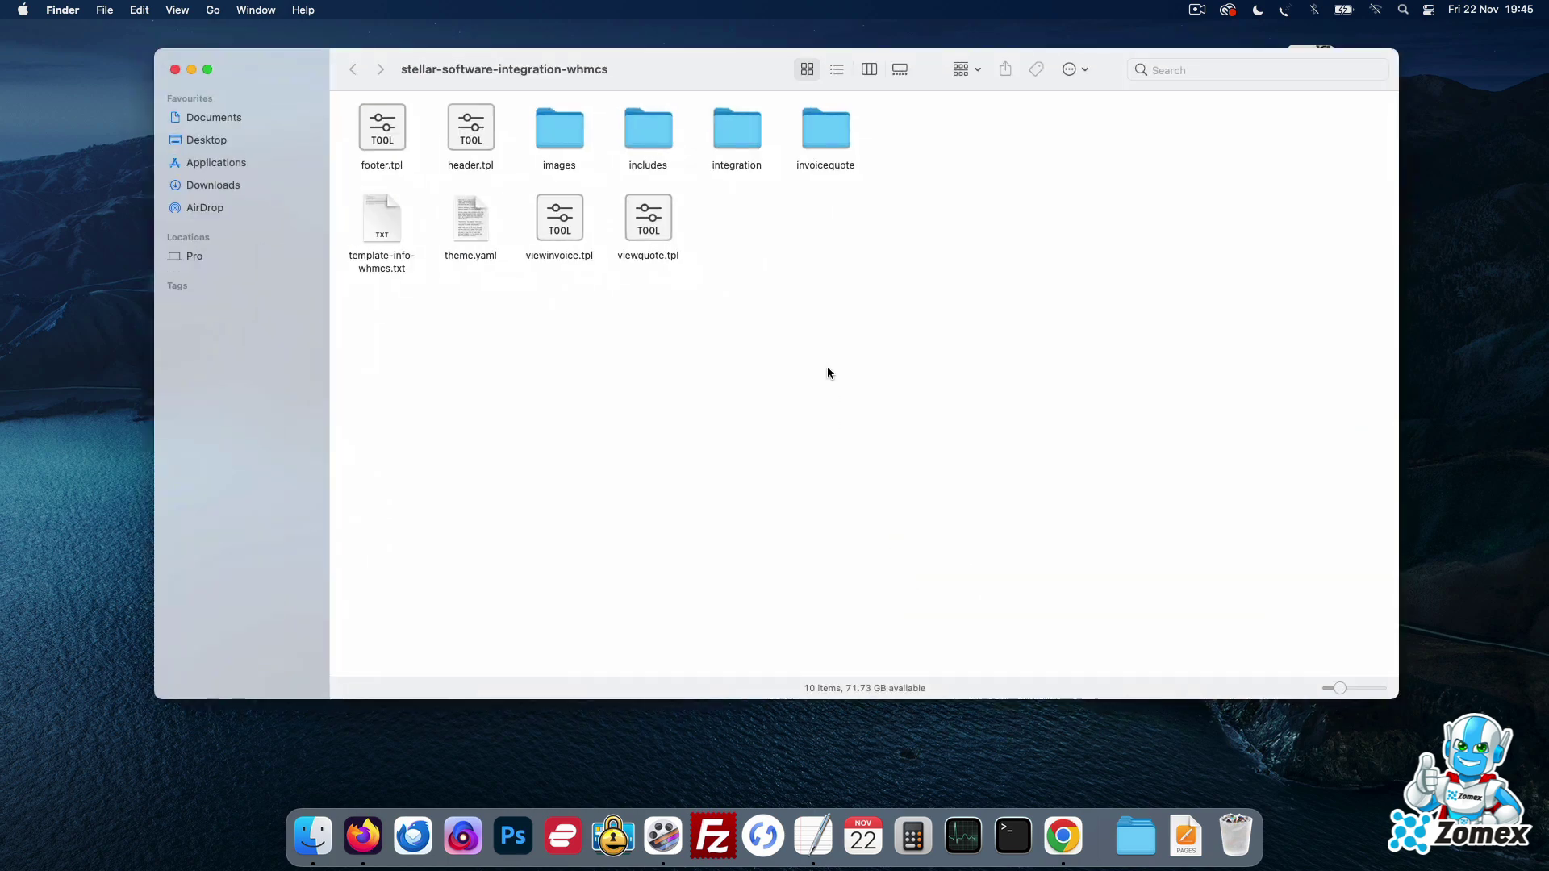
double_click(714, 132)
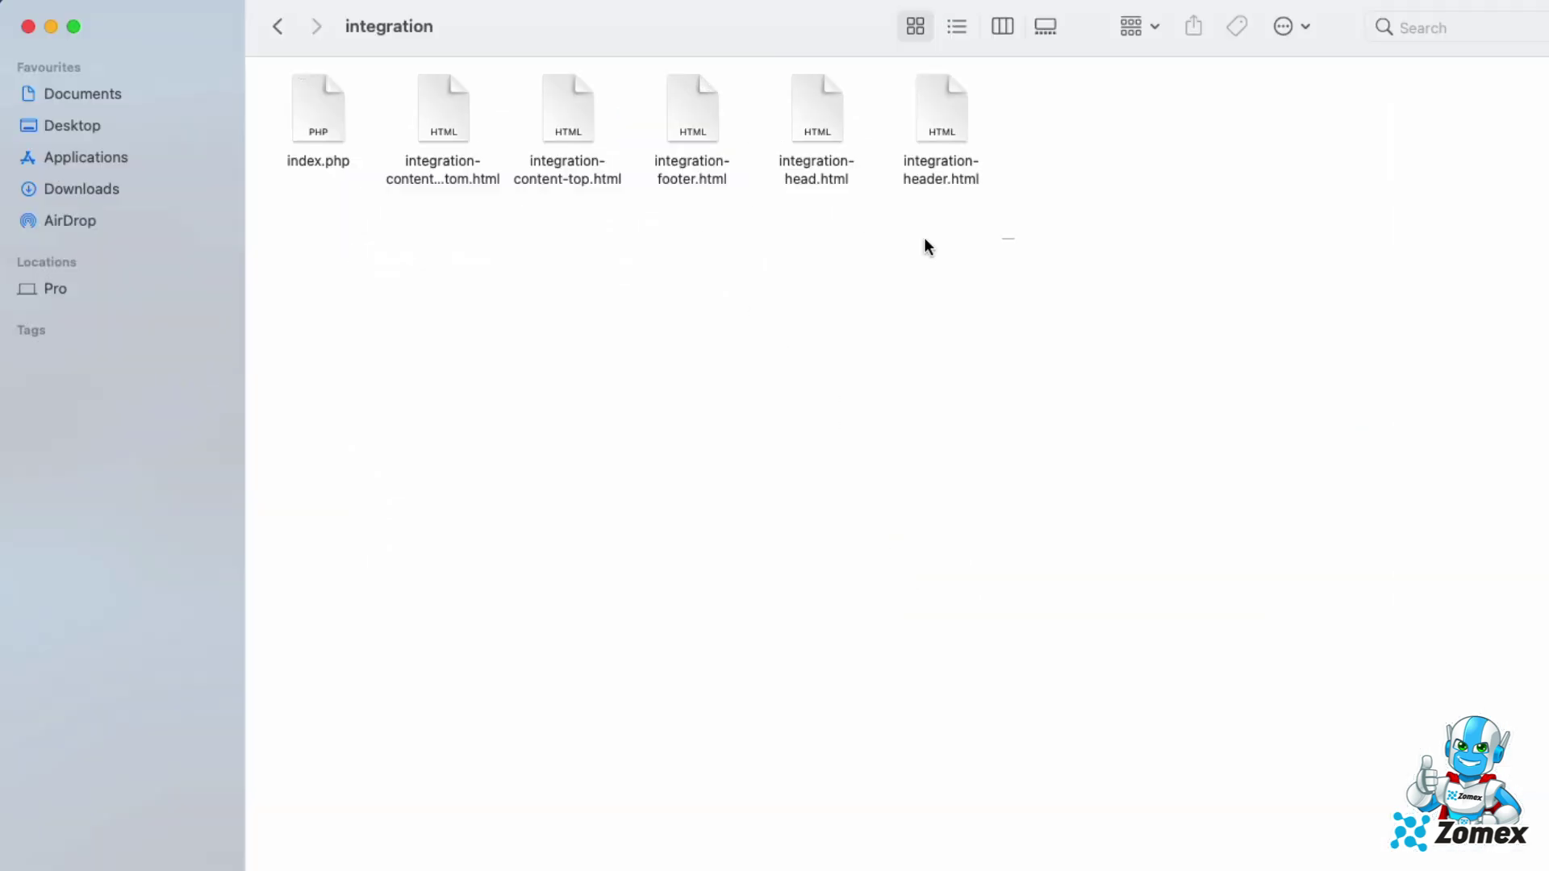
- Open the five integration HTML files, leaving out index.php, together in the Nova code editor
drag(876, 220, 429, 112)
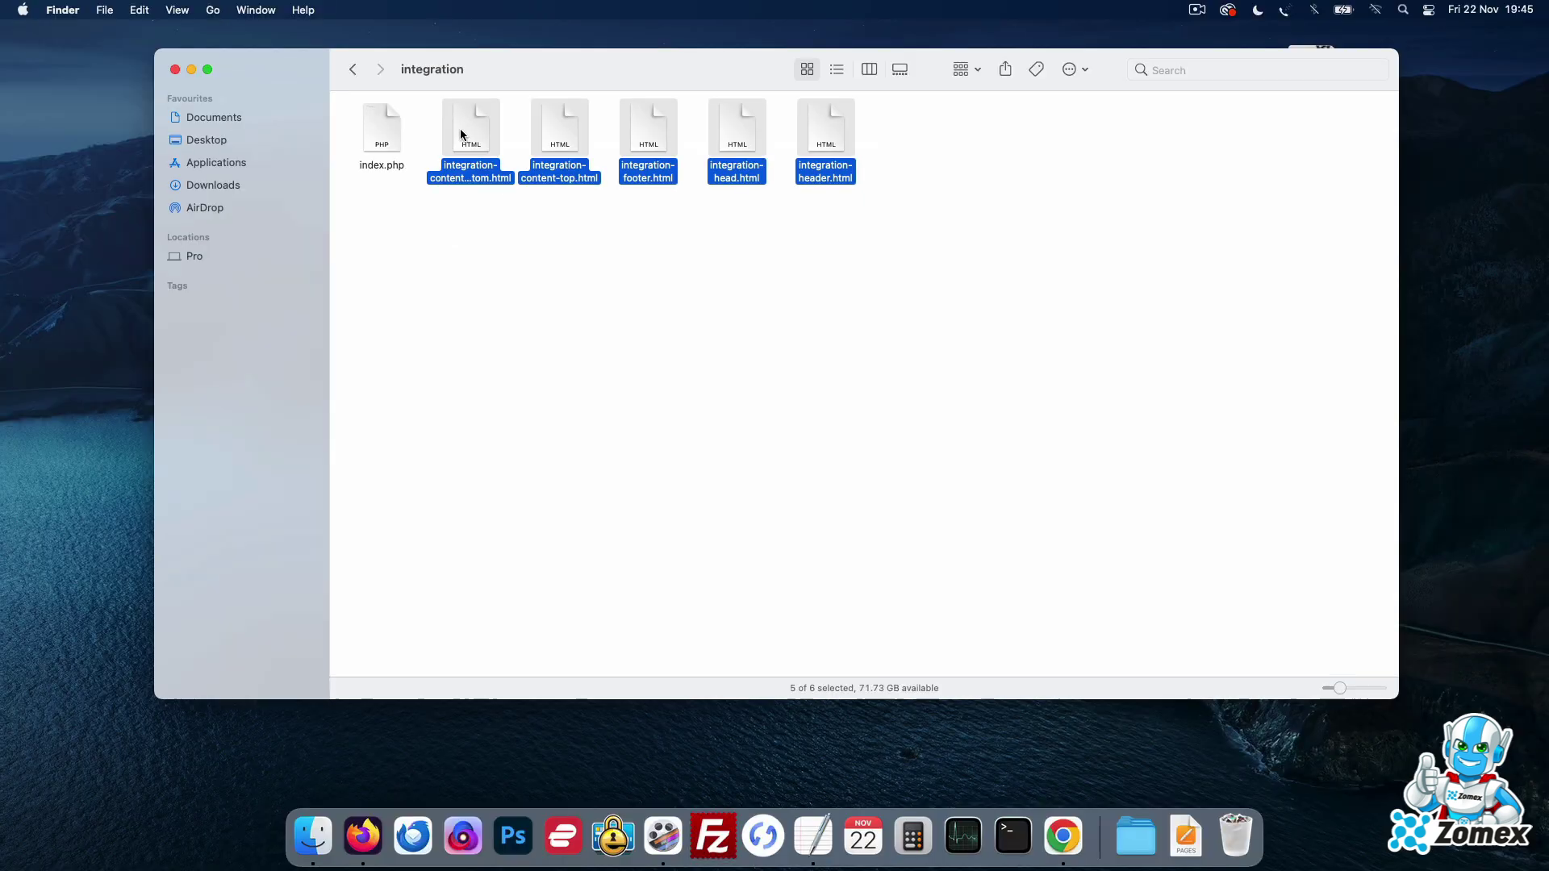
right_click(428, 110)
mouse_move(531, 166)
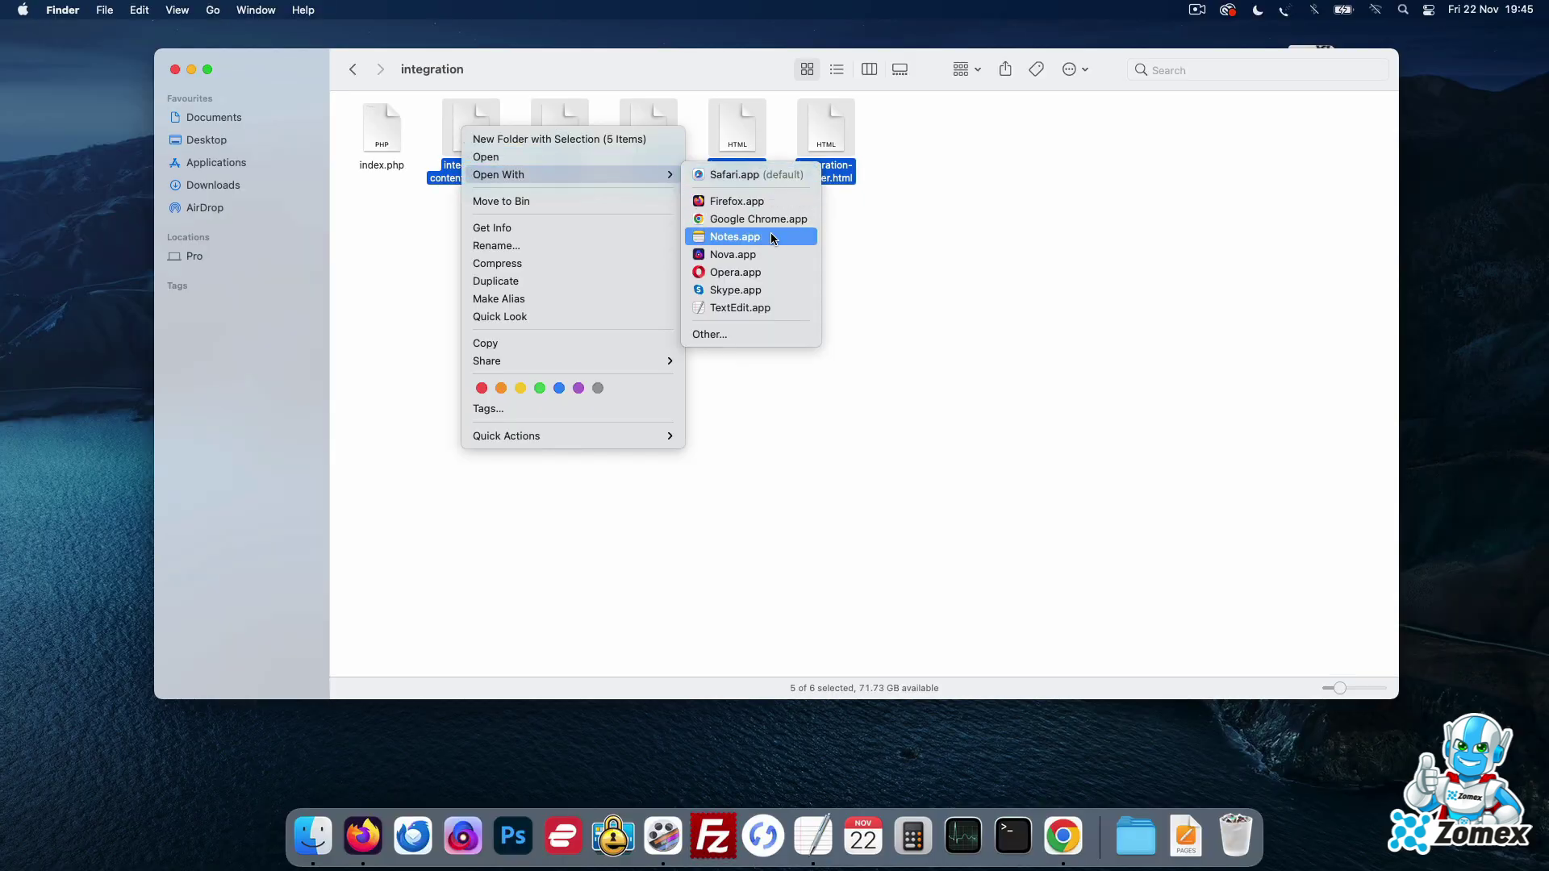
click(751, 254)
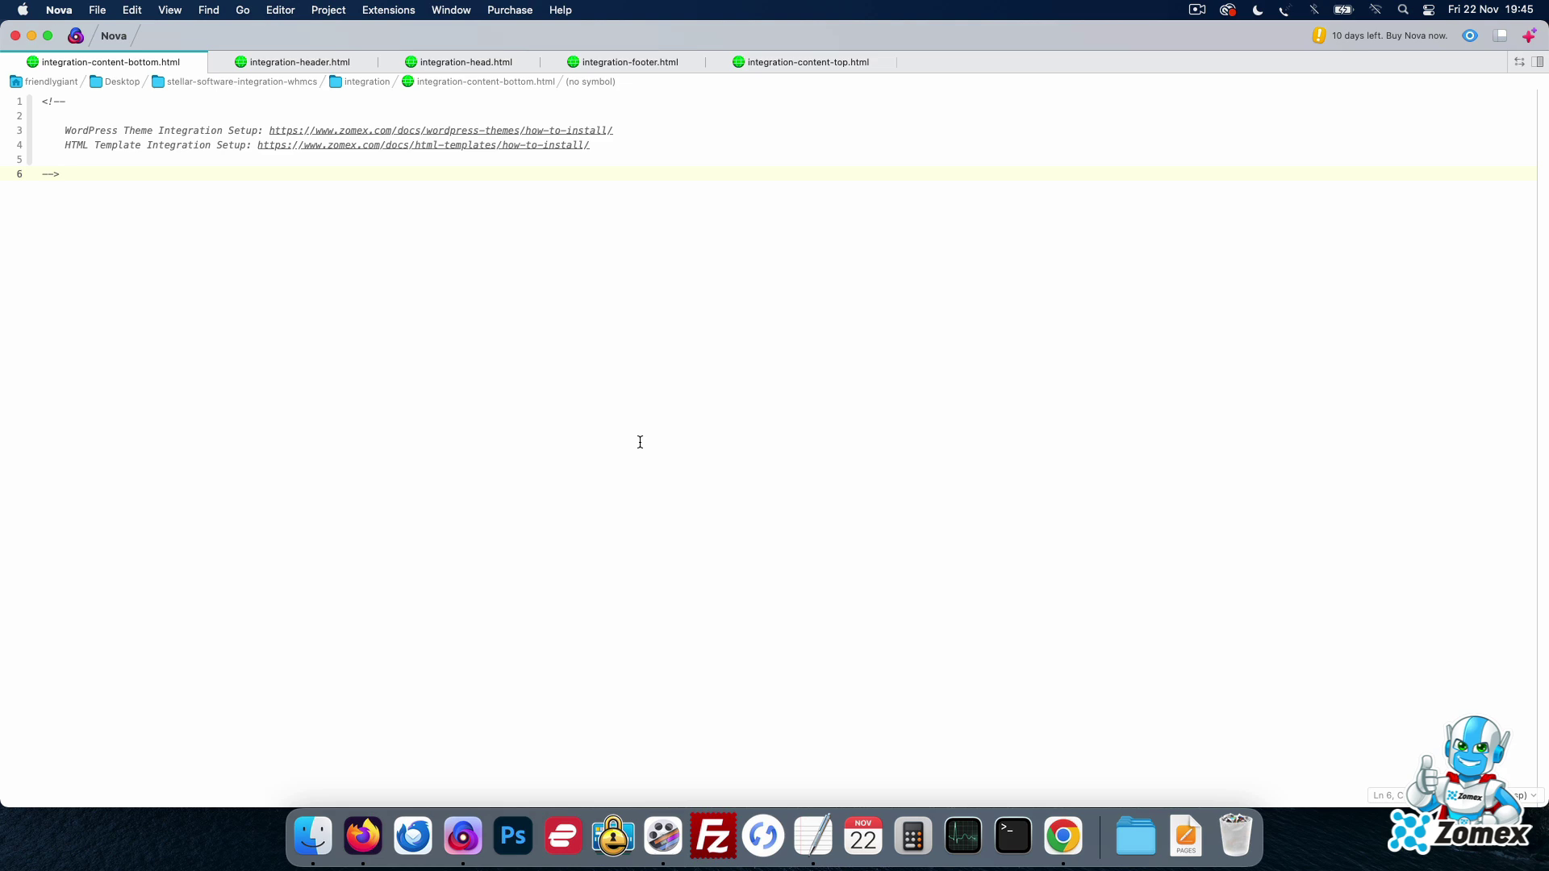
- Copy the Head code from the WHMCS Integration Code in Firefox and replace the contents of integration-head.html in Nova with it
click(363, 837)
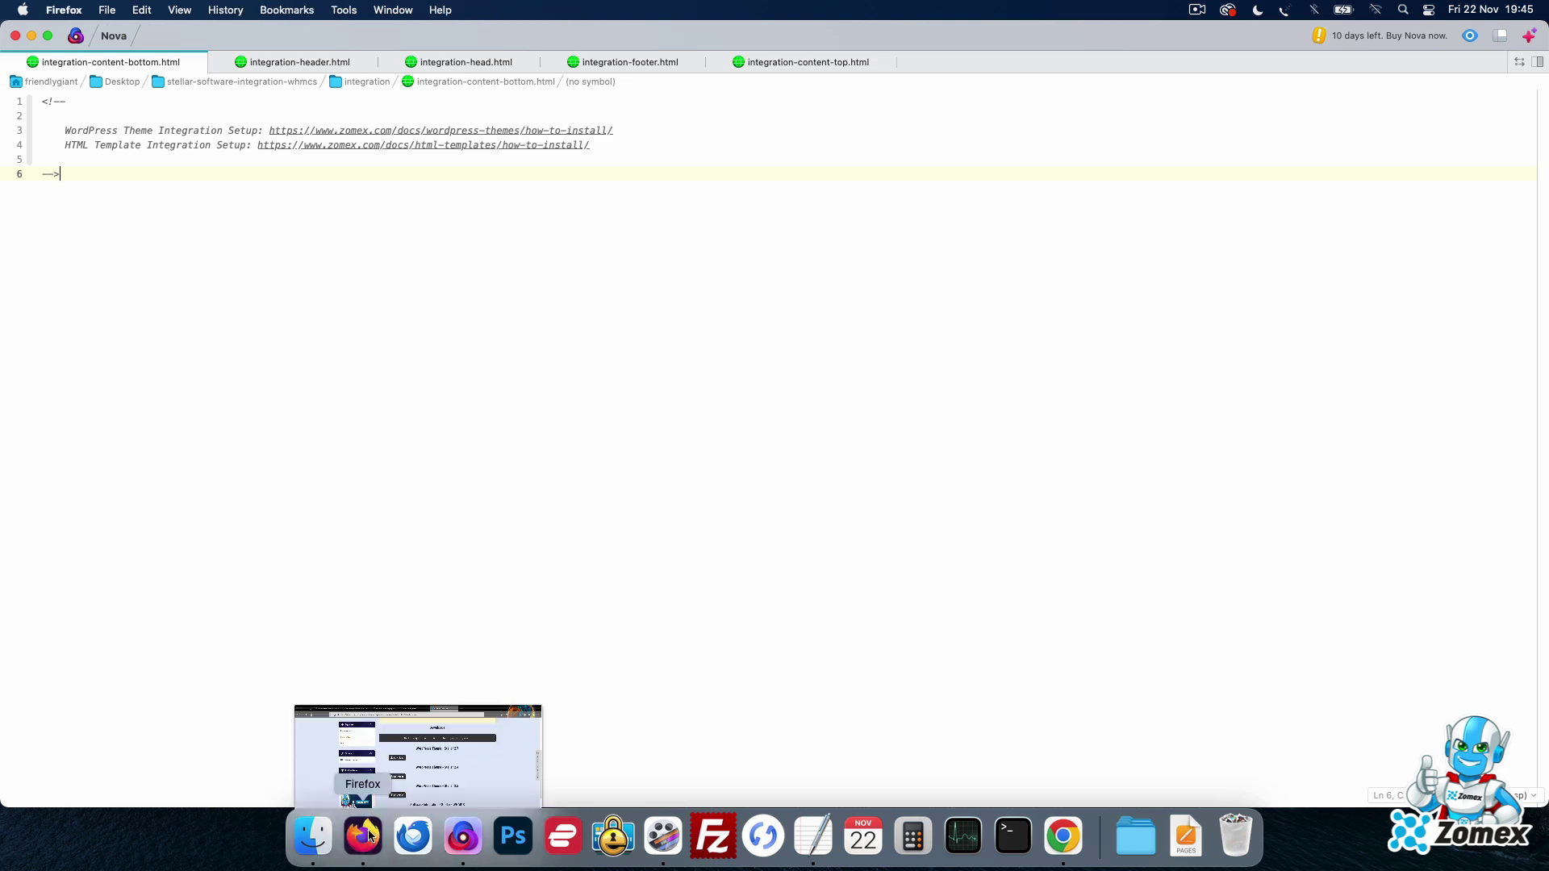
click(375, 38)
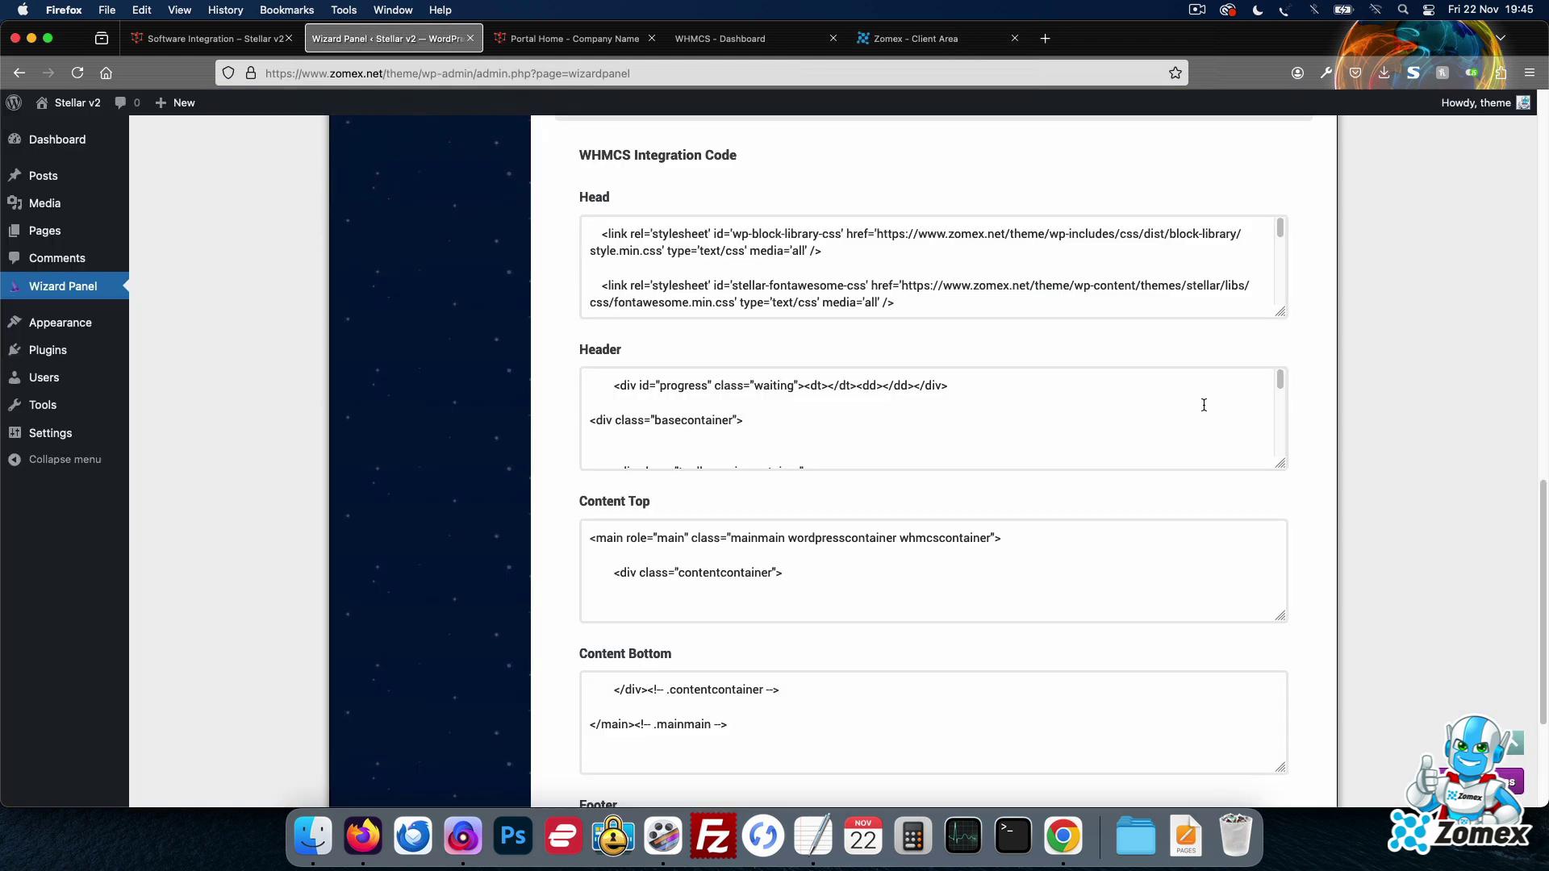
click(956, 273)
key(super+a)
key(super+c)
click(462, 838)
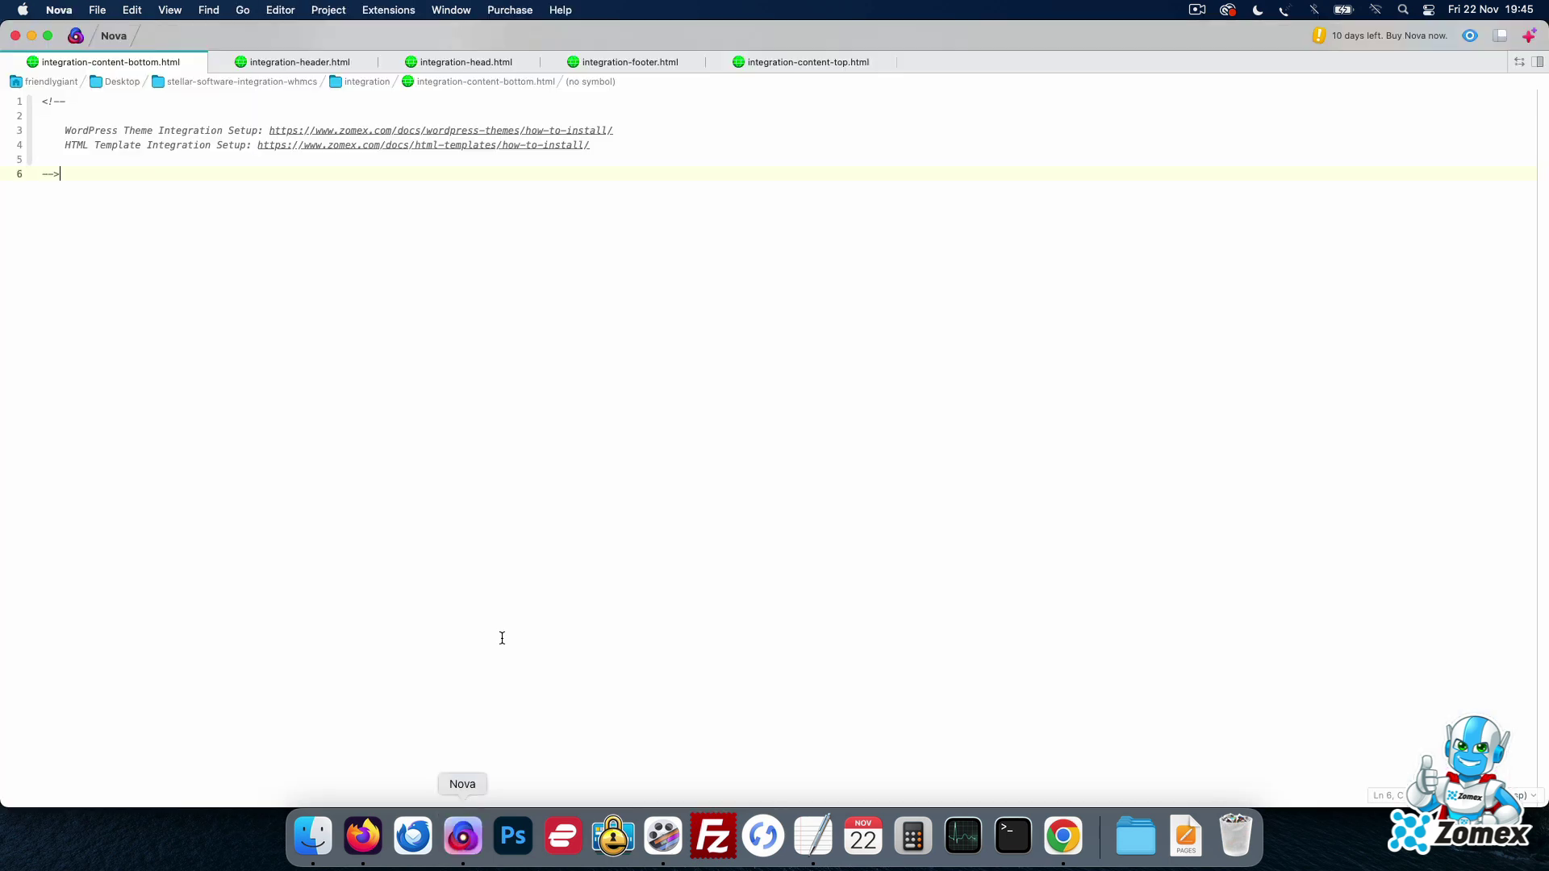
click(480, 71)
key(super+a)
key(super+v)
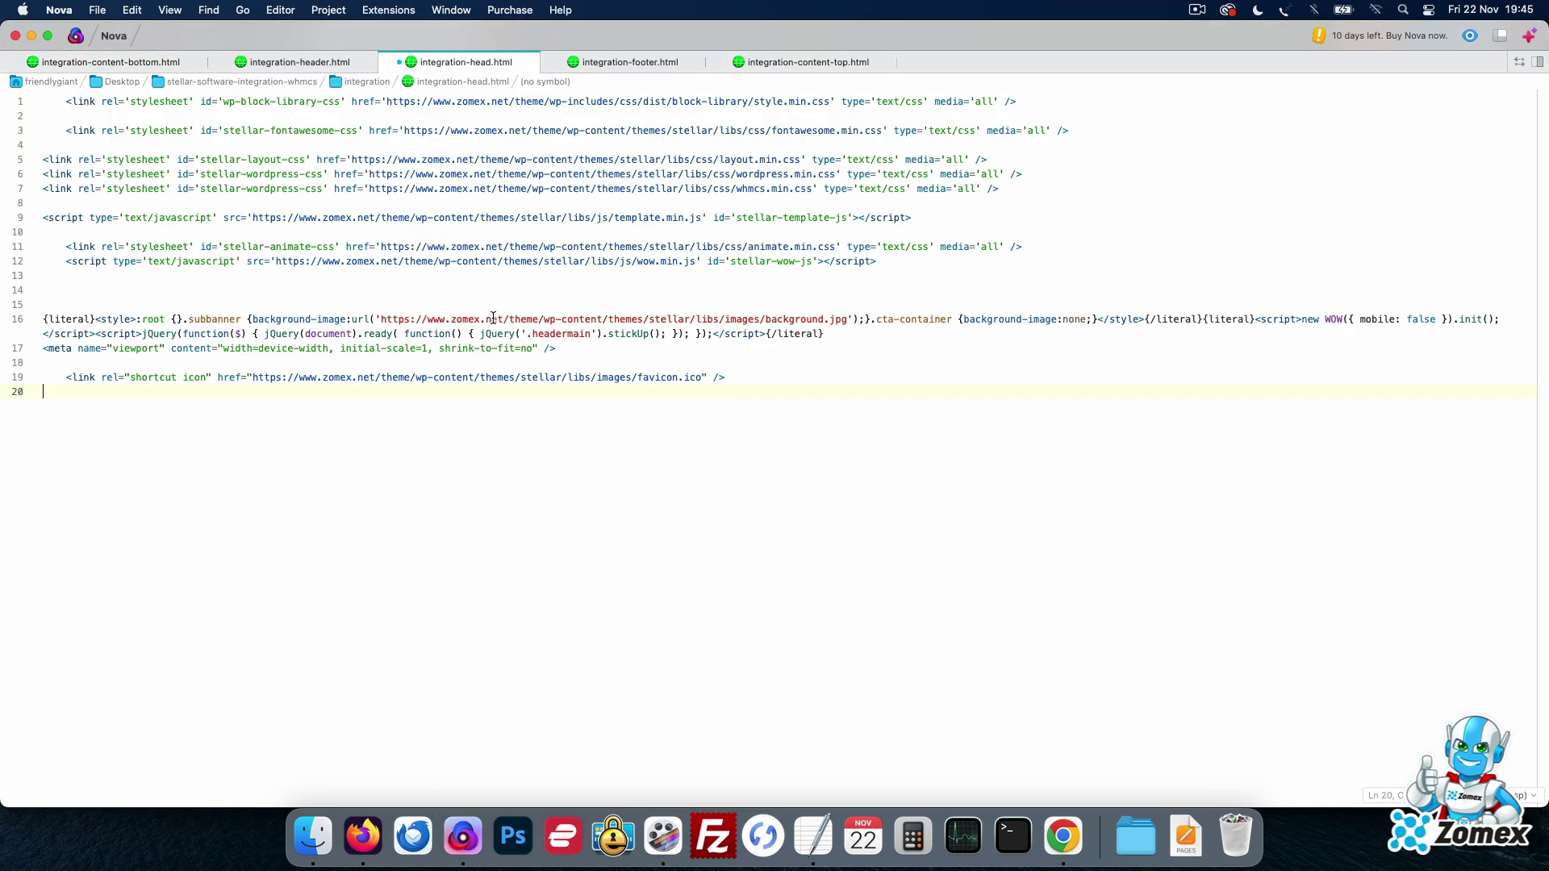
- Copy the Header integration code from the Wizard Panel in Firefox and replace everything in integration-header.html in Nova with it
click(363, 838)
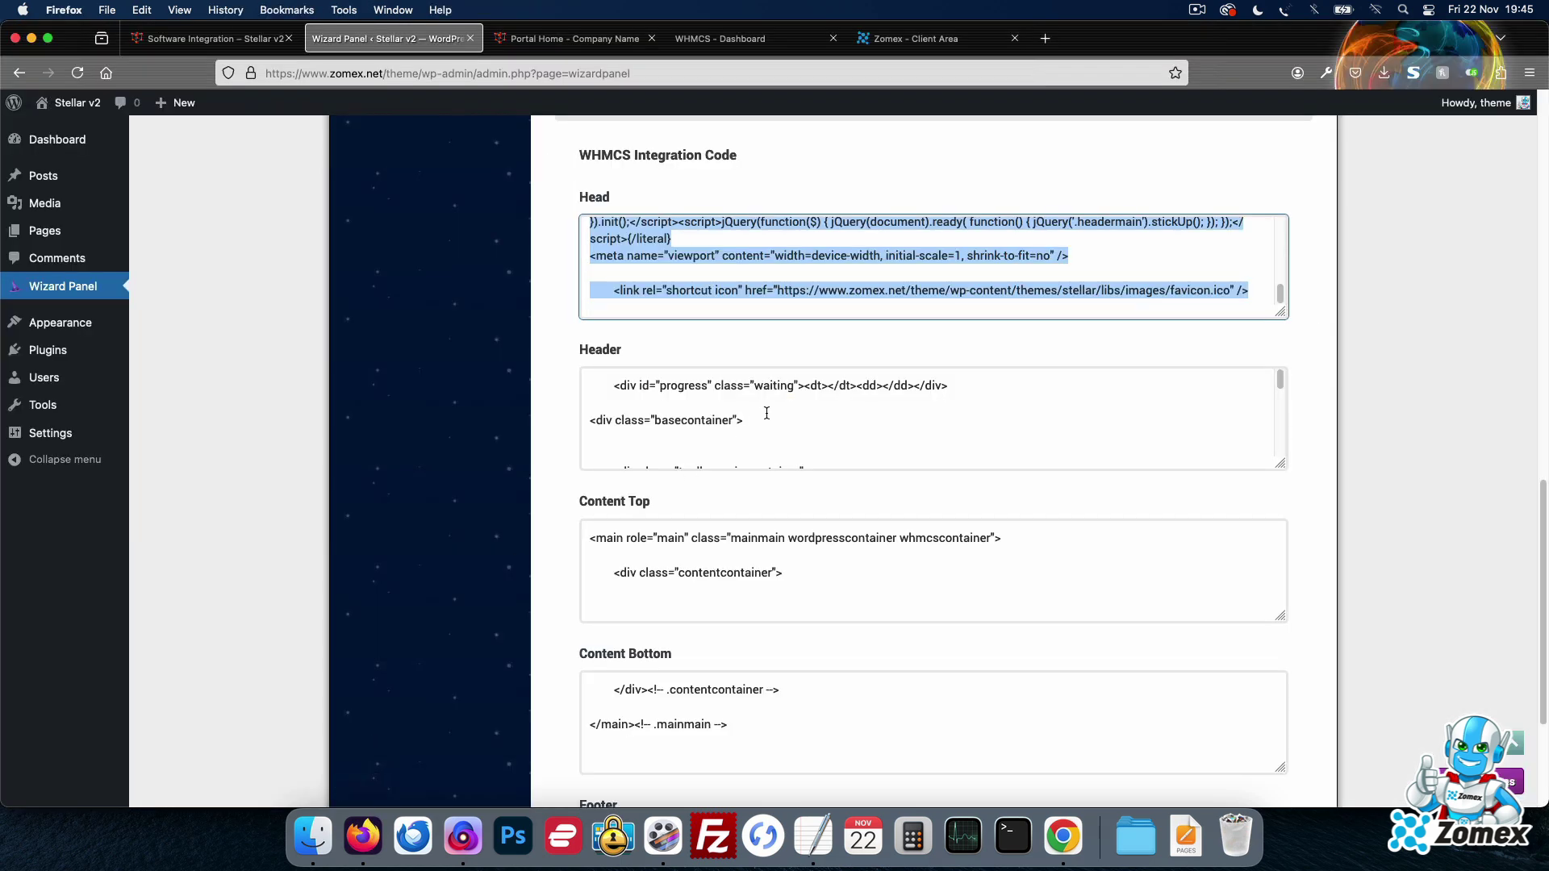
key(Tab)
key(super+c)
click(462, 837)
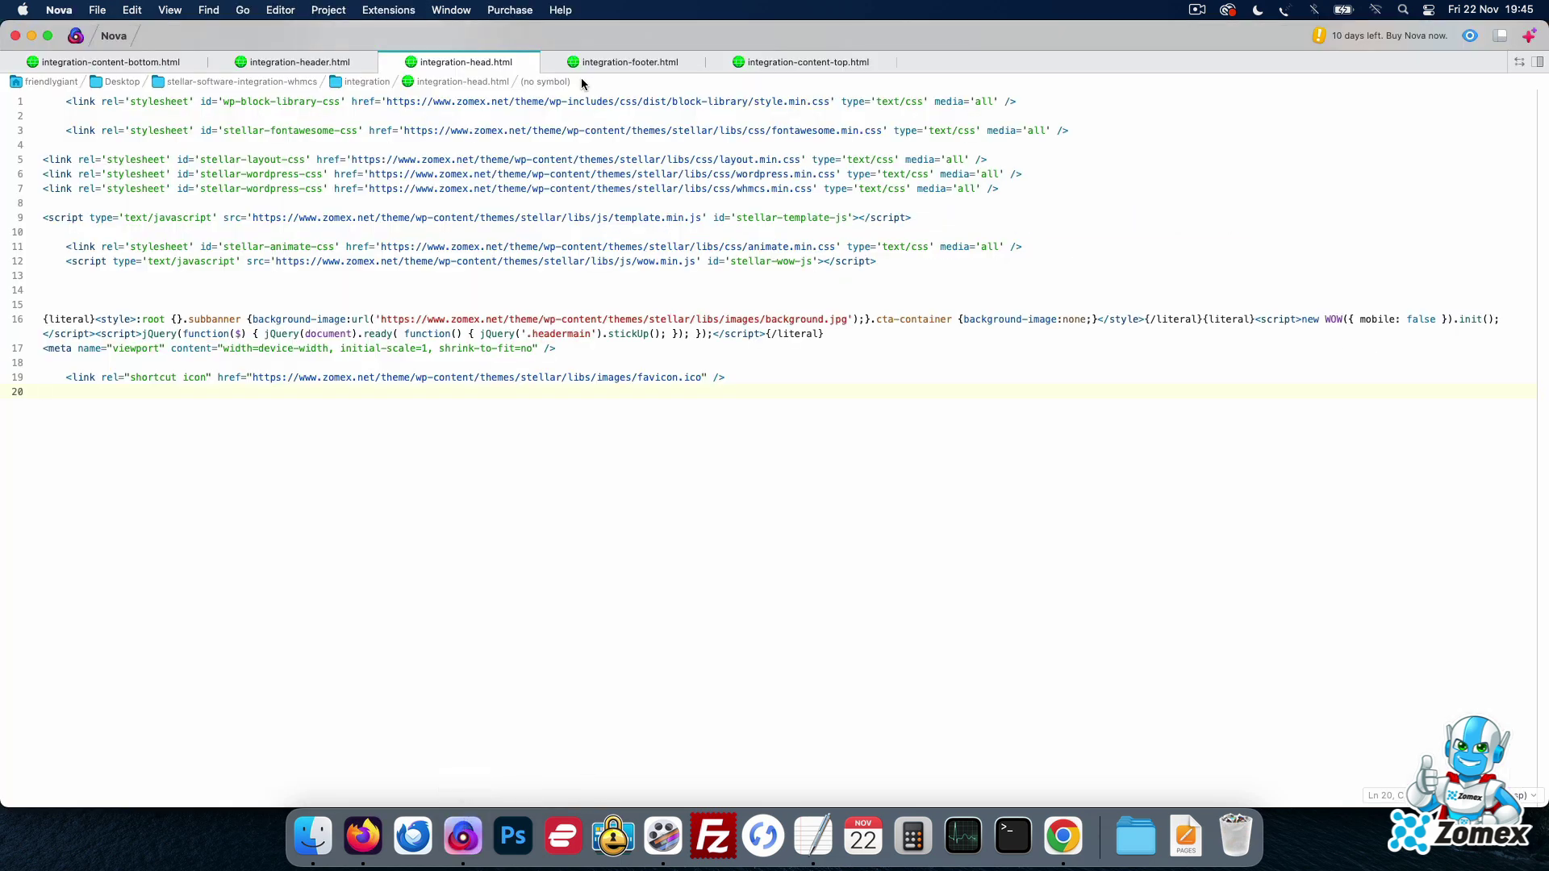
click(308, 66)
key(super+a)
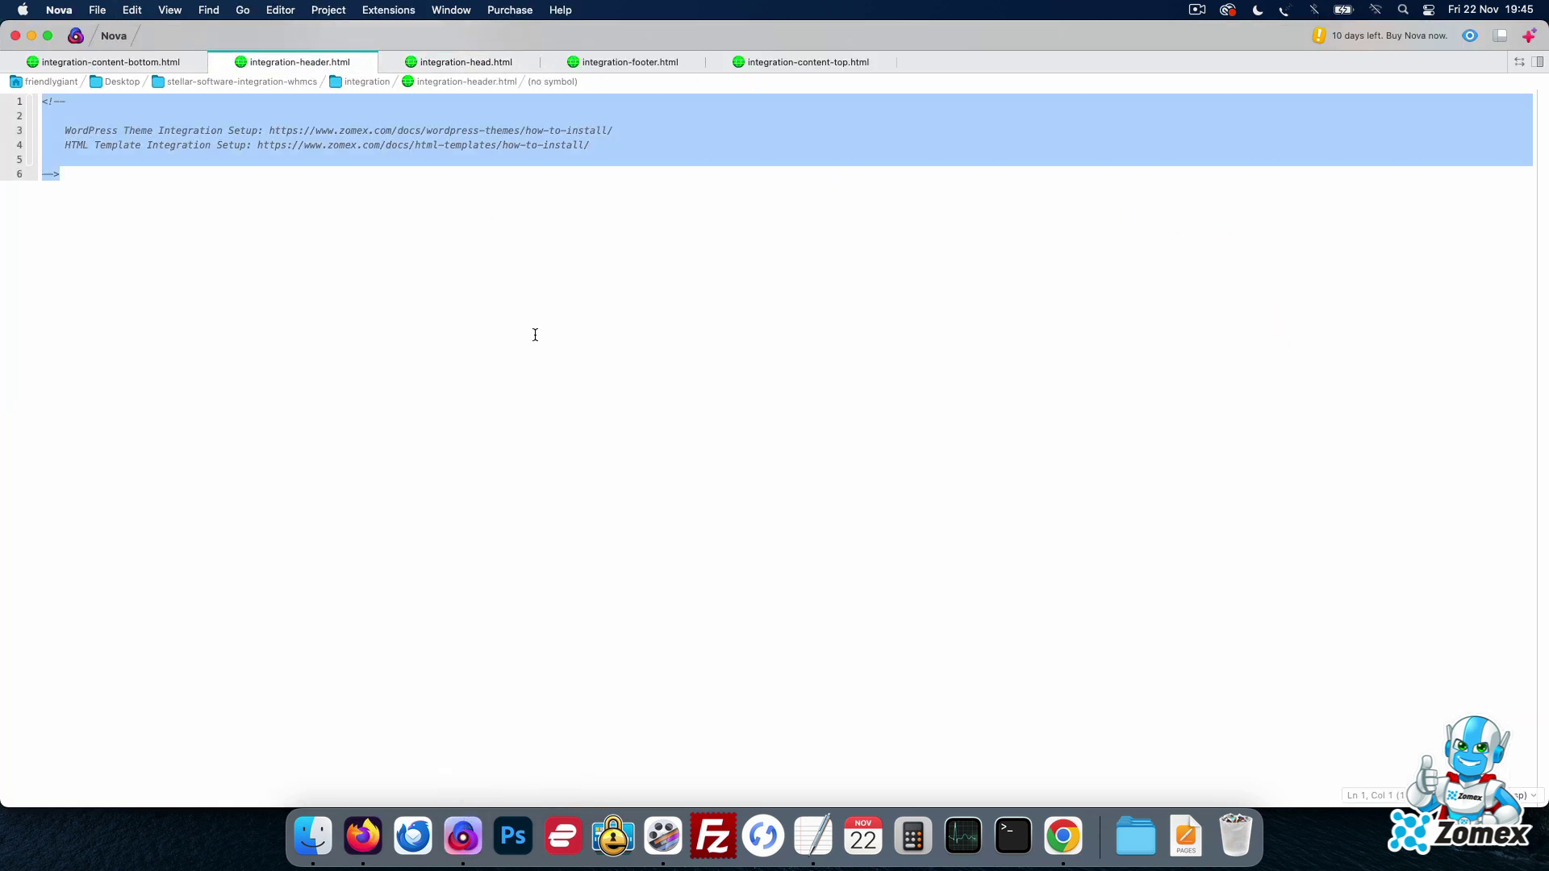
key(super+v)
- Copy the Content Top integration code from Firefox and replace the contents of integration-content-top.html in Nova with it
click(363, 837)
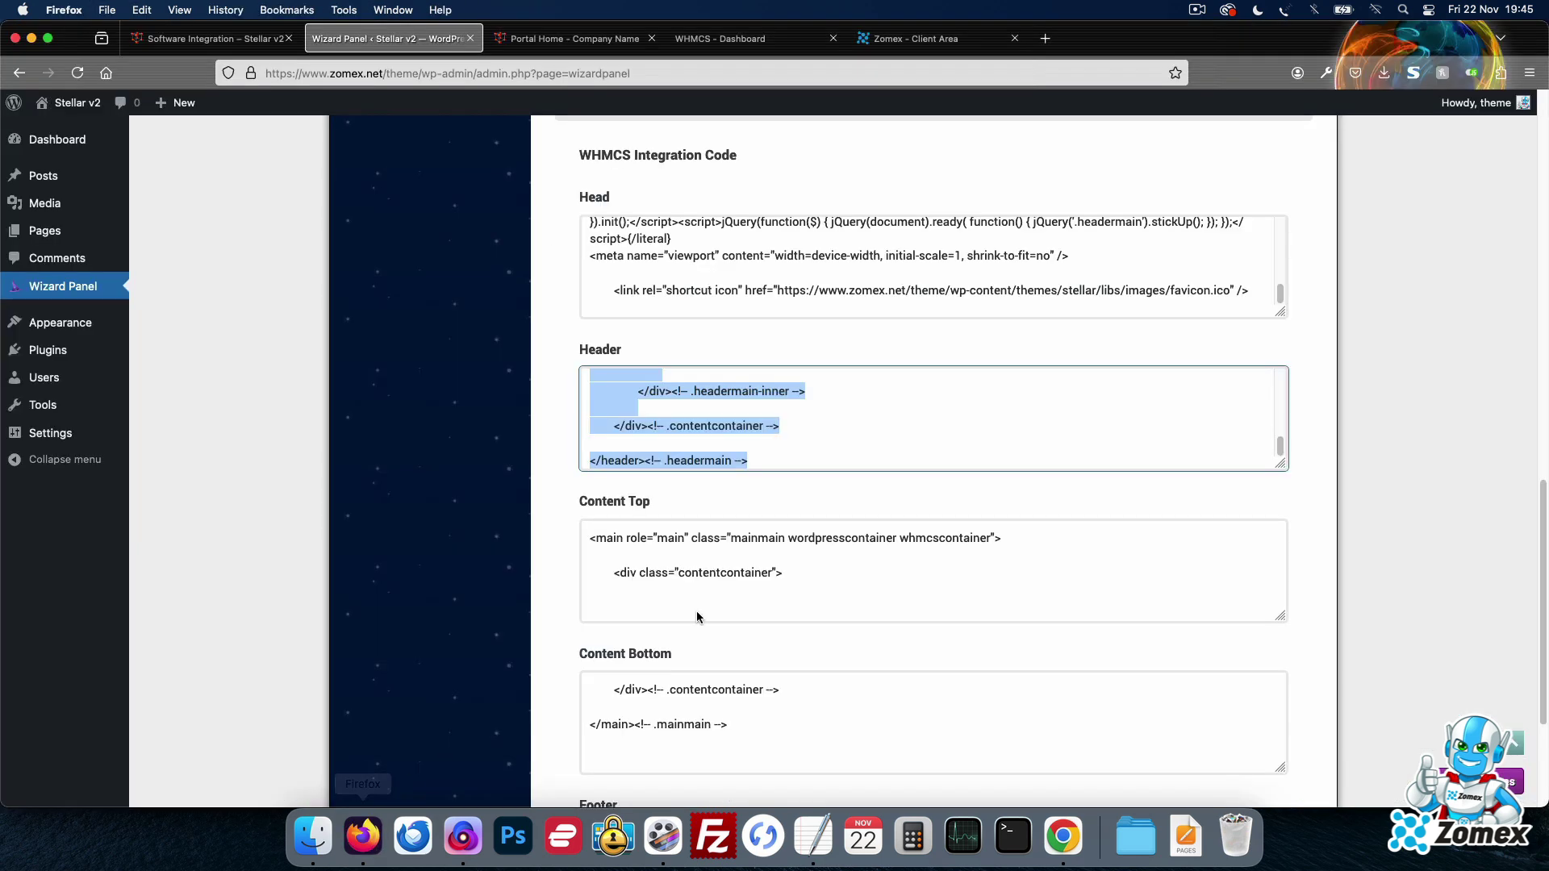
click(716, 577)
key(super+a)
key(super+c)
click(446, 825)
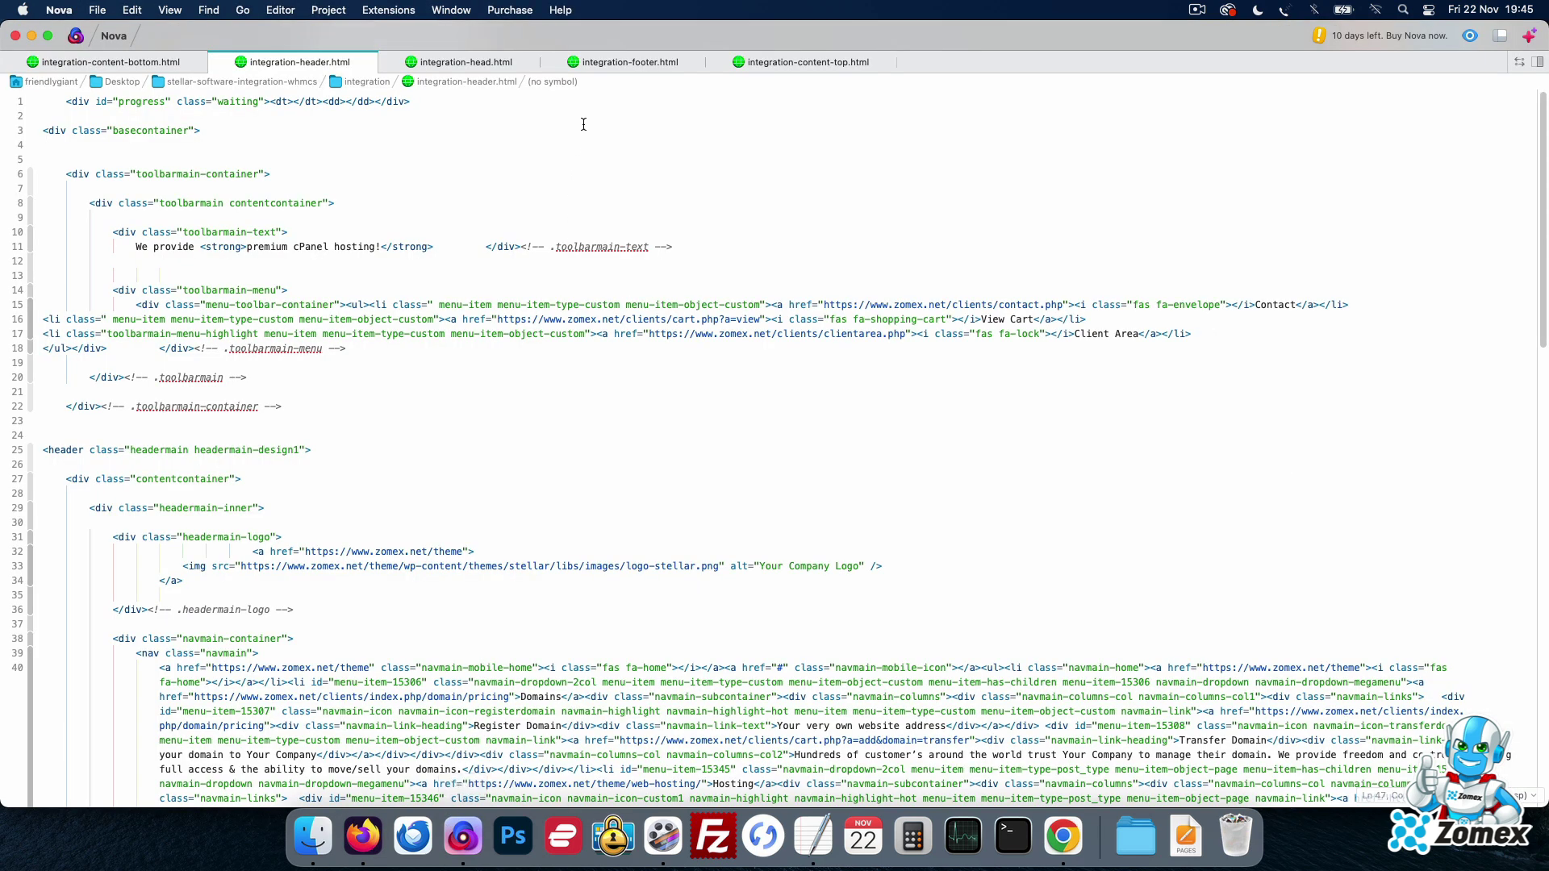
click(782, 66)
key(super+a)
key(super+v)
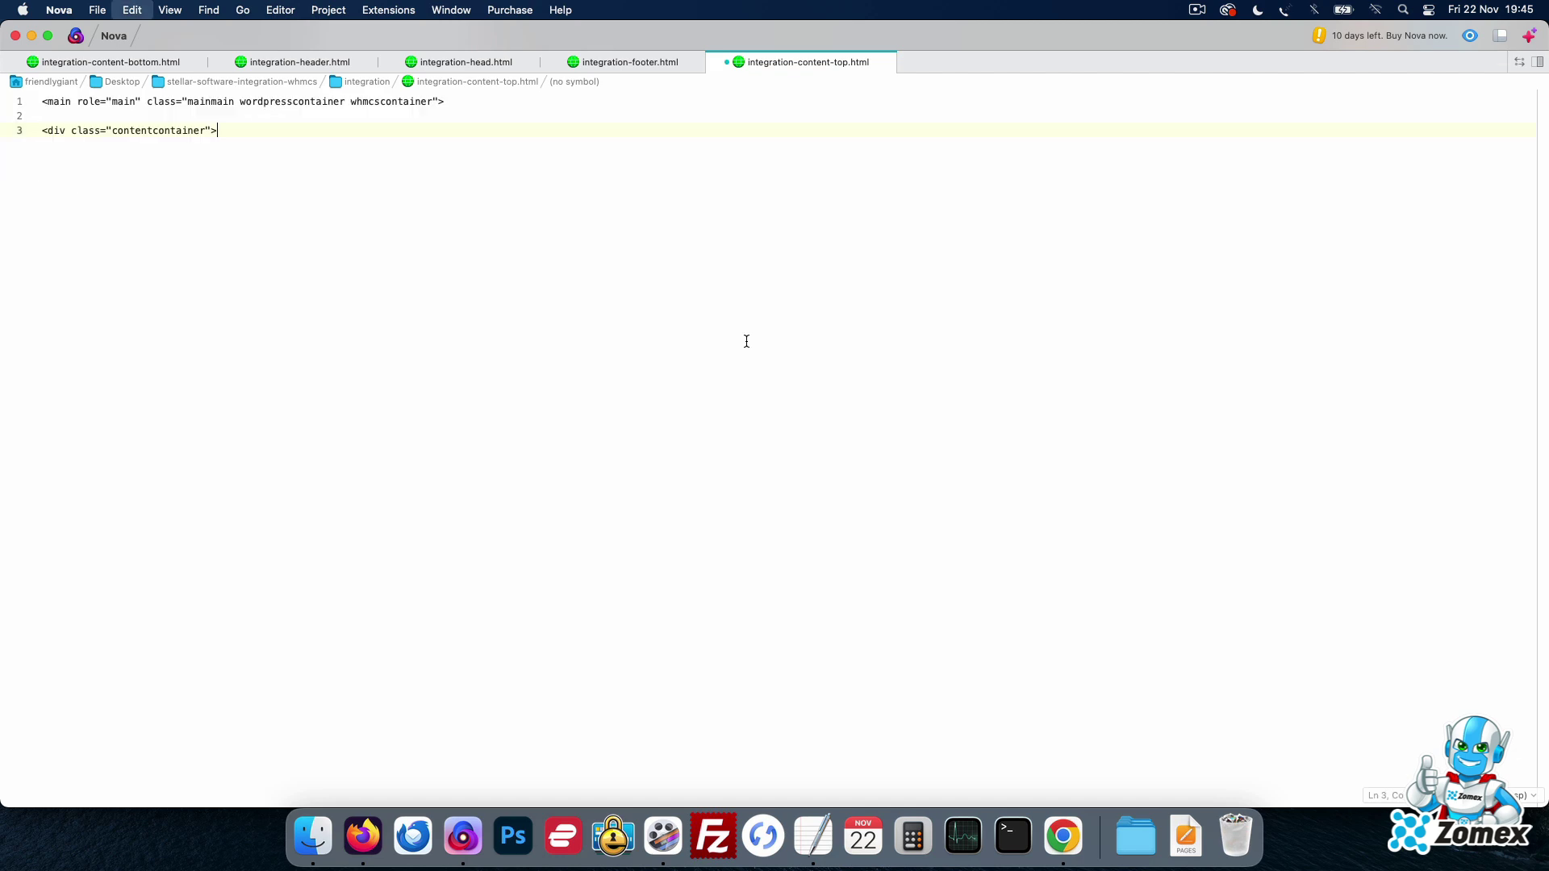
- Copy the Content Bottom integration code from Firefox and replace the contents of integration-content-bottom.html in Nova with it
click(362, 855)
scroll(415, 422, down, 5)
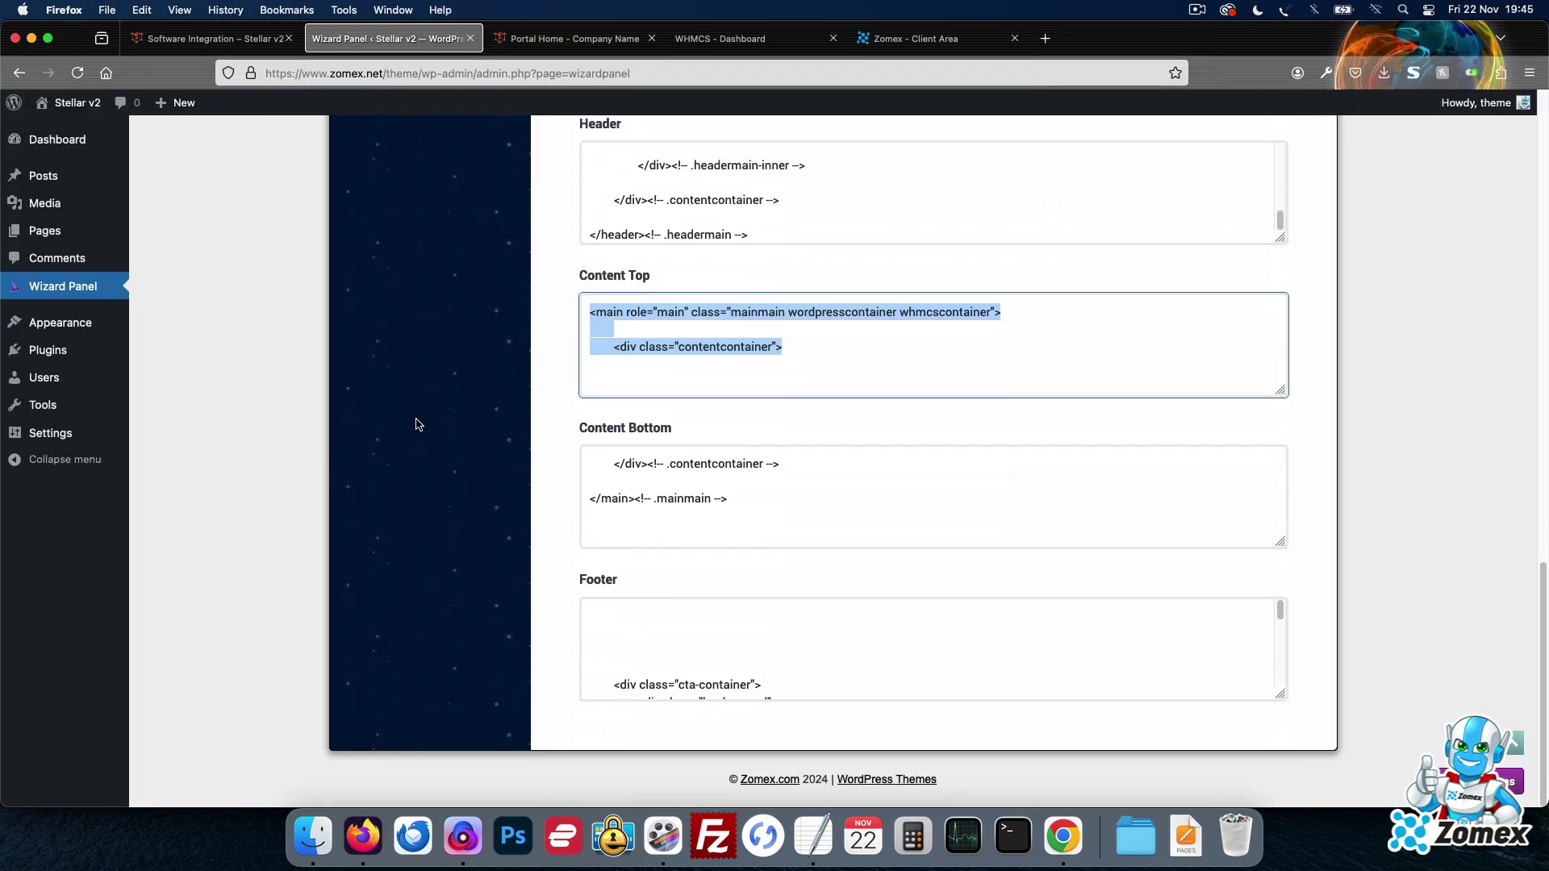
click(753, 463)
key(super+a)
key(super+c)
click(462, 835)
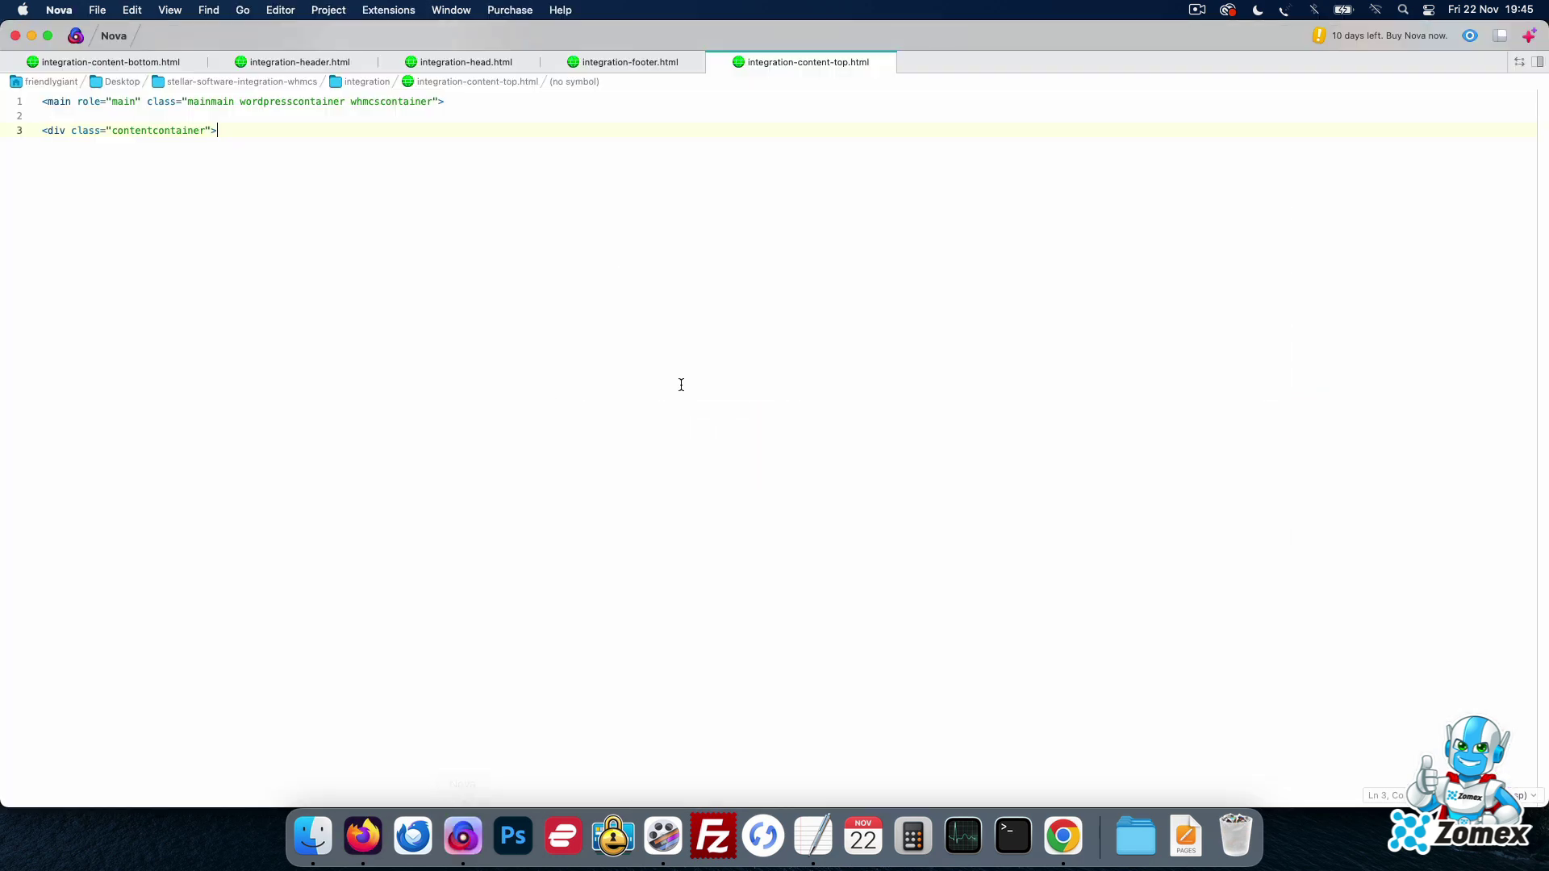
click(121, 62)
key(super+a)
key(super+v)
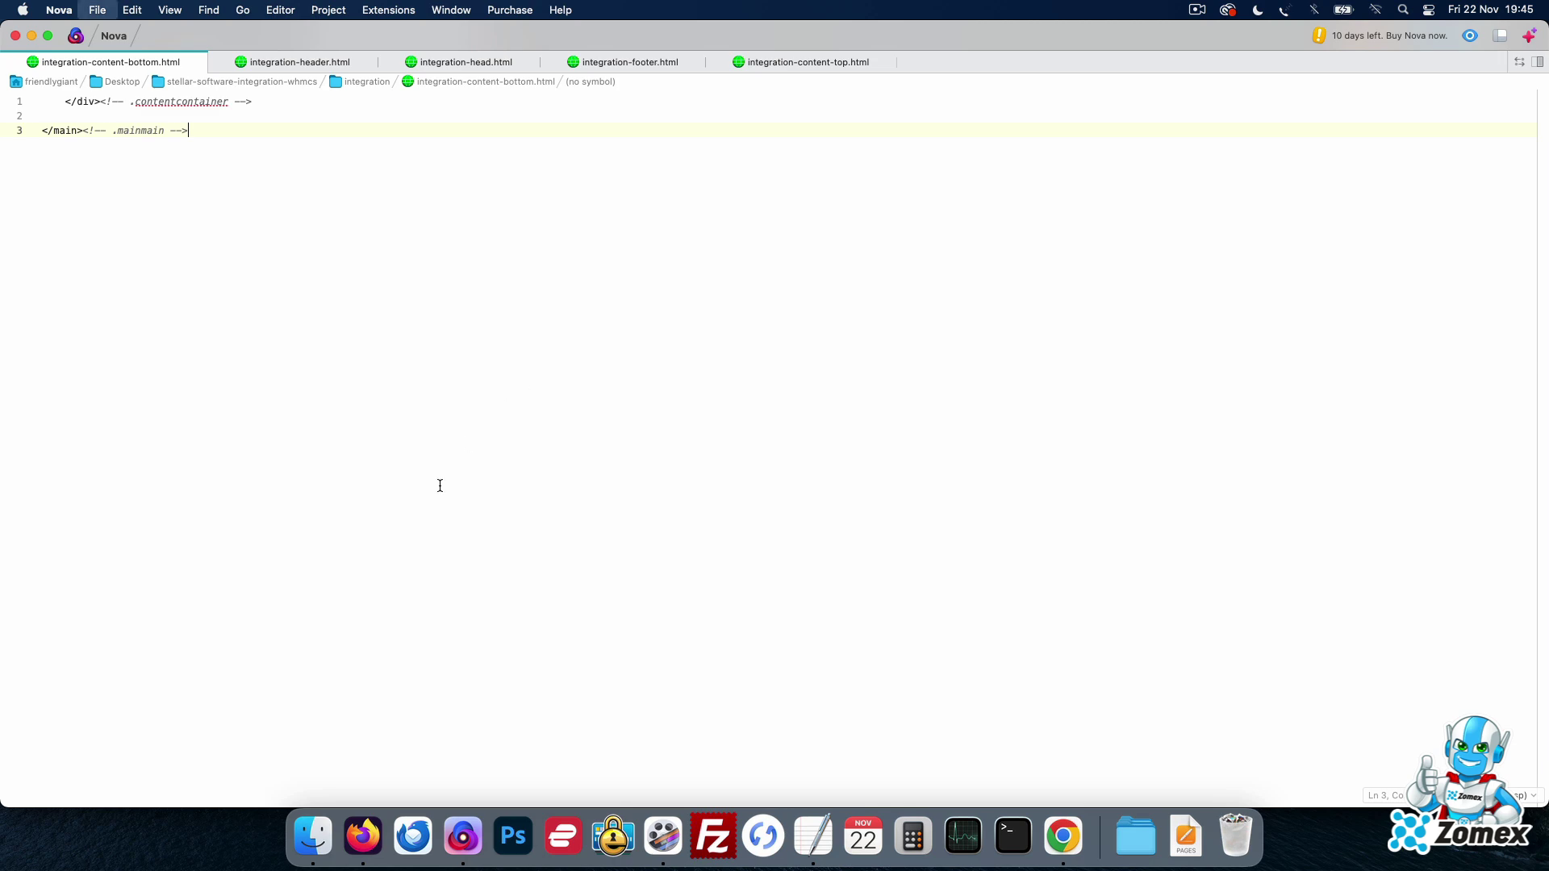
- Replace the contents of integration-footer.html in Nova with the Footer integration code from Firefox, save it, and close the files
click(363, 835)
click(760, 622)
key(super+a)
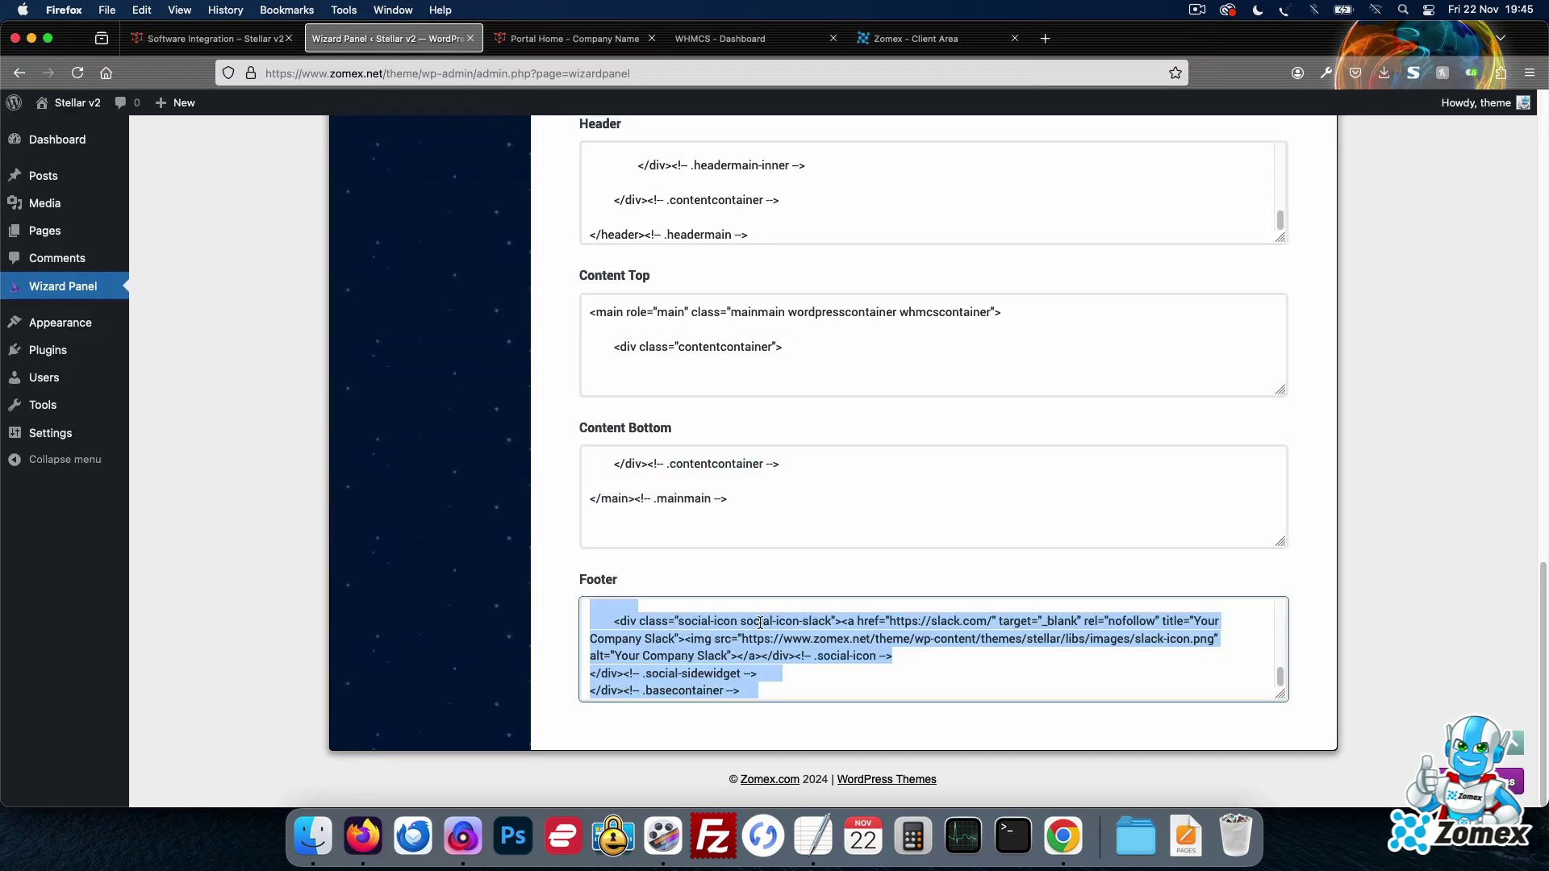
click(473, 839)
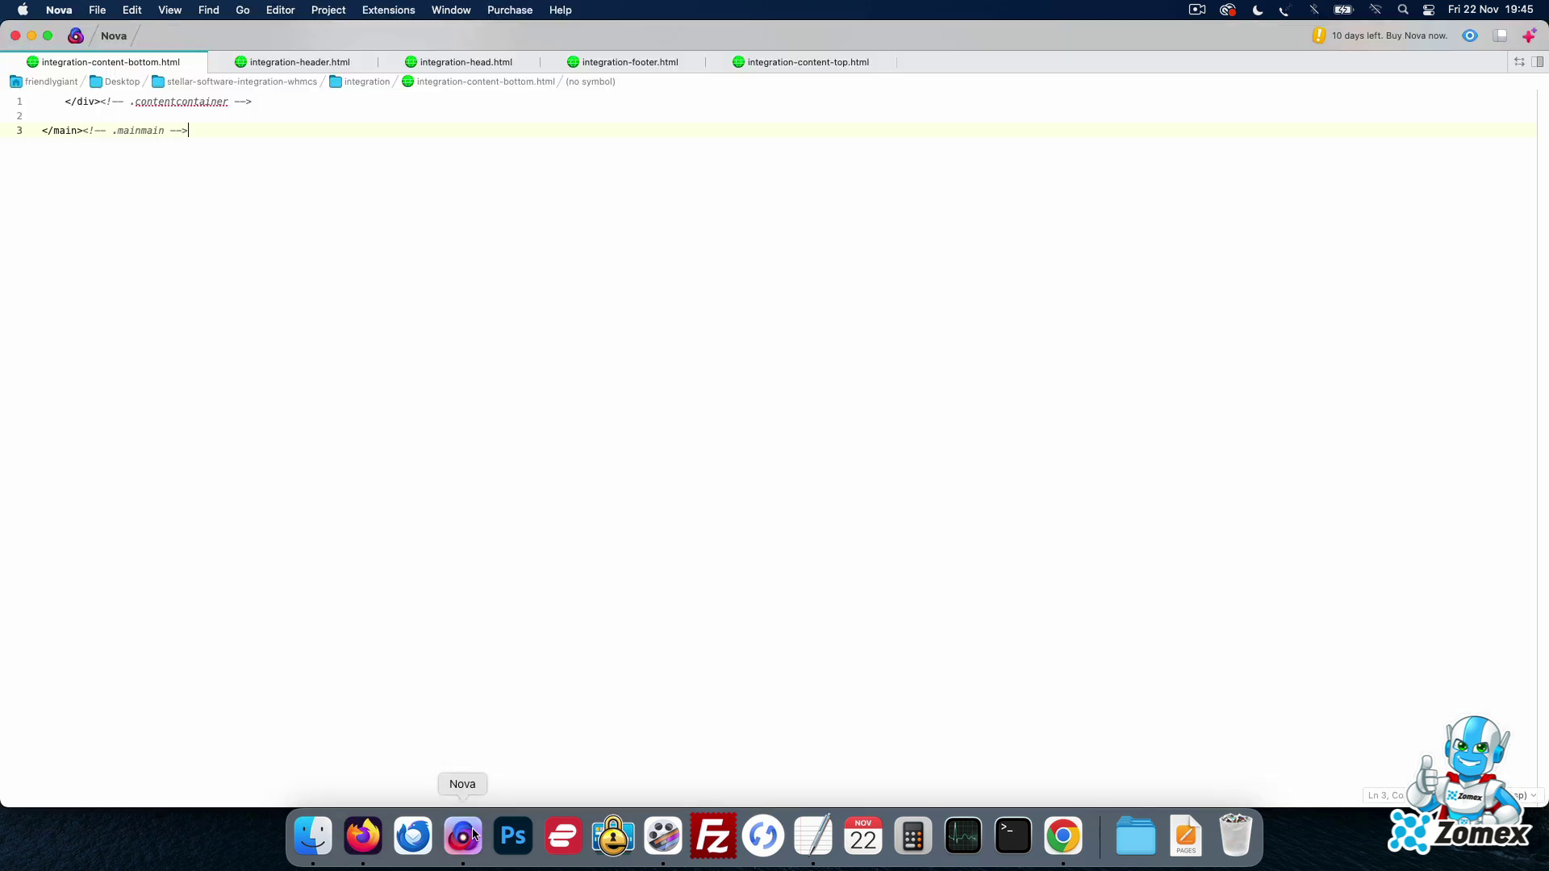
click(613, 64)
key(super+a)
key(super+v)
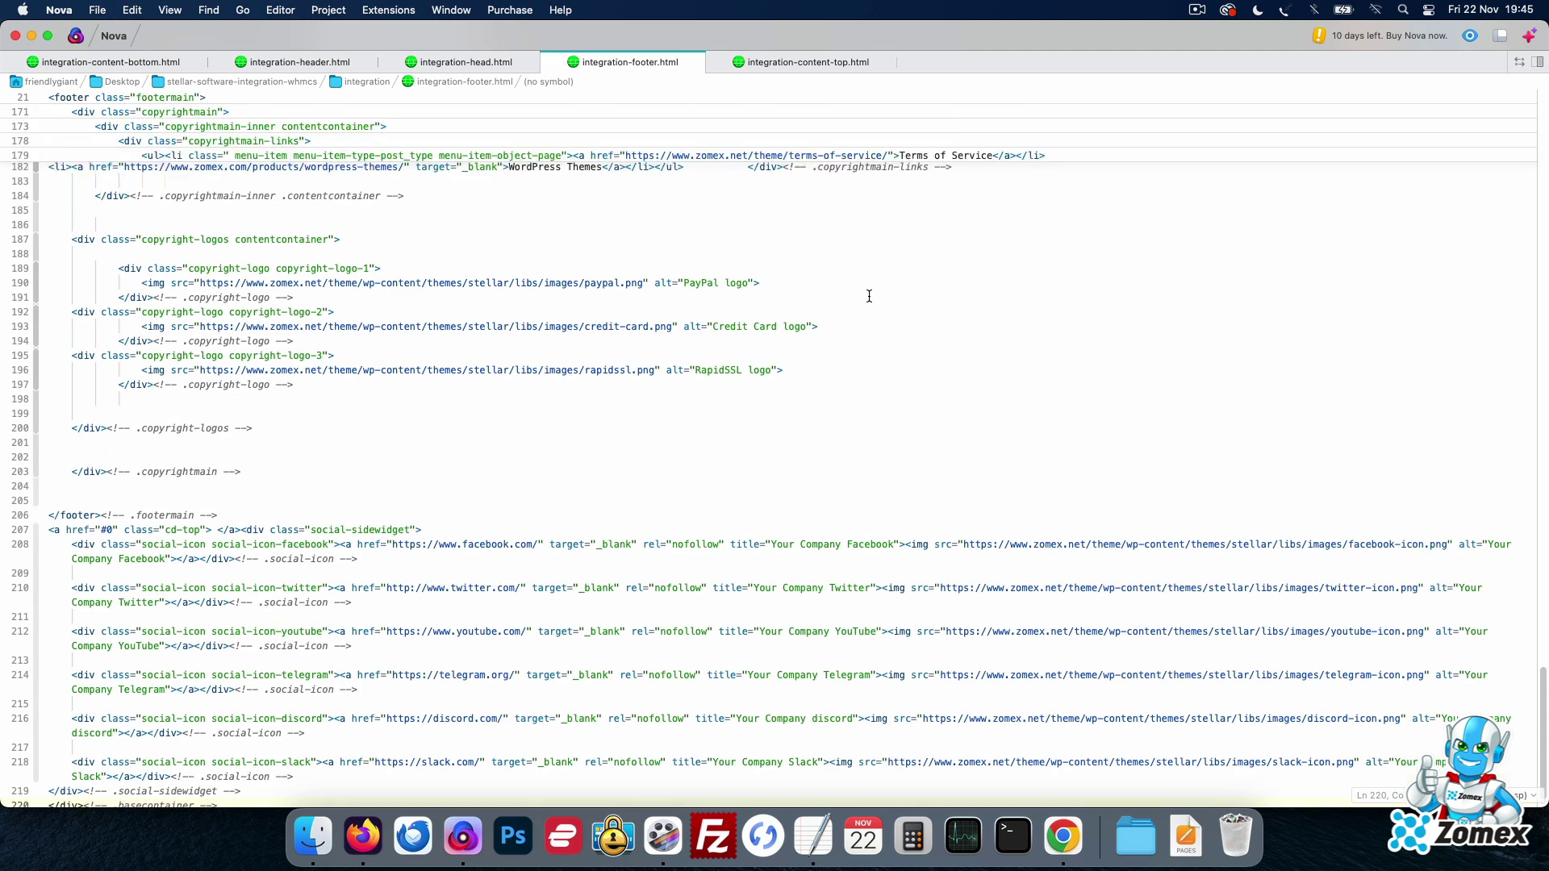
click(14, 36)
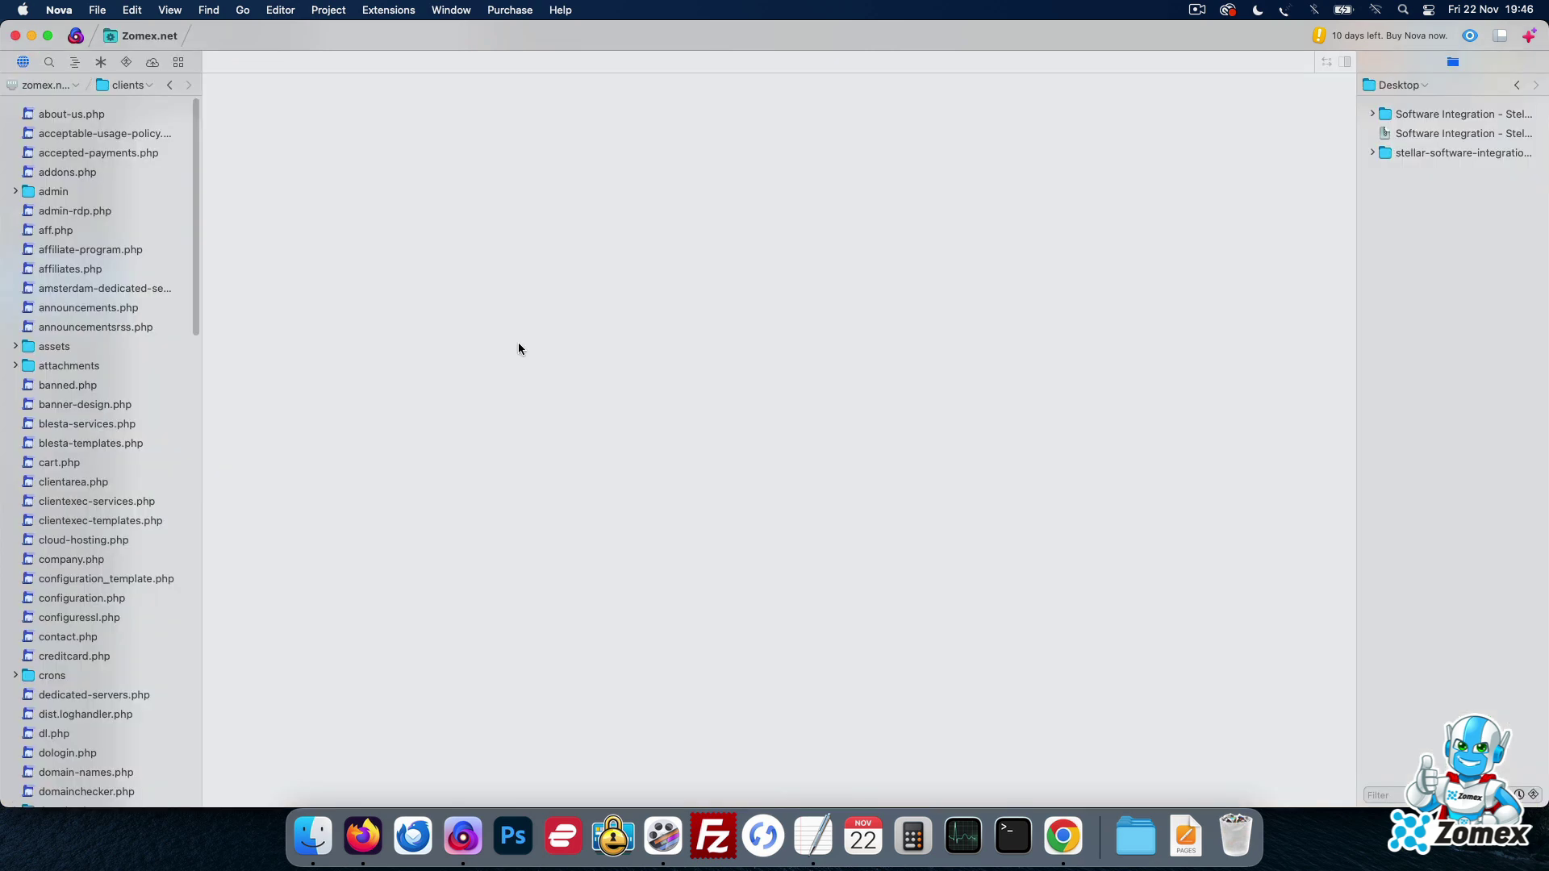
- Upload the desktop folder stellar-software-integration-whmcs to the templates folder inside clients on the server
scroll(65, 457, down, 20)
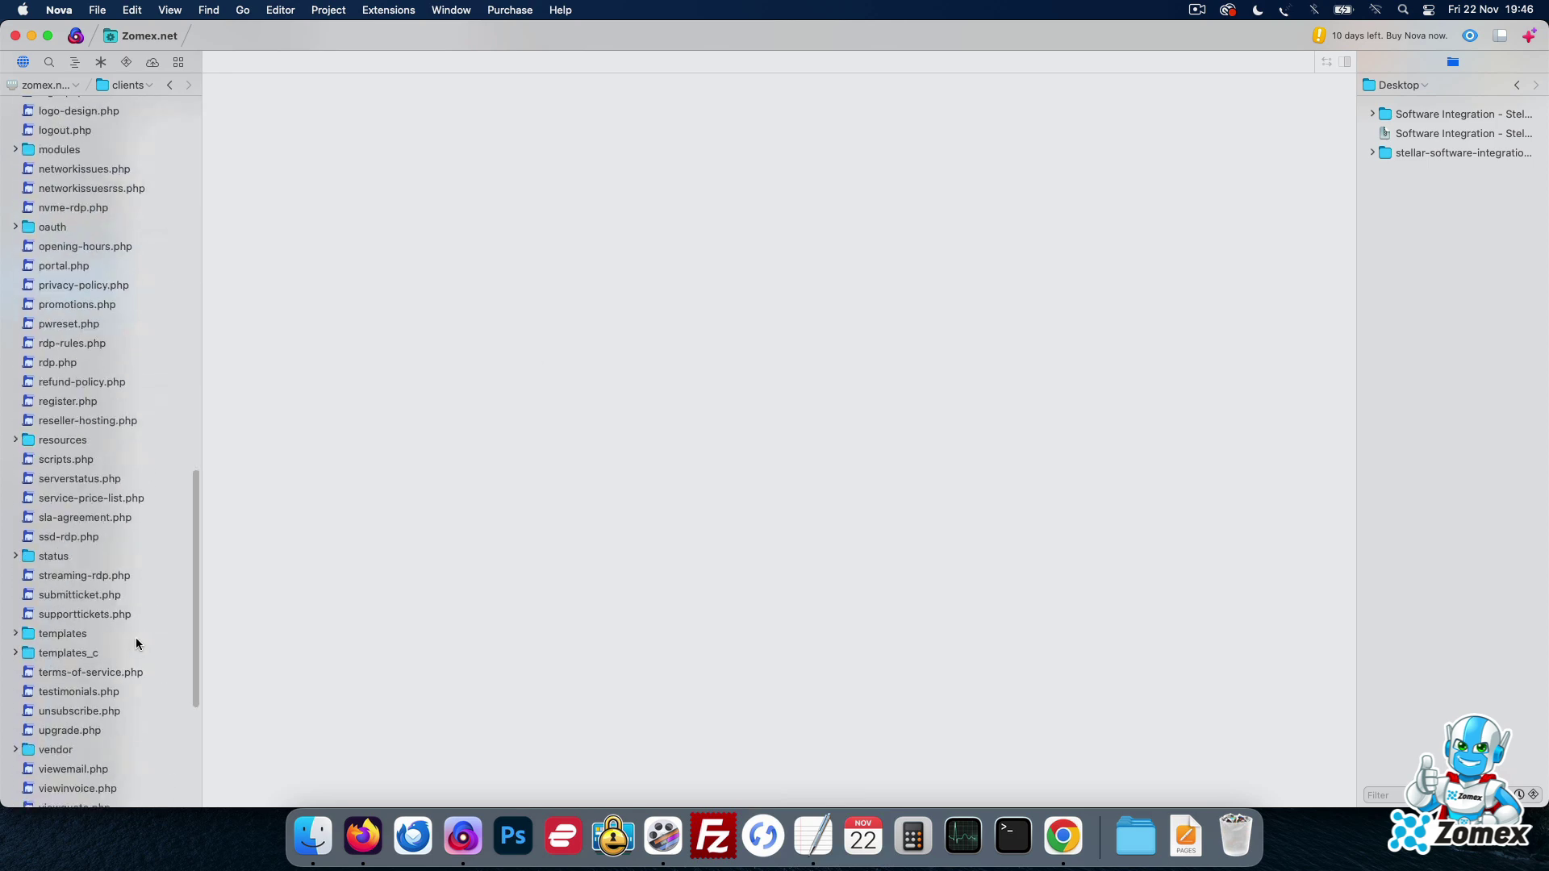
double_click(136, 643)
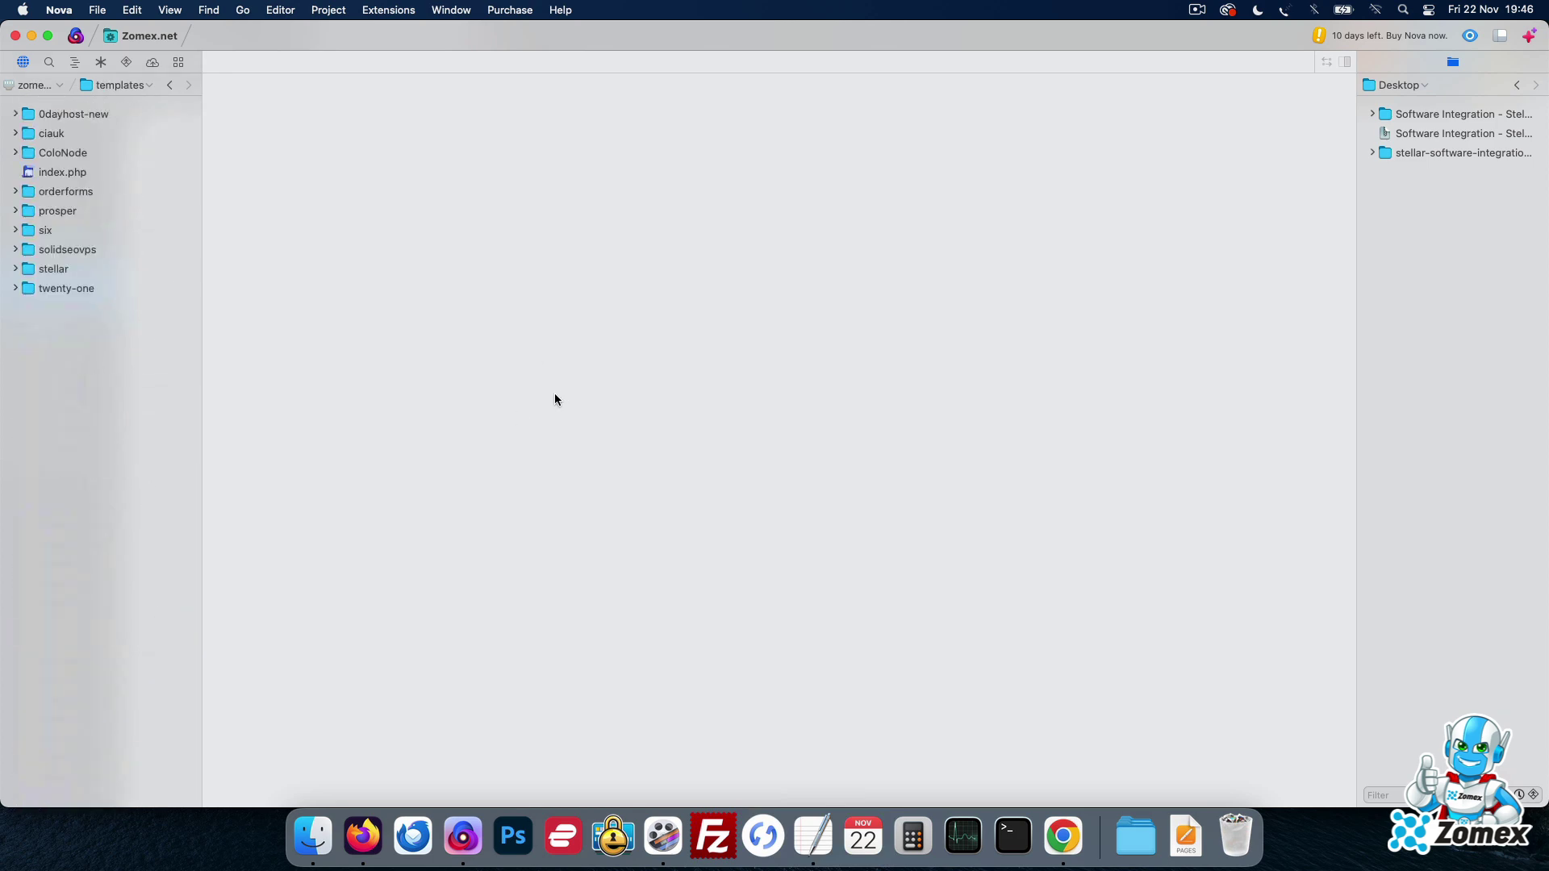
click(1459, 153)
right_click(1459, 152)
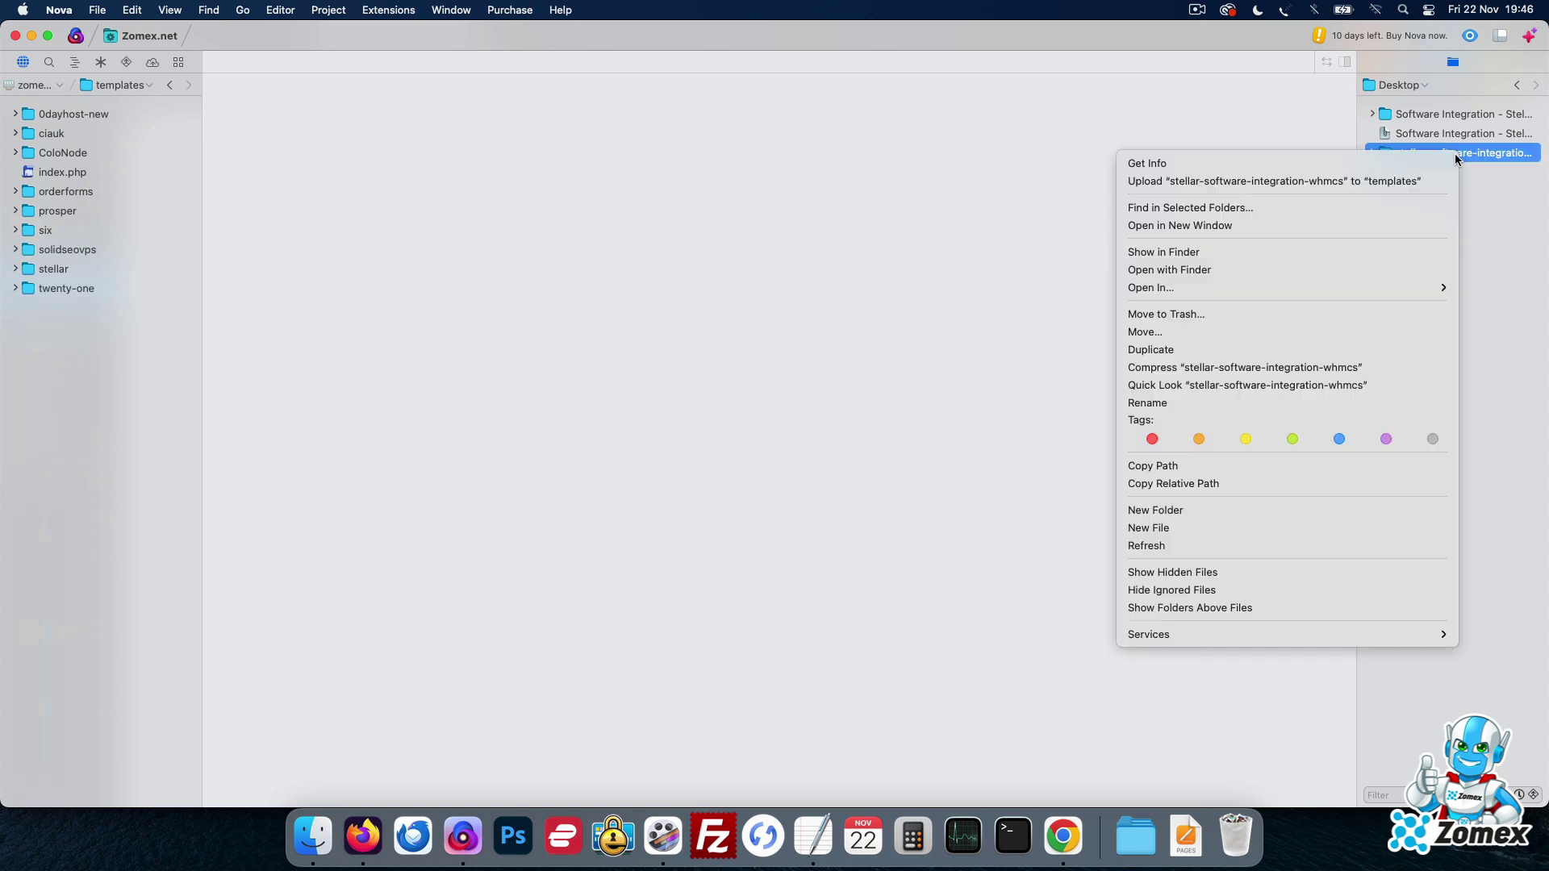
click(1358, 180)
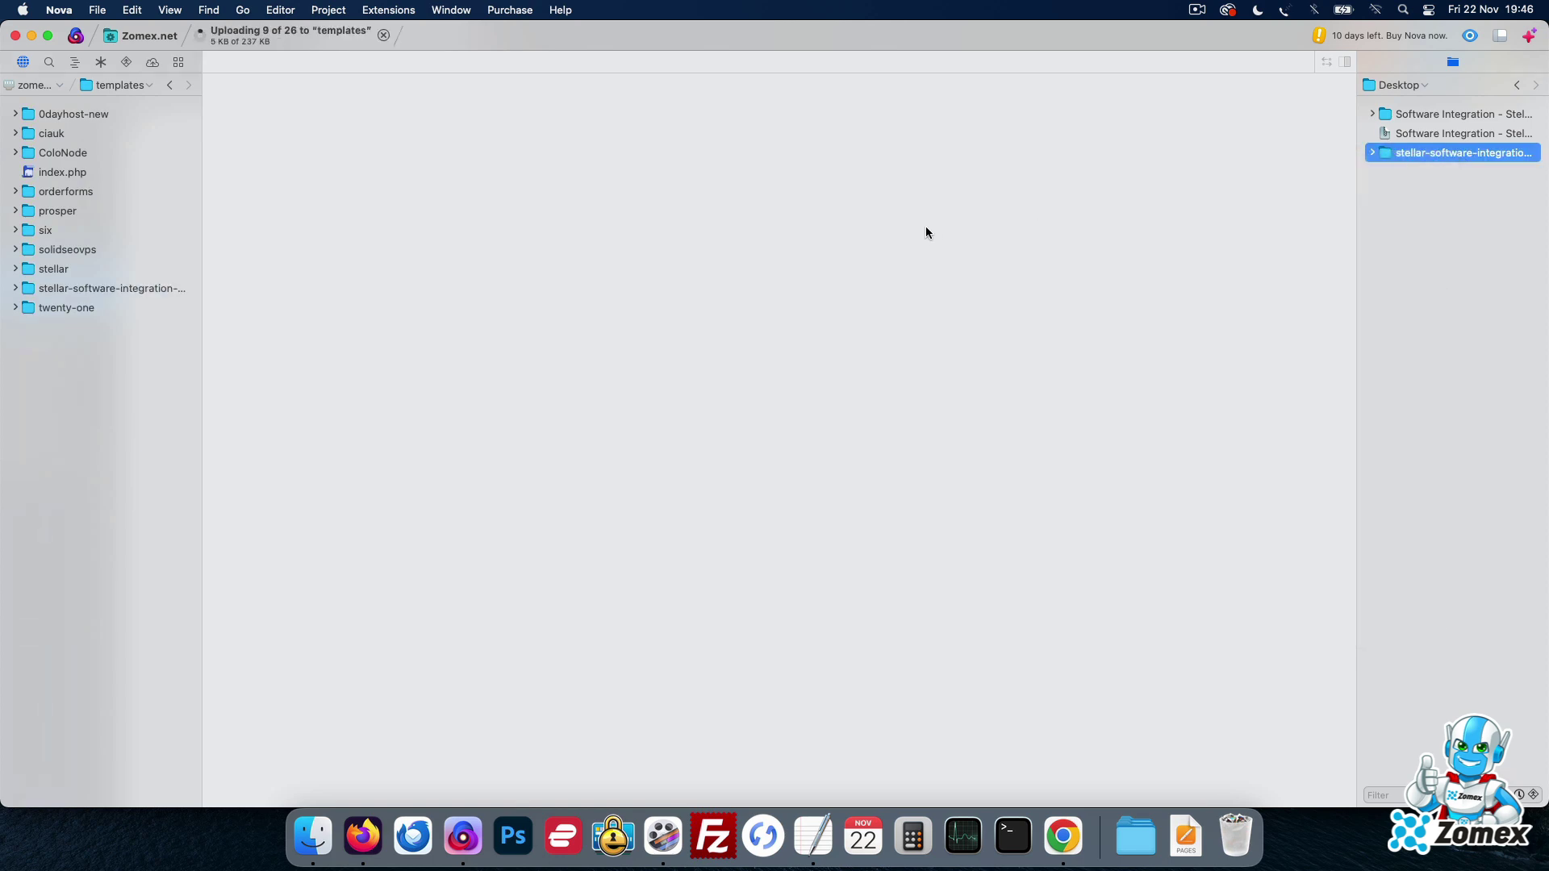
- In the WHMCS admin area in Firefox, set the System Theme in General Settings to Stellar Software Integration and save the changes
key(super+Tab)
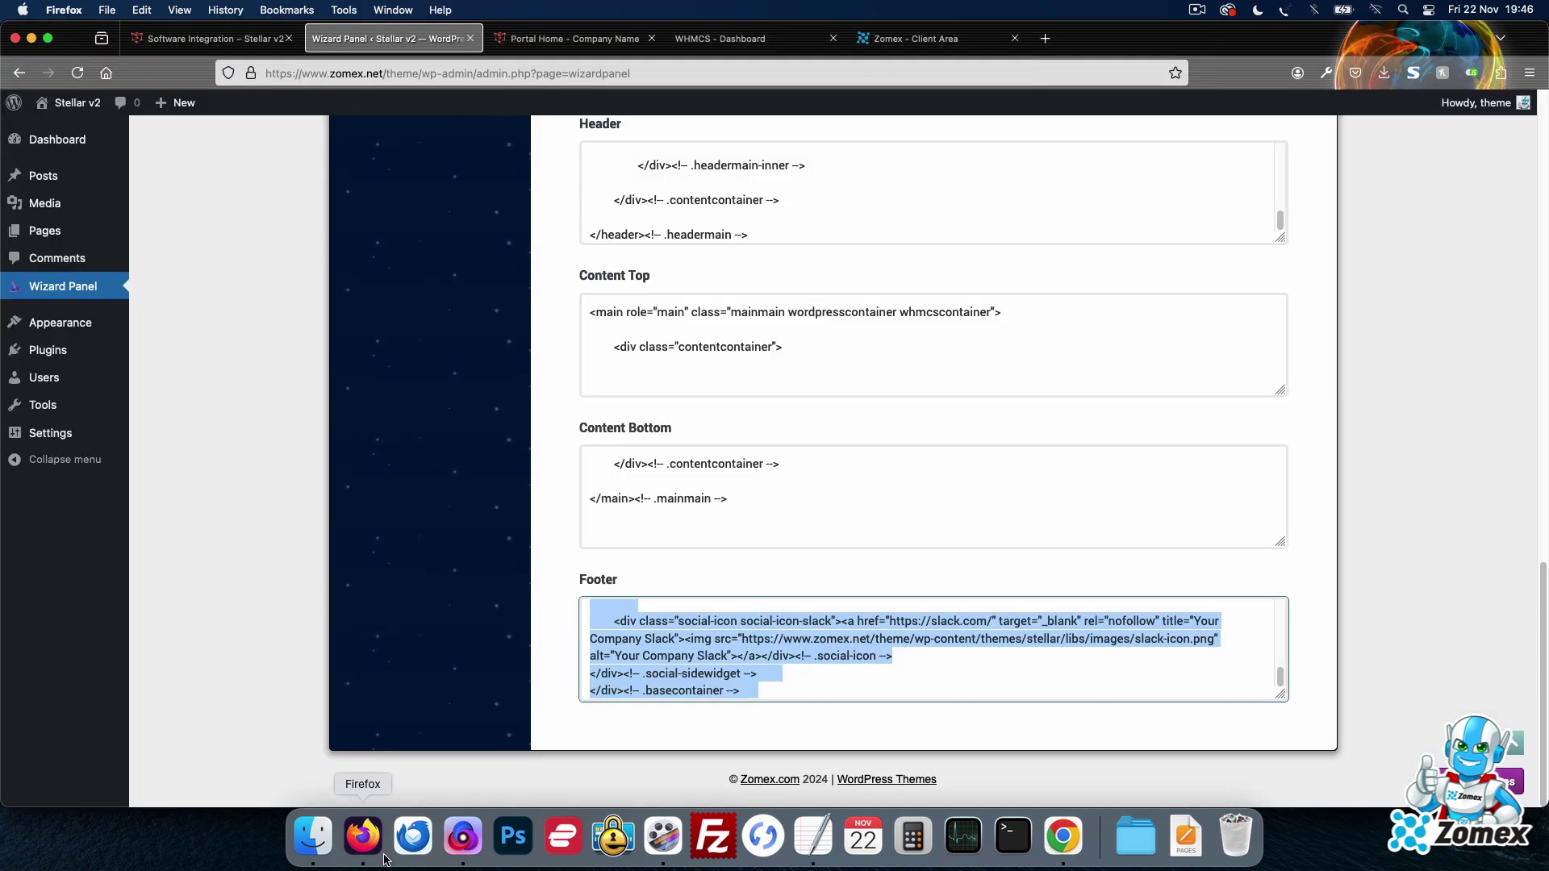
click(751, 39)
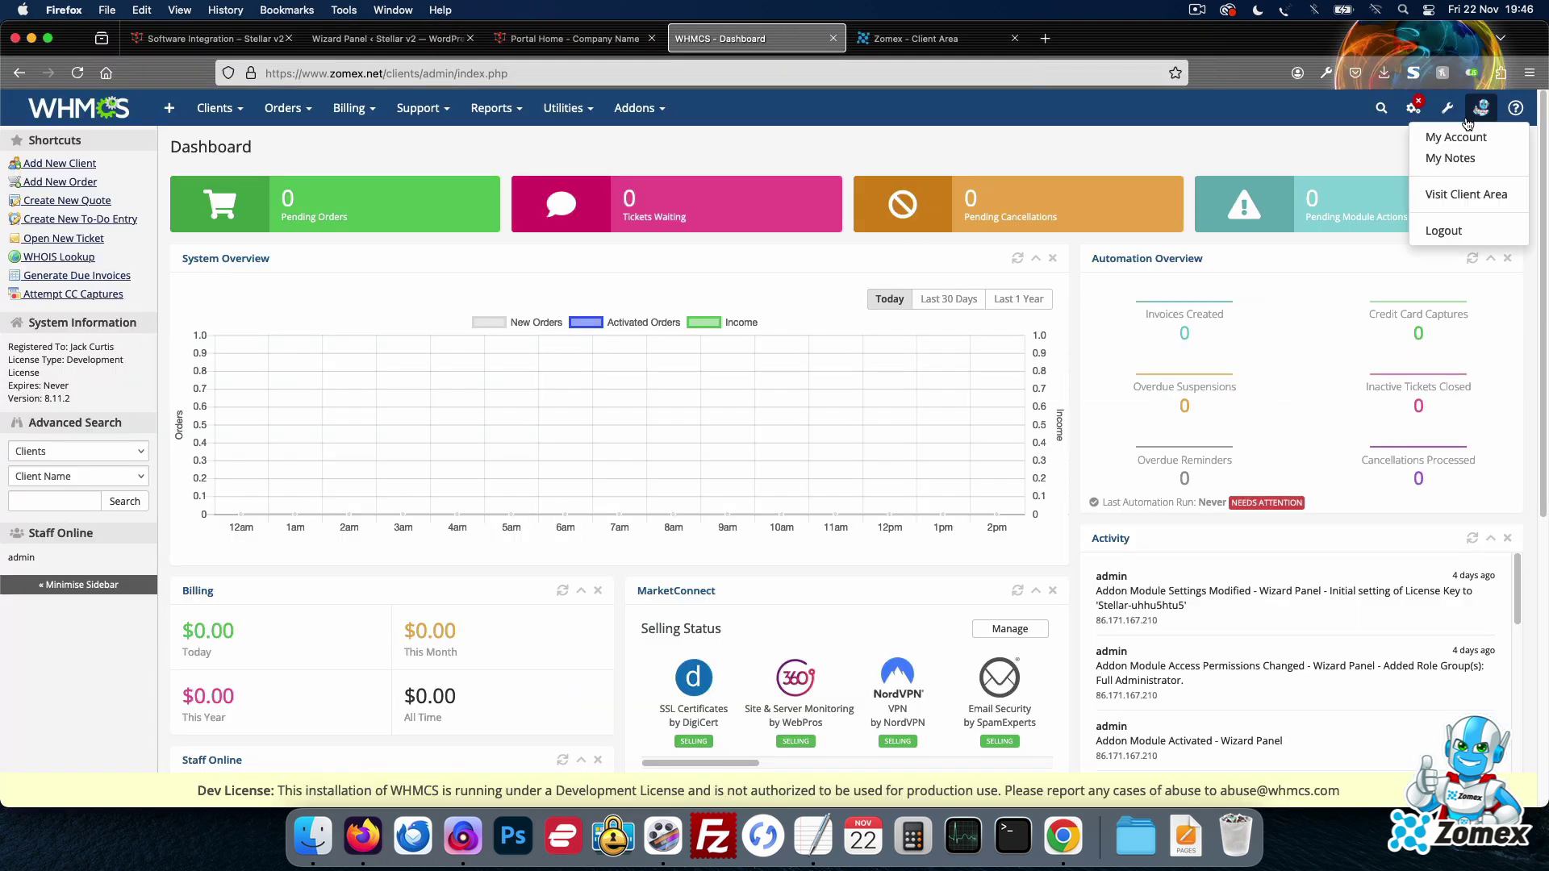
mouse_move(1414, 108)
click(1328, 165)
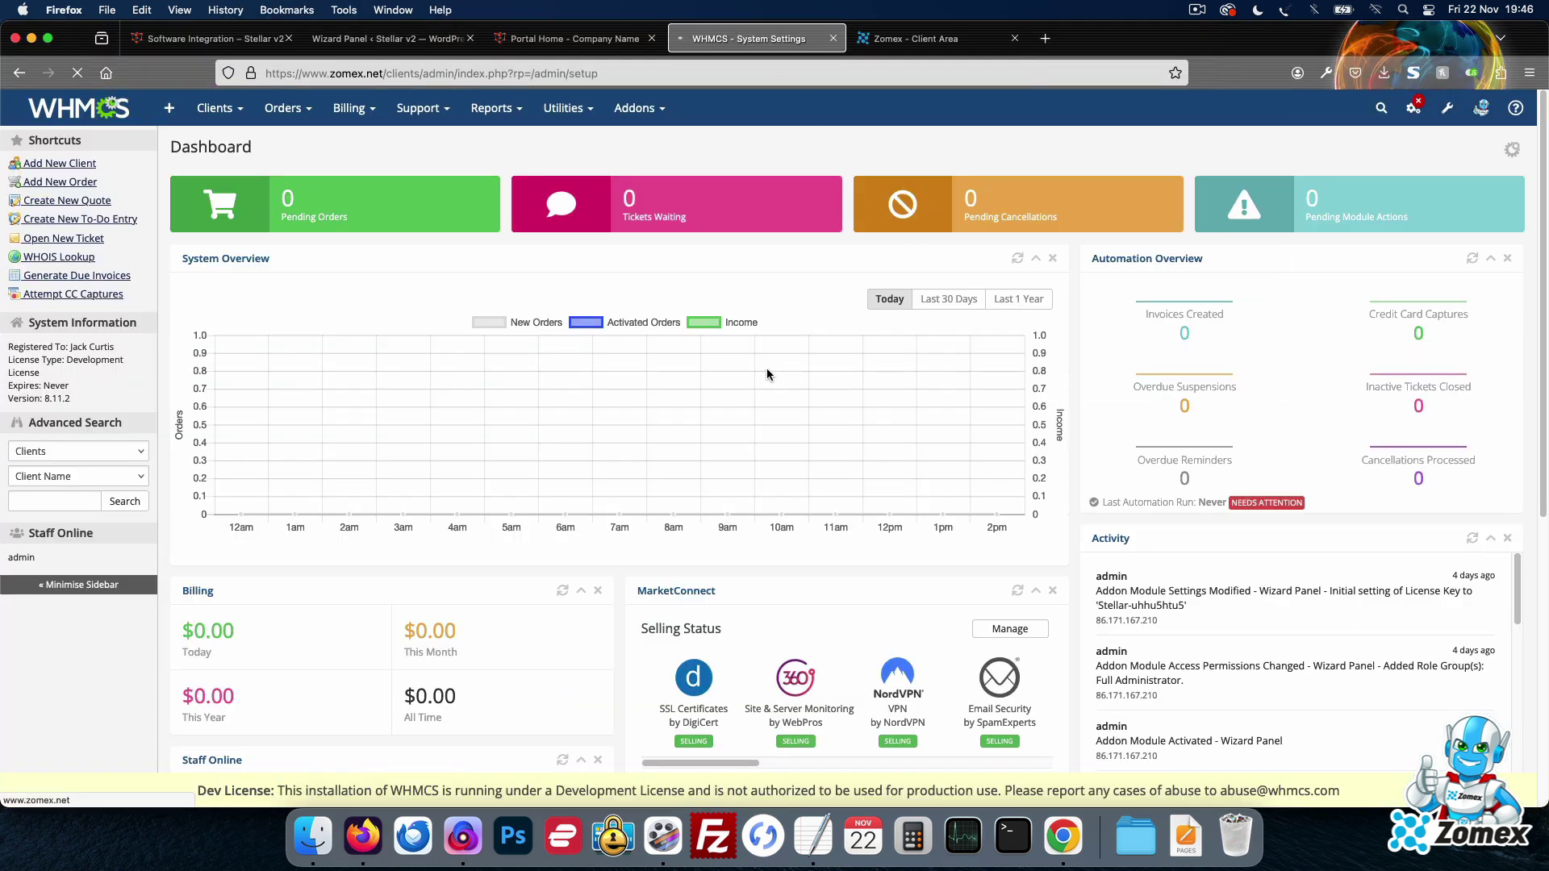
click(333, 430)
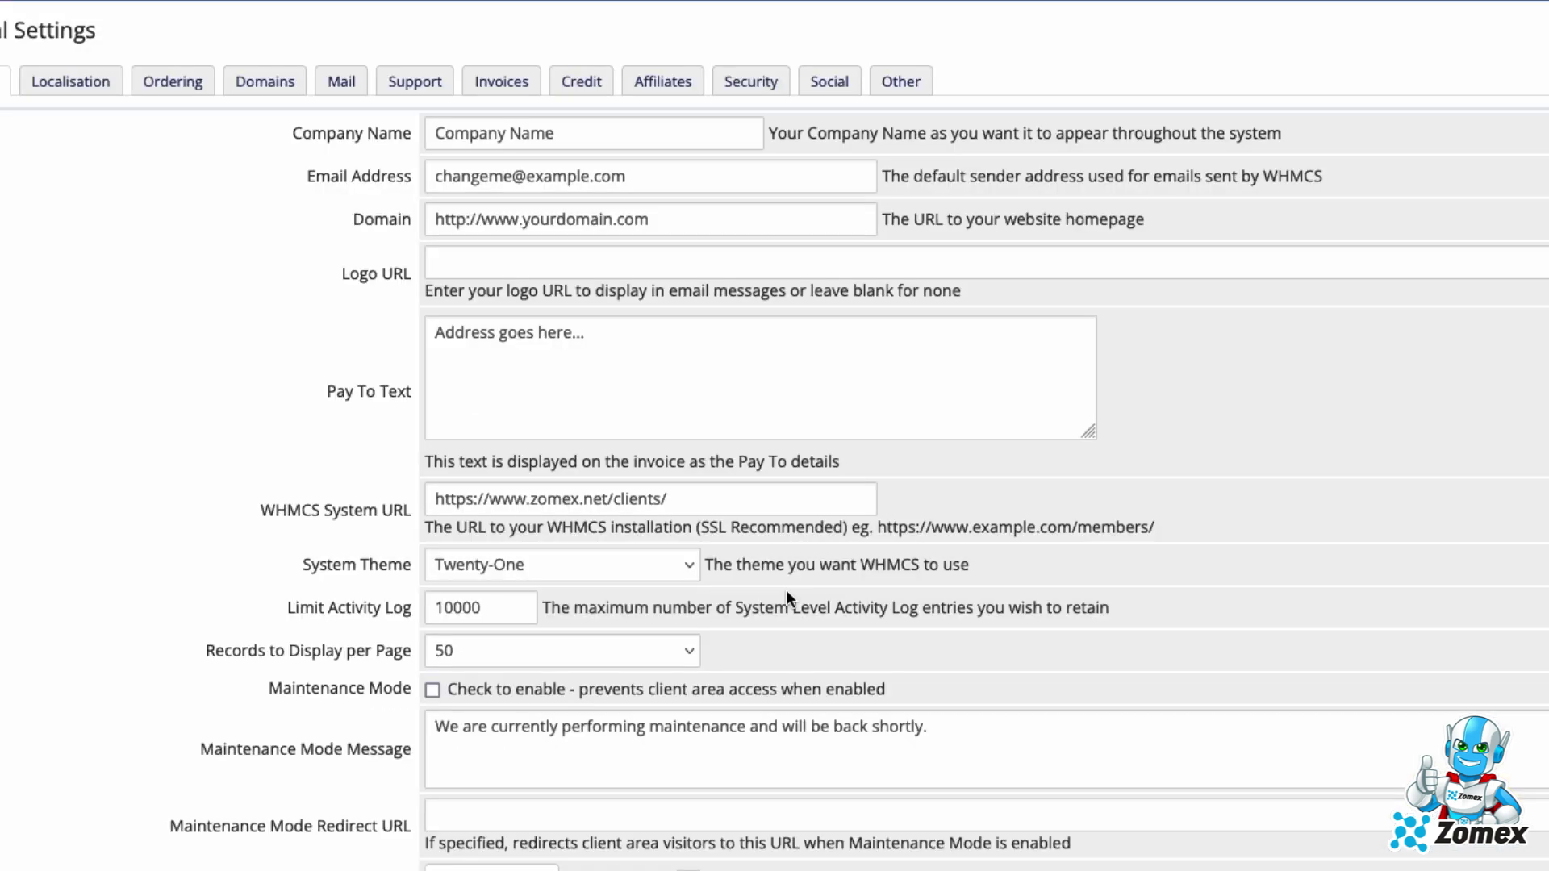
click(642, 552)
click(643, 534)
scroll(1049, 501, down, 2)
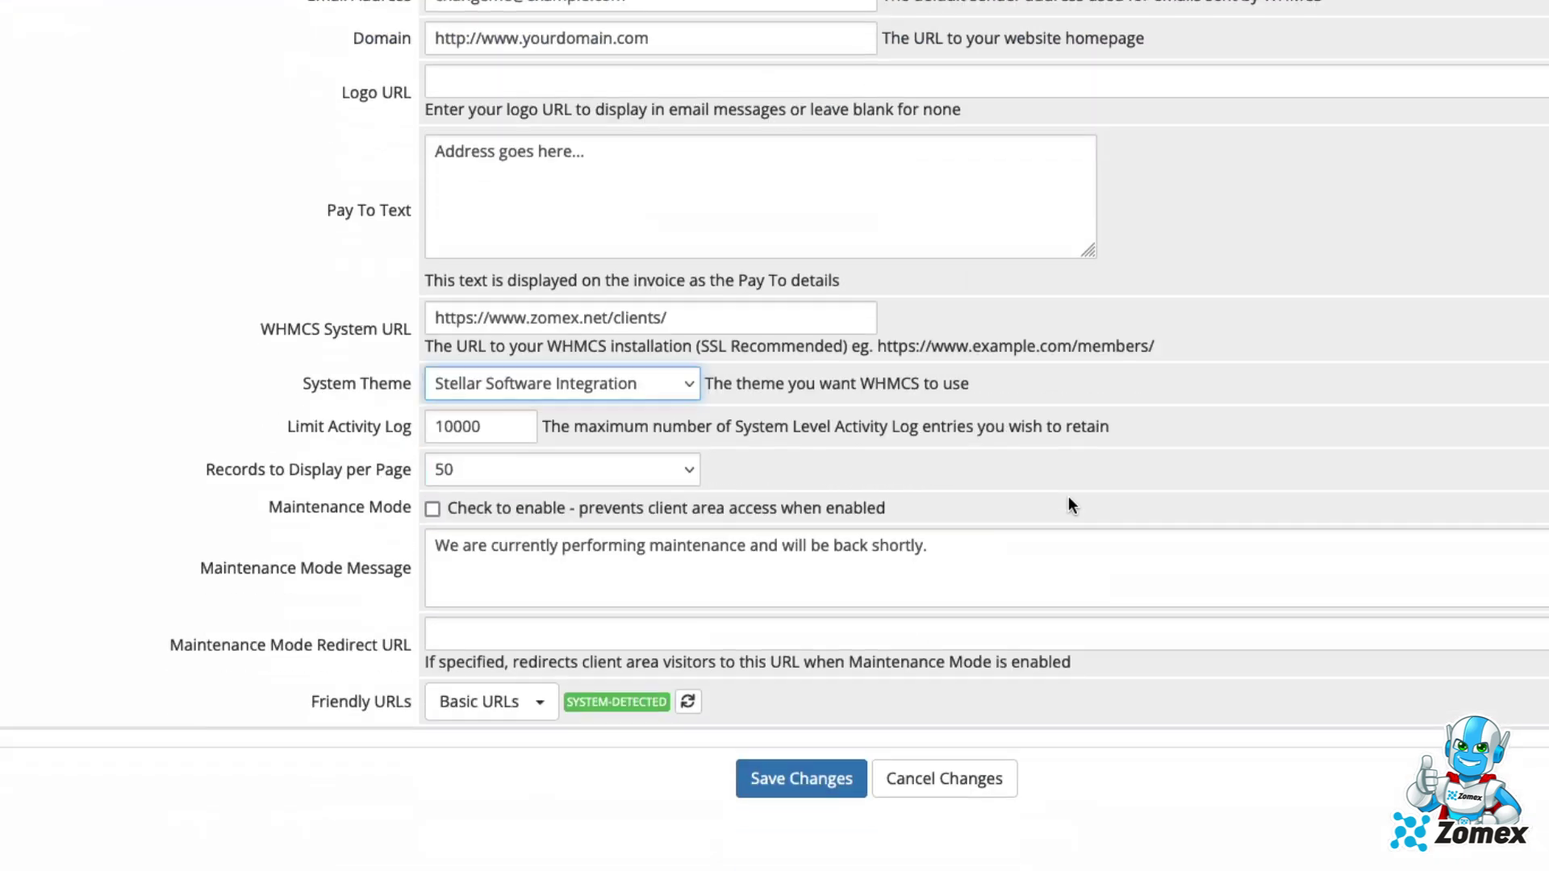
click(806, 787)
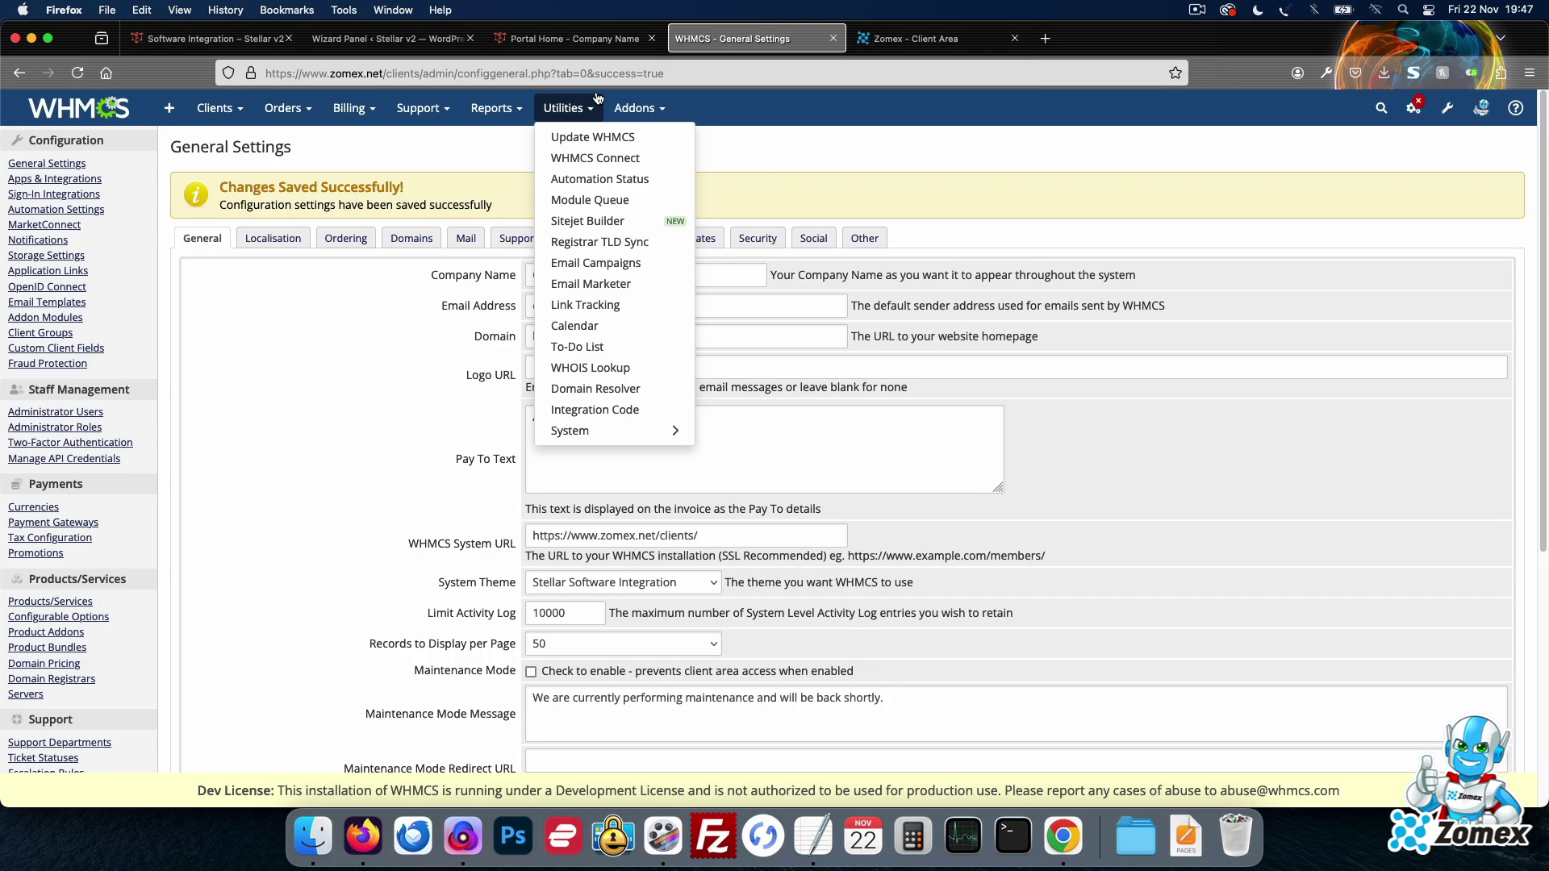
- Return to the example site and check its WordPress navigation by opening the Shared Hosting and Addons pages
click(579, 42)
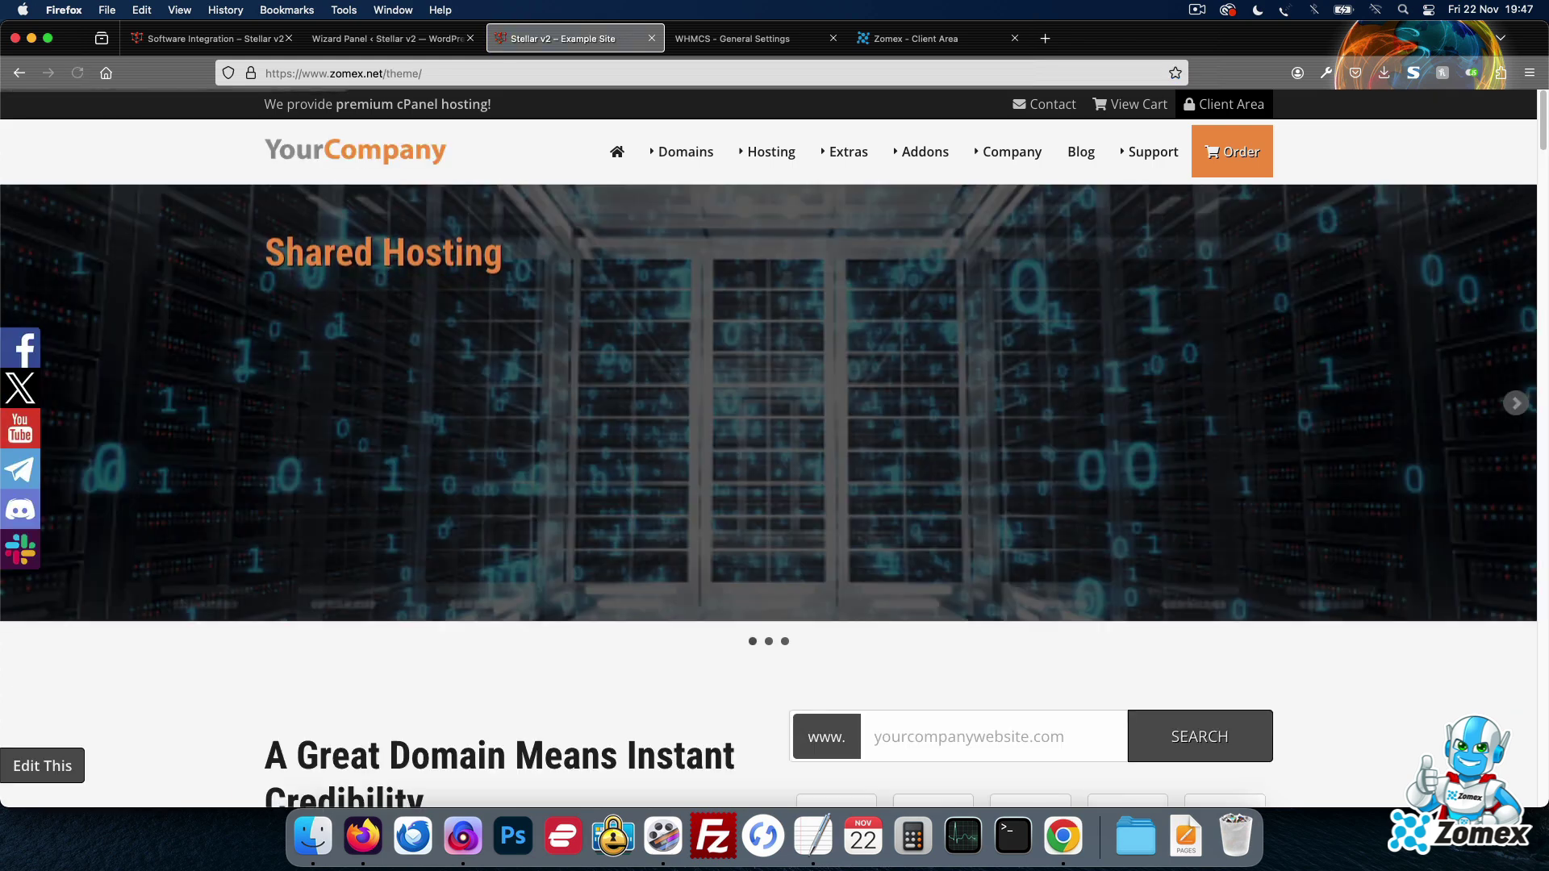
mouse_move(766, 152)
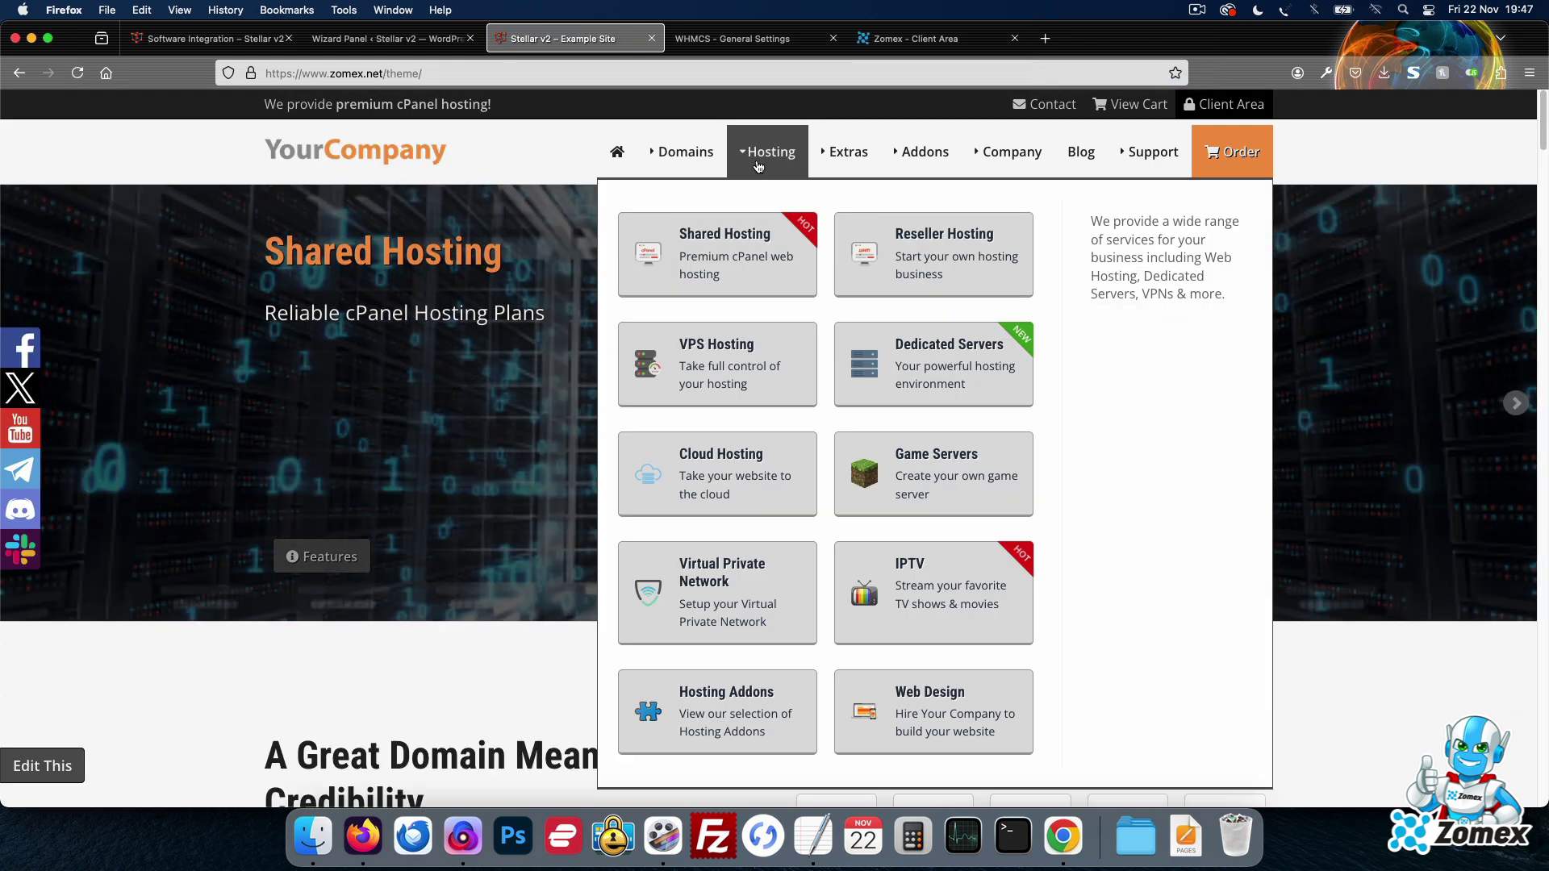
click(719, 247)
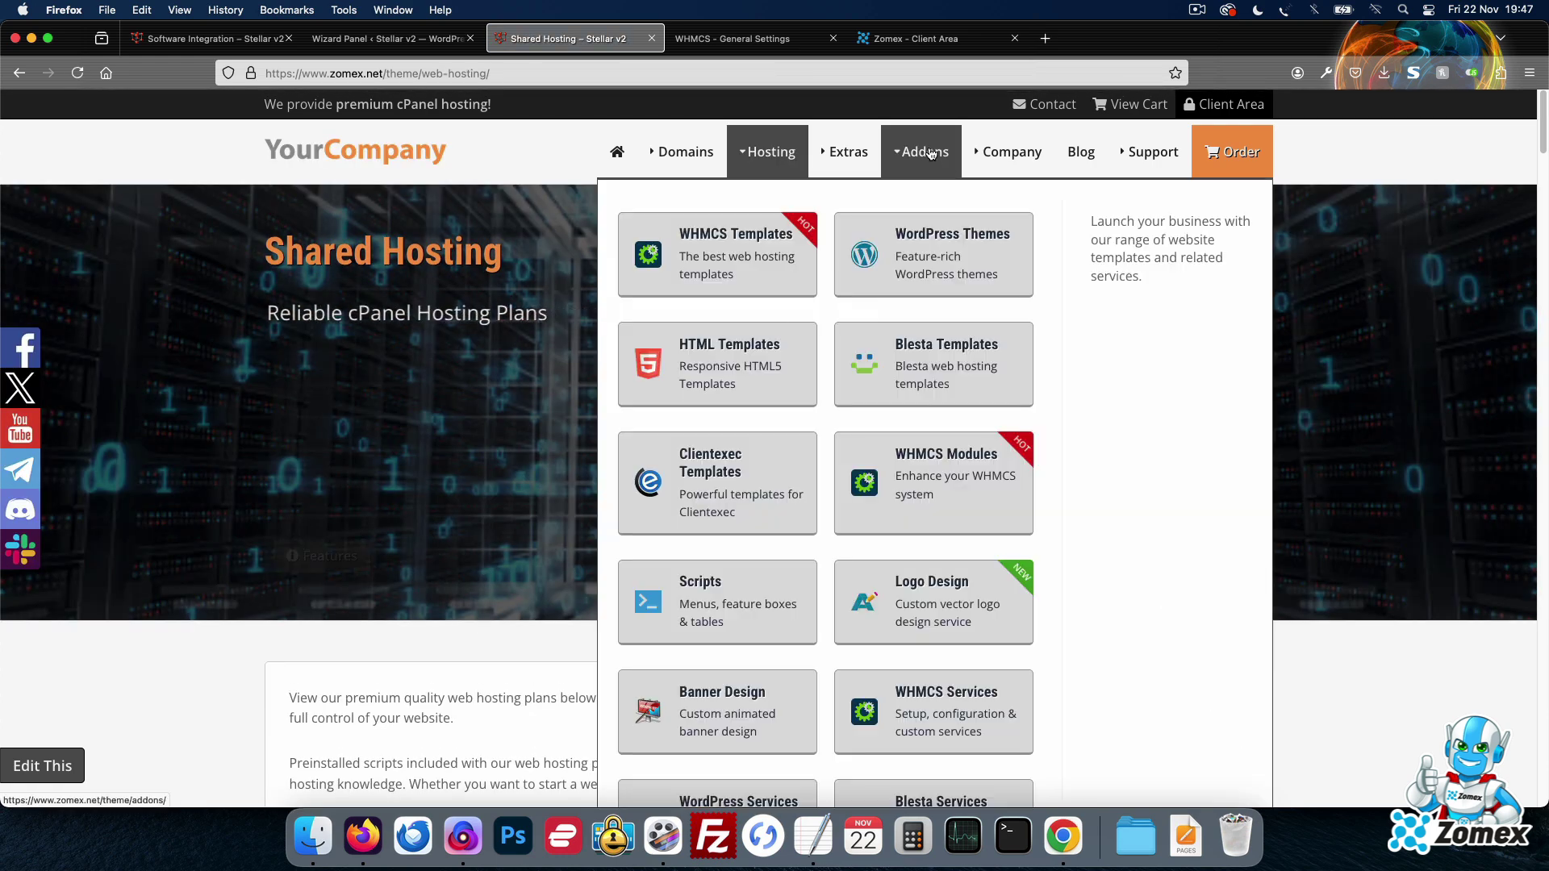
mouse_move(1009, 152)
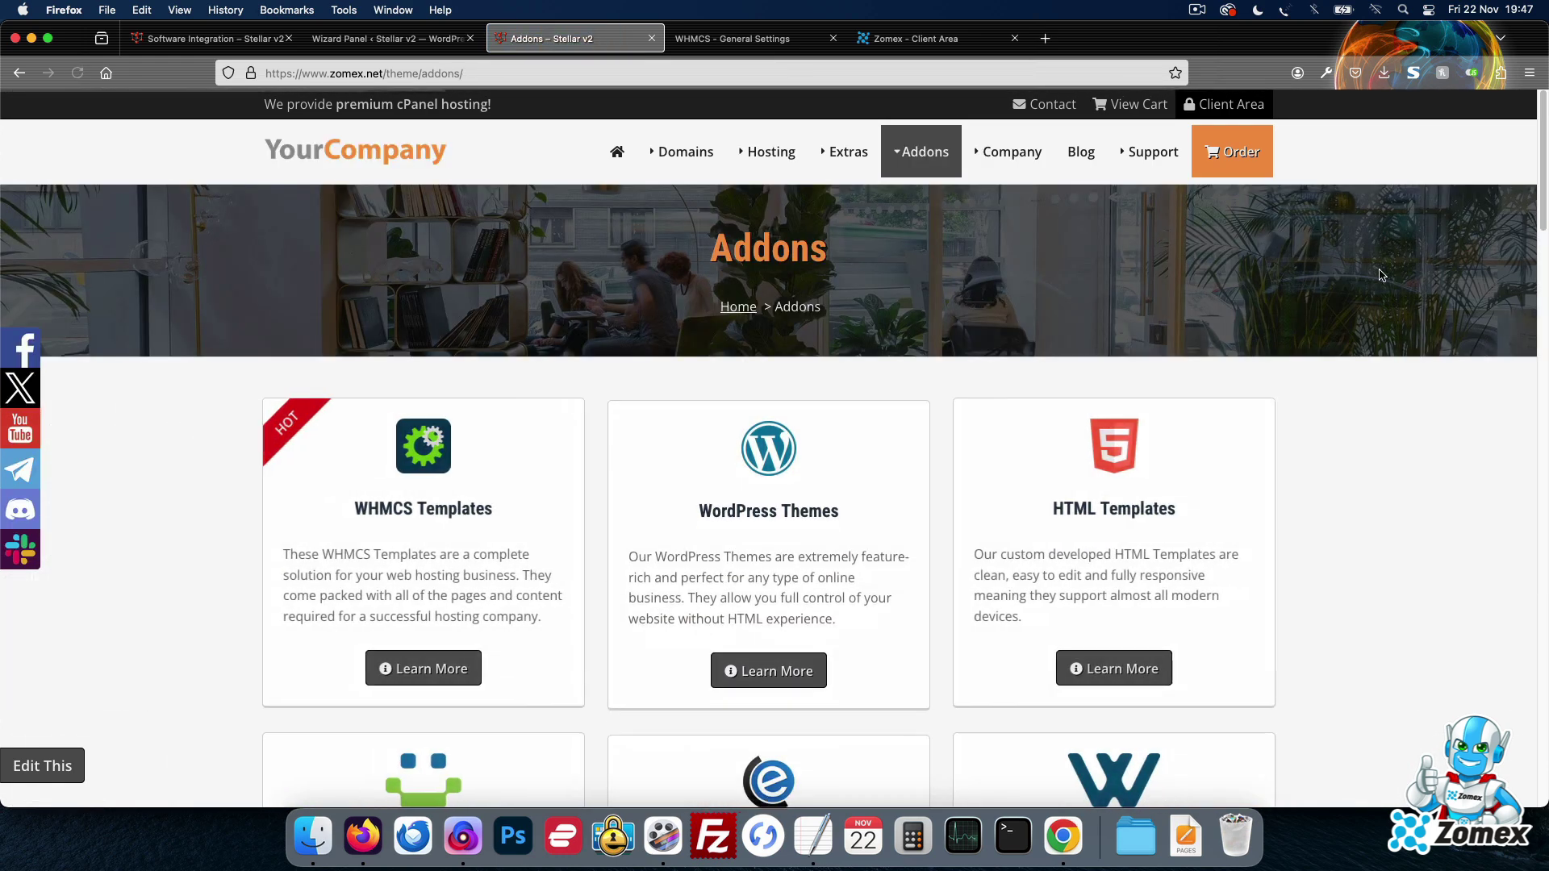
- Check the integrated WHMCS pages by opening the contact form and shopping cart, and try the Knowledgebase link in the footer
click(1059, 115)
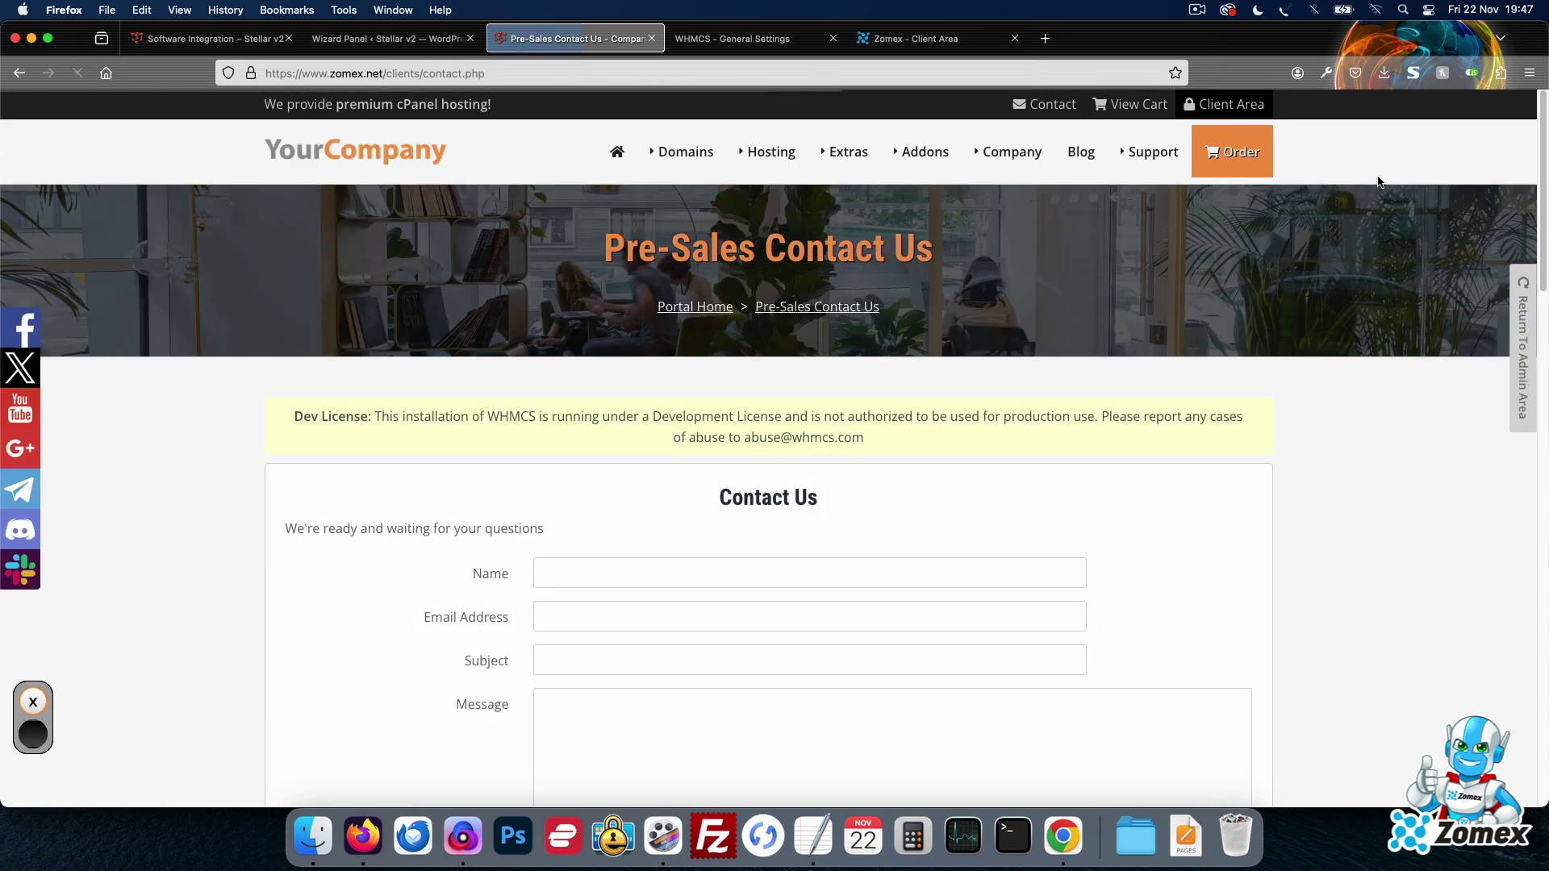
click(1241, 113)
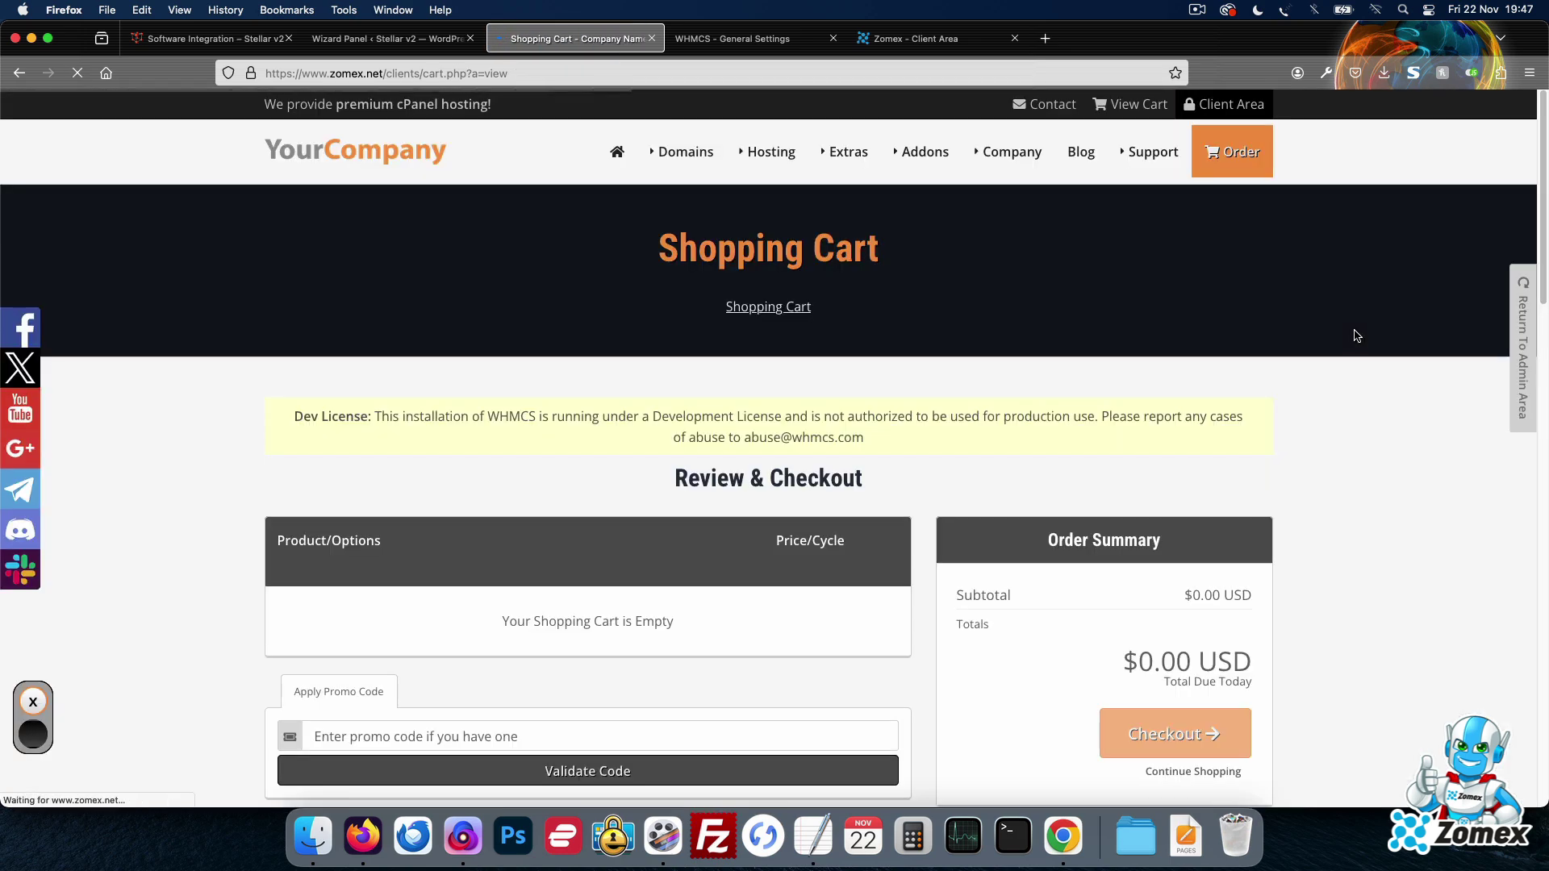
scroll(1357, 336, down, 10)
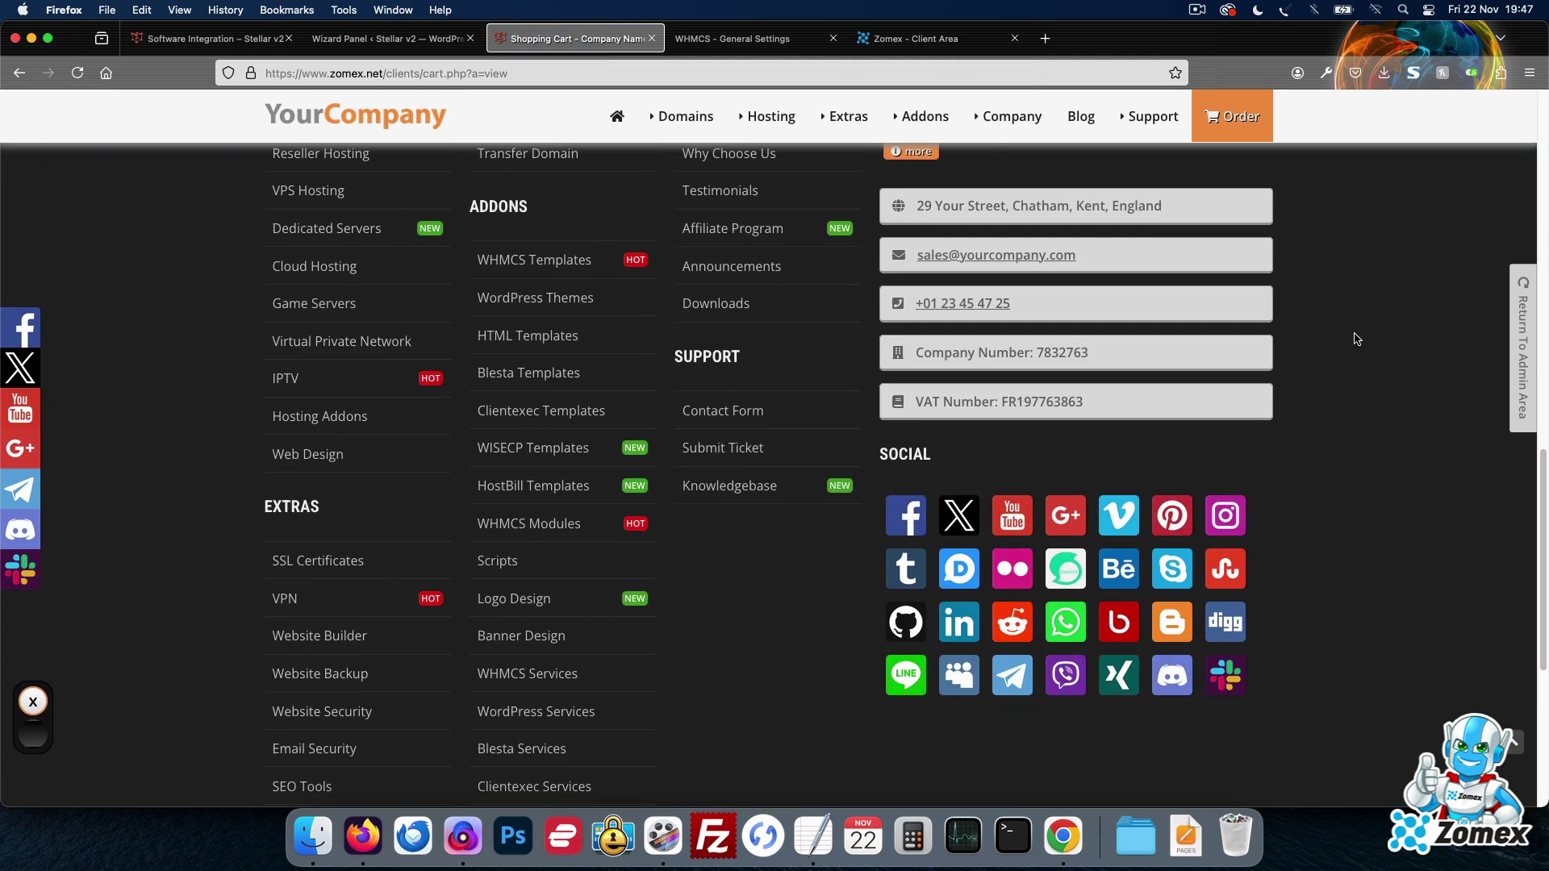
click(774, 485)
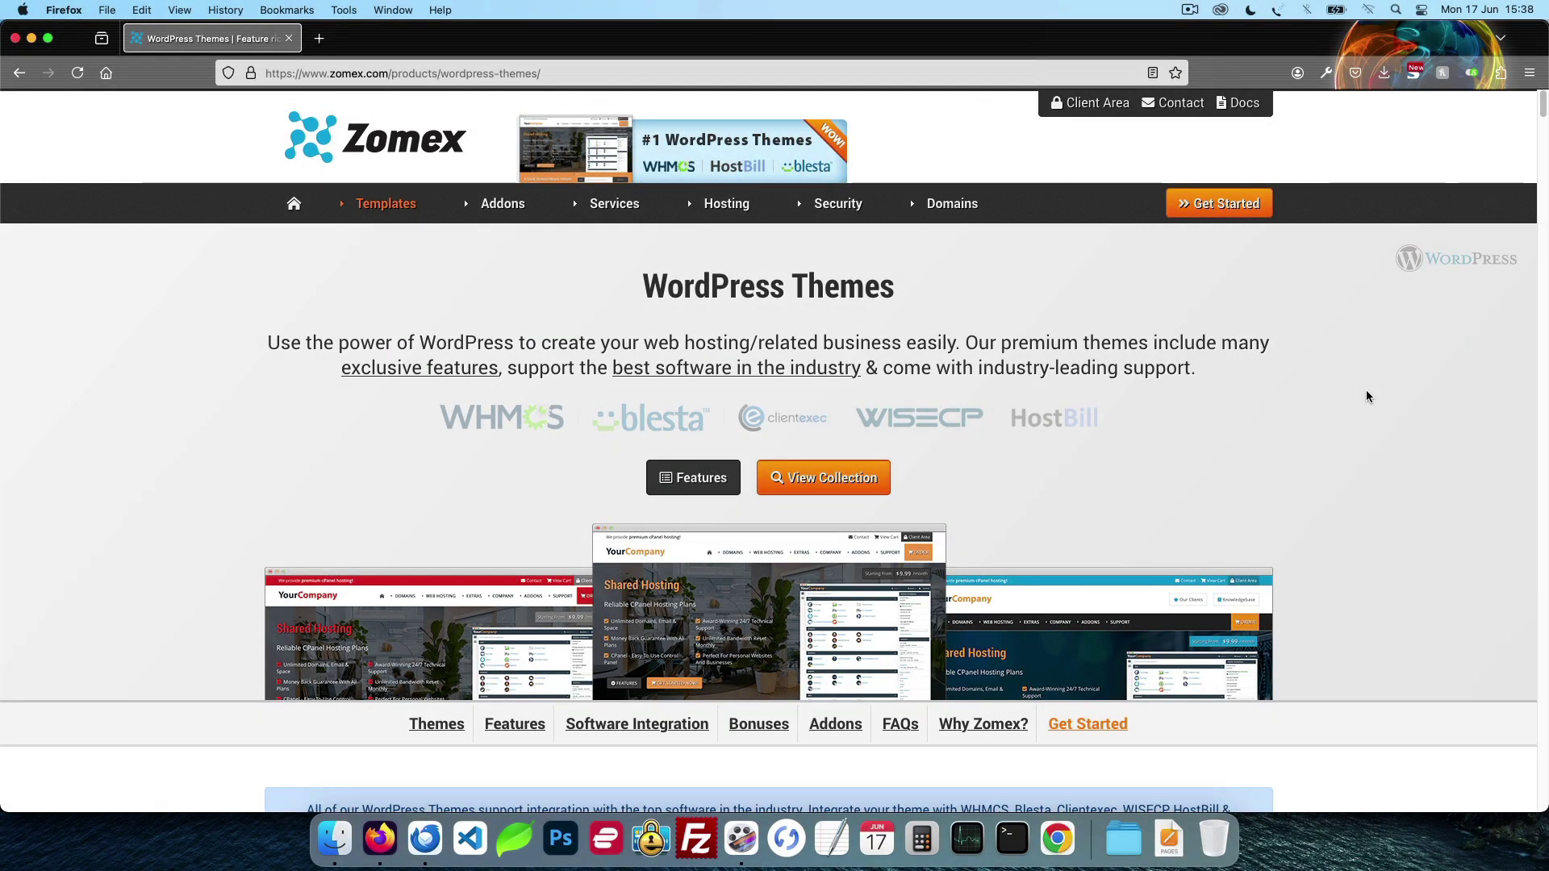
- Open the Prosper theme's live demo from the WordPress Themes collection and preview it at tablet and mobile portrait sizes
scroll(1544, 117, down, 15)
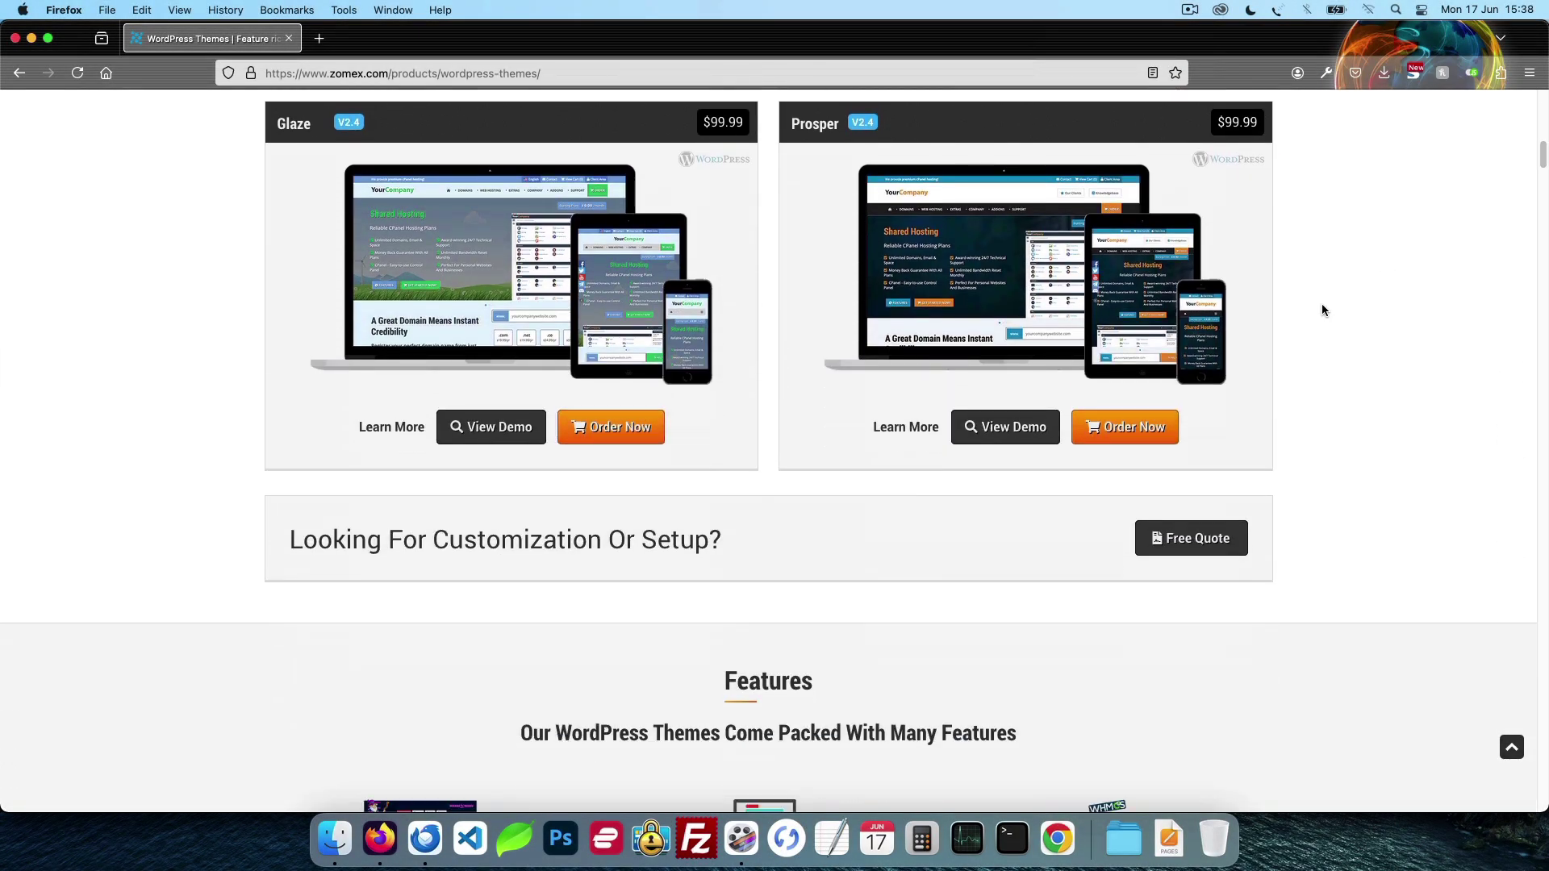
click(1029, 439)
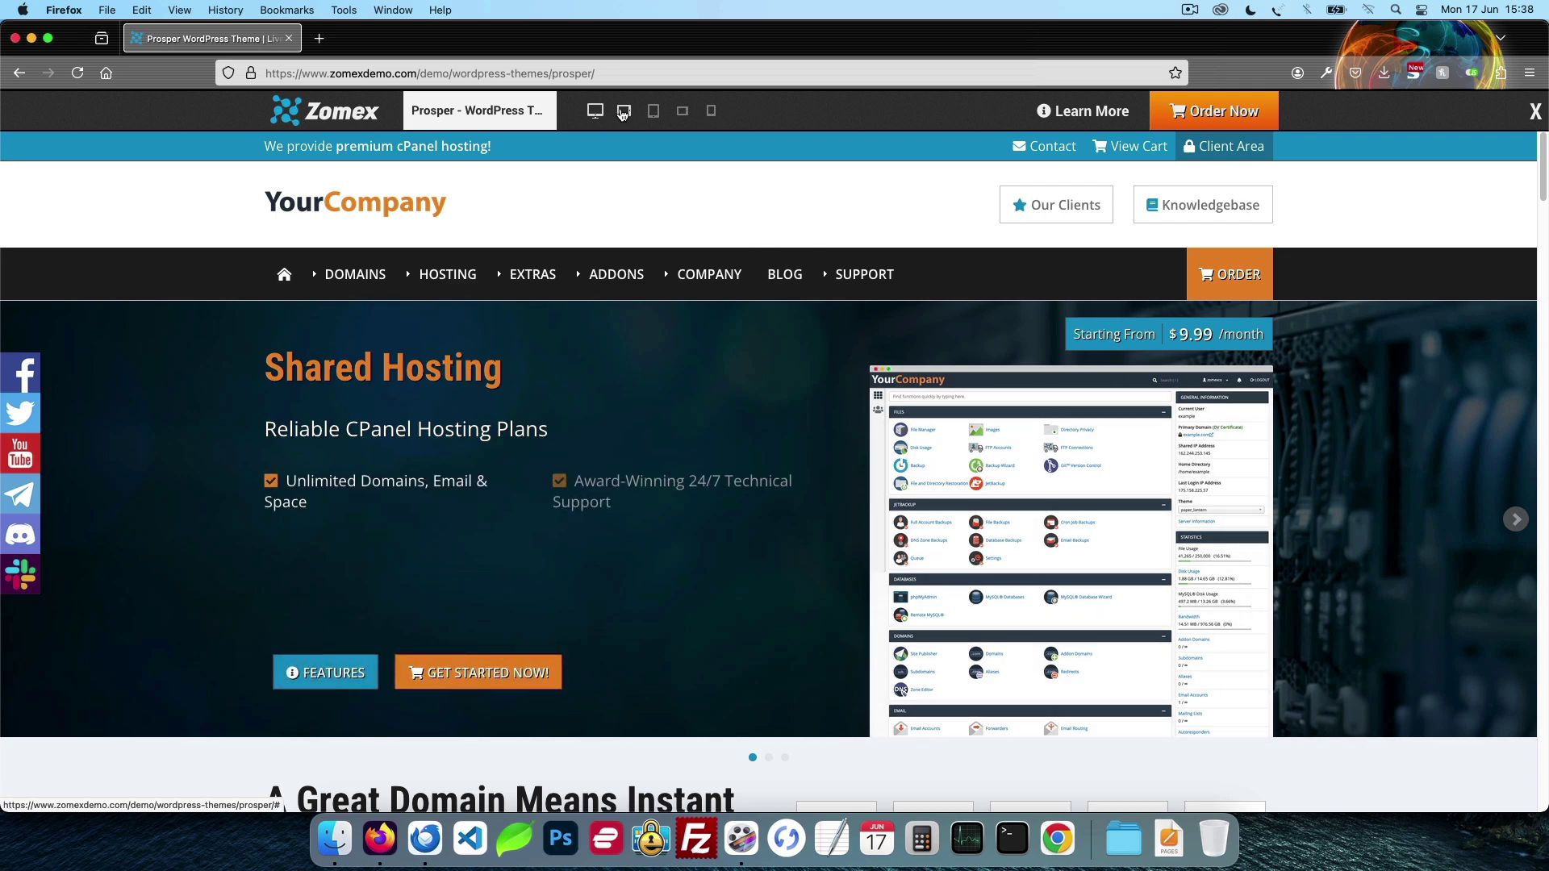
click(655, 114)
click(710, 113)
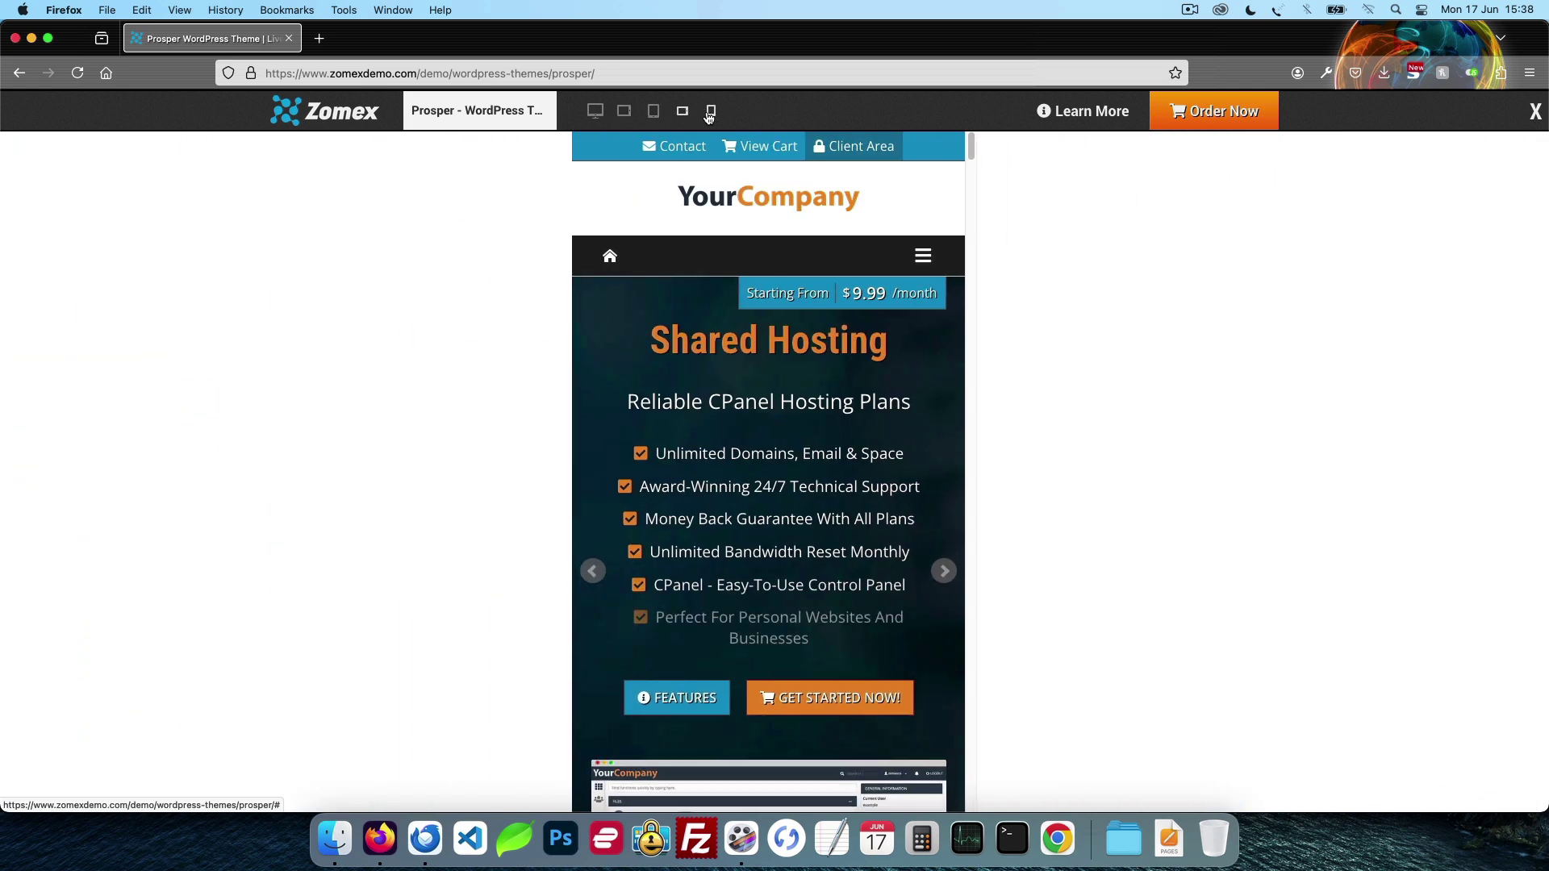